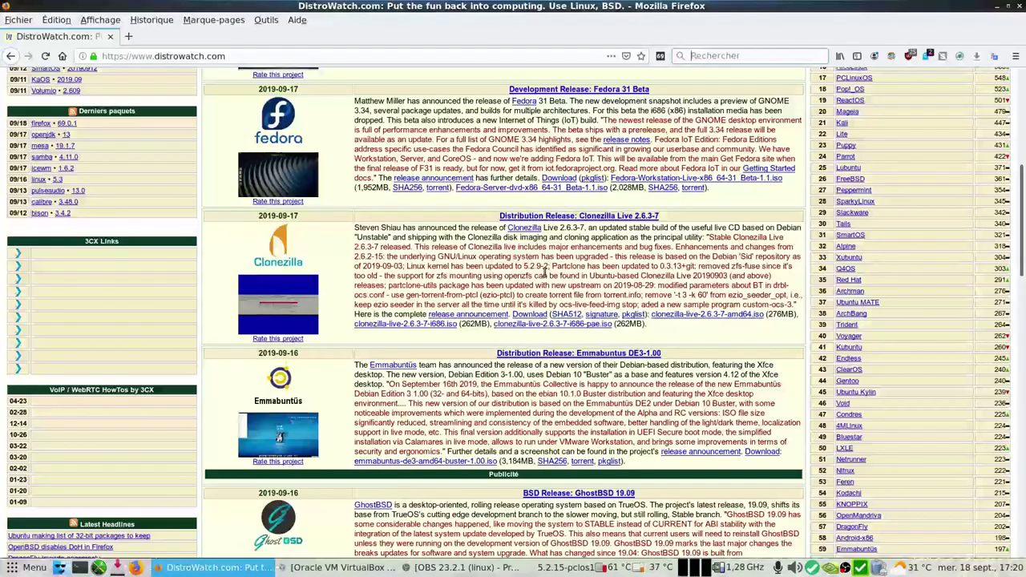
Look through the latest distribution release announcements on DistroWatch, including Fedora 31 Beta and PCLinuxOS 2019.09
scroll(544, 274, "up", 2)
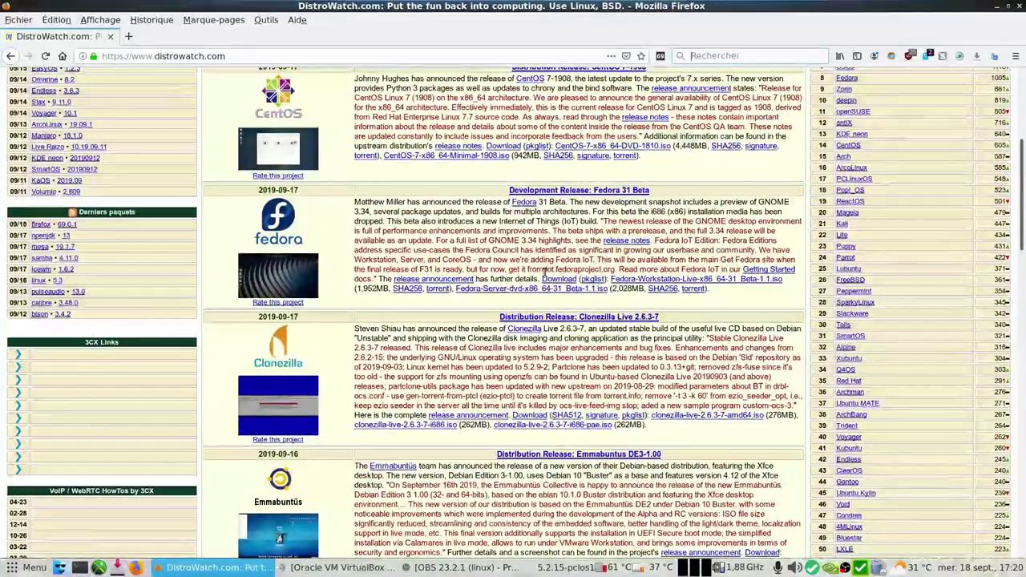
scroll(544, 274, "up", 1)
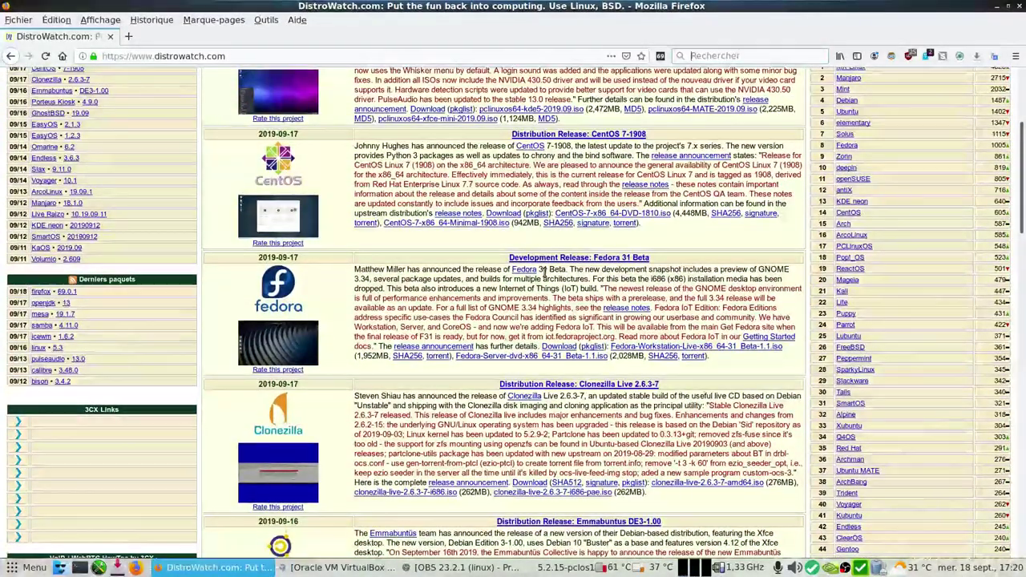
scroll(544, 273, "up", 3)
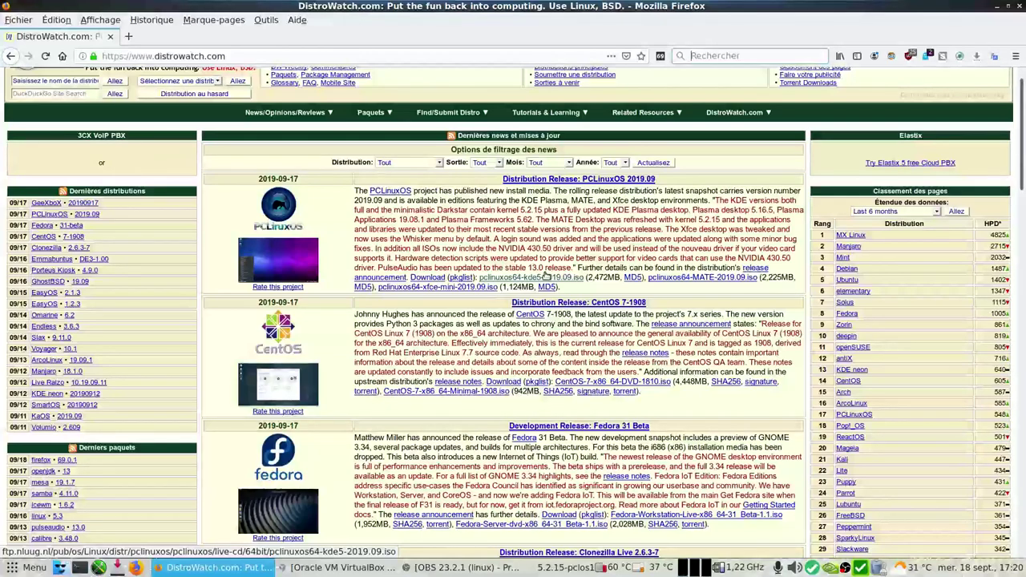
scroll(545, 273, "down", 2)
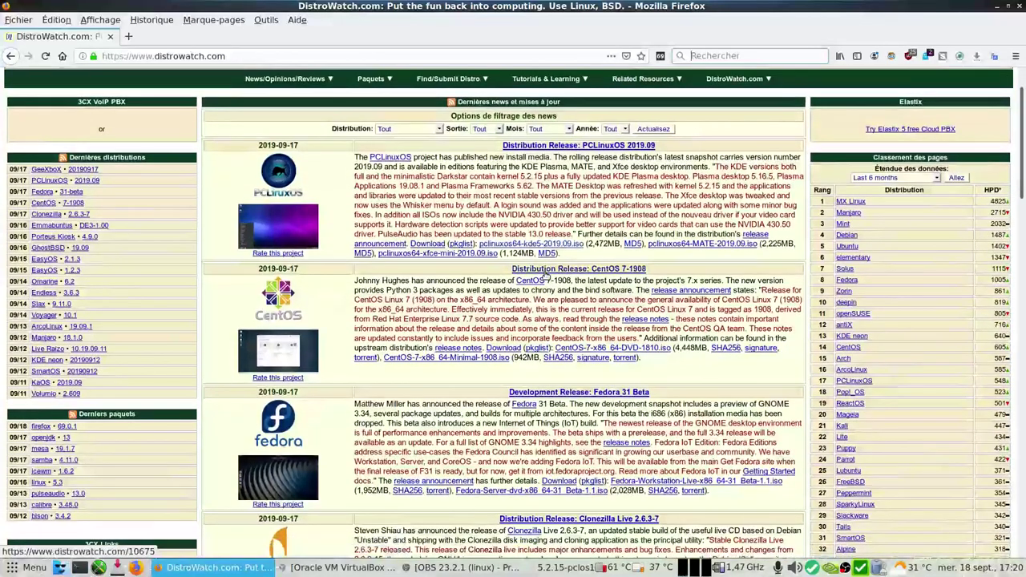
left_click(997, 7)
right_click(62, 22)
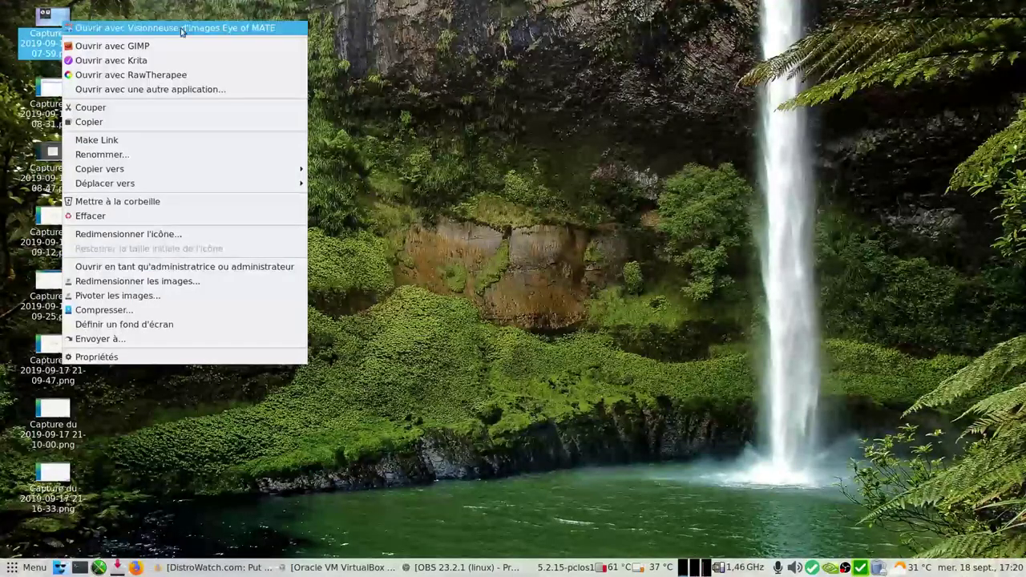
left_click(222, 32)
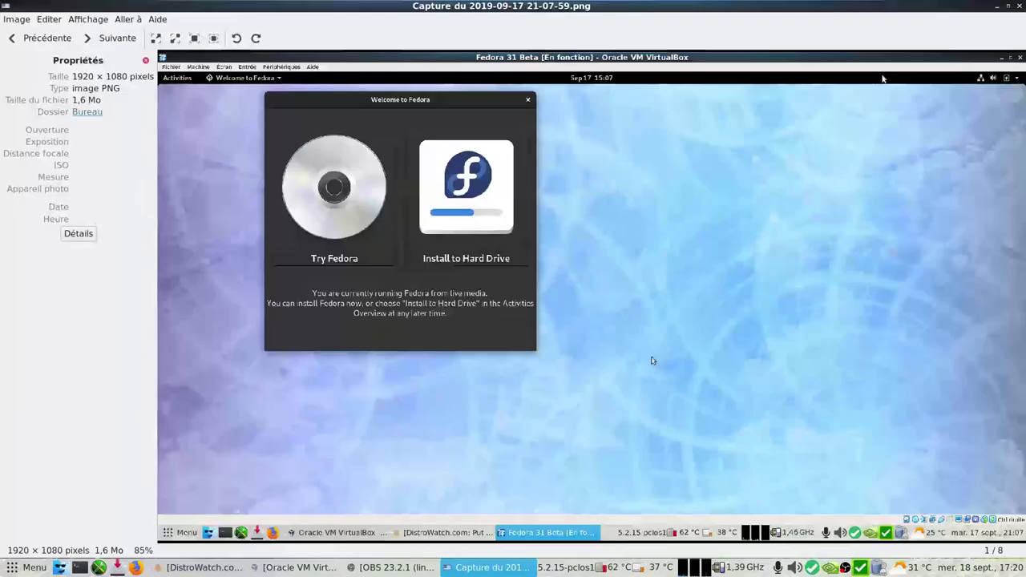
left_click(882, 75)
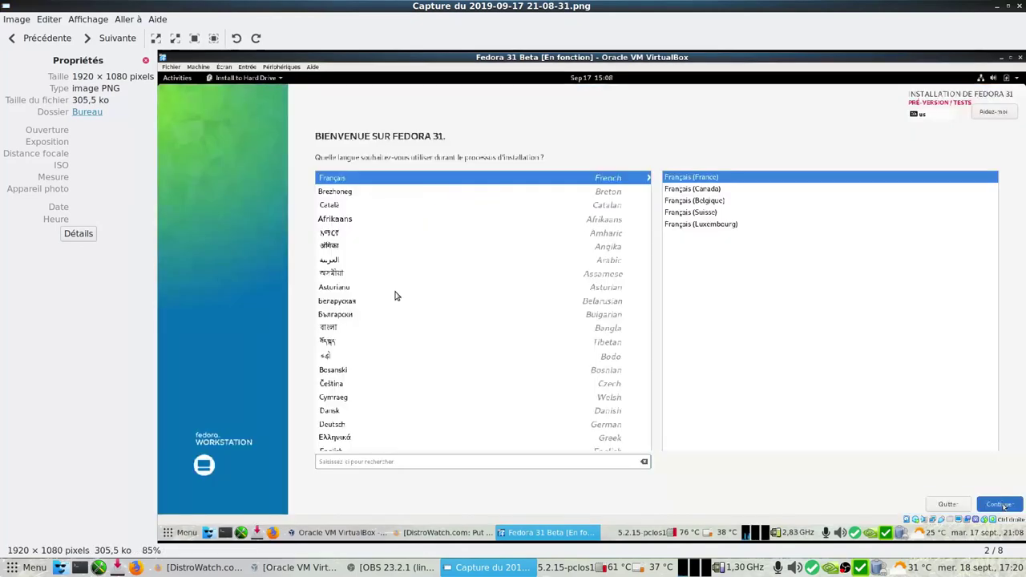
key("Right")
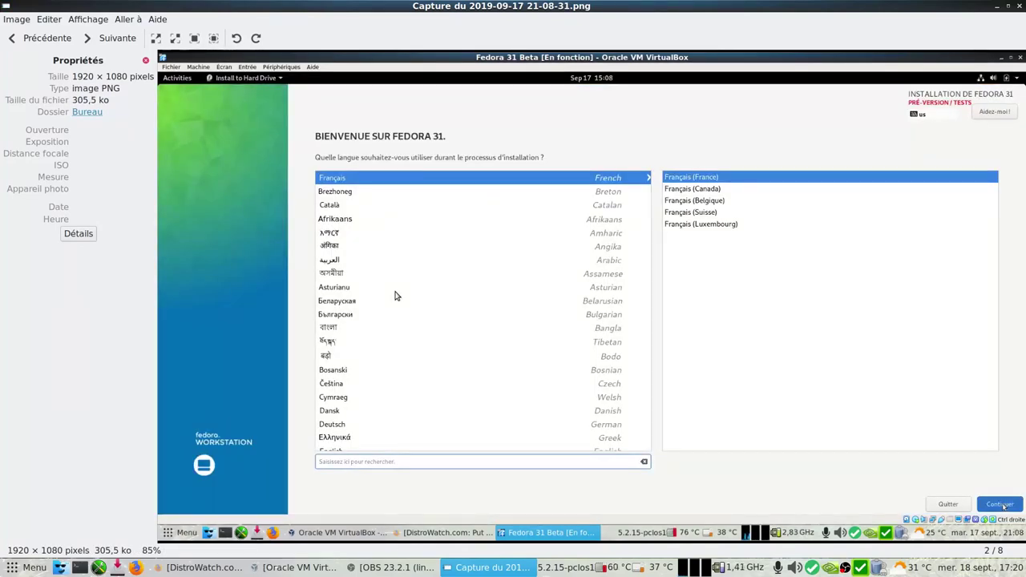
key("Right")
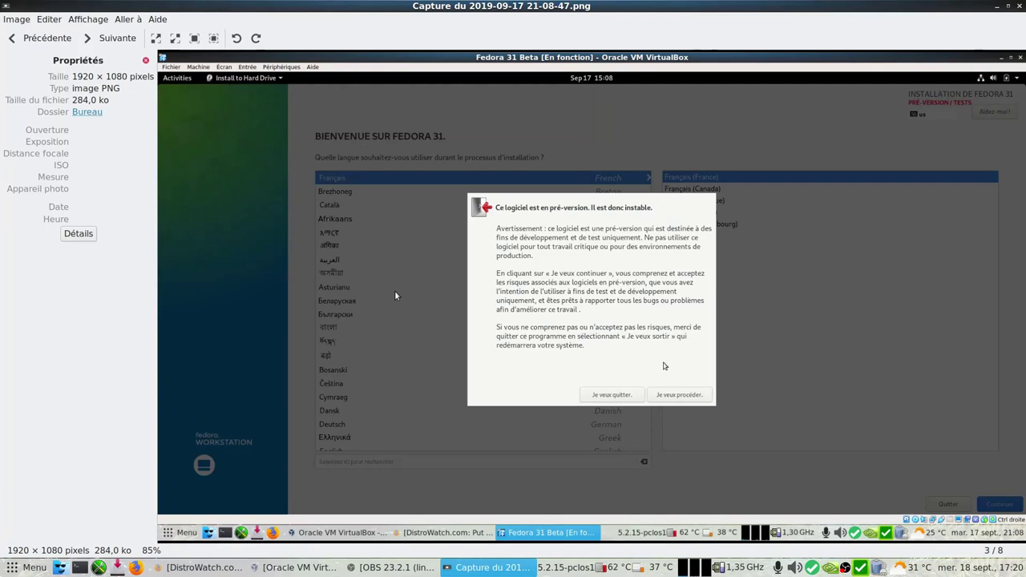
key("Right")
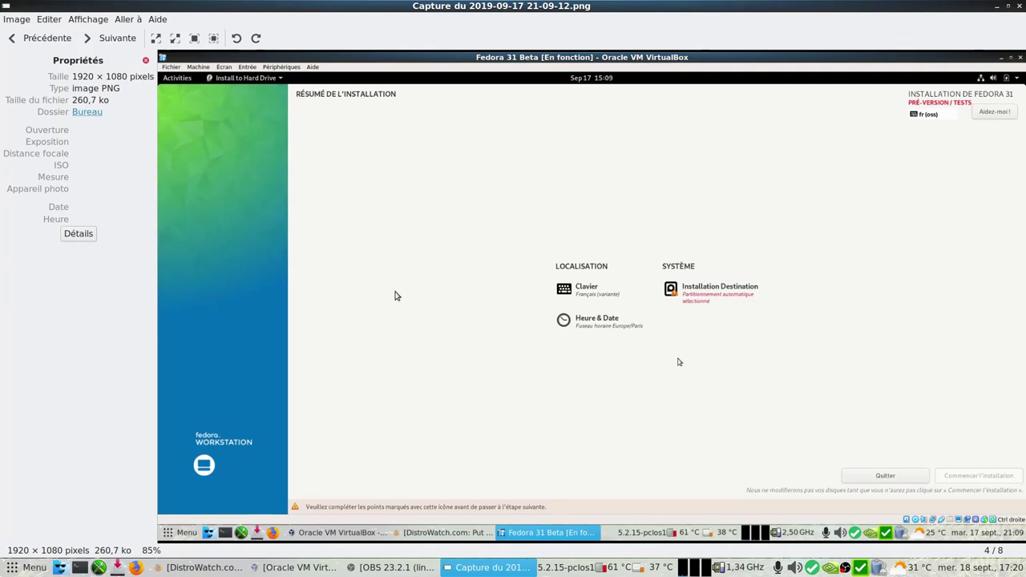
key("Right")
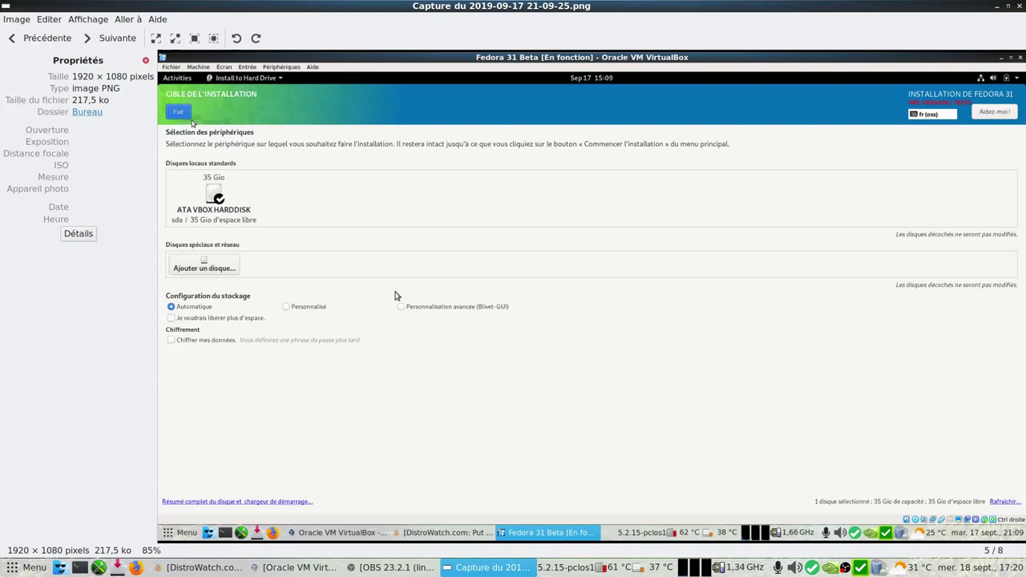
key("Right")
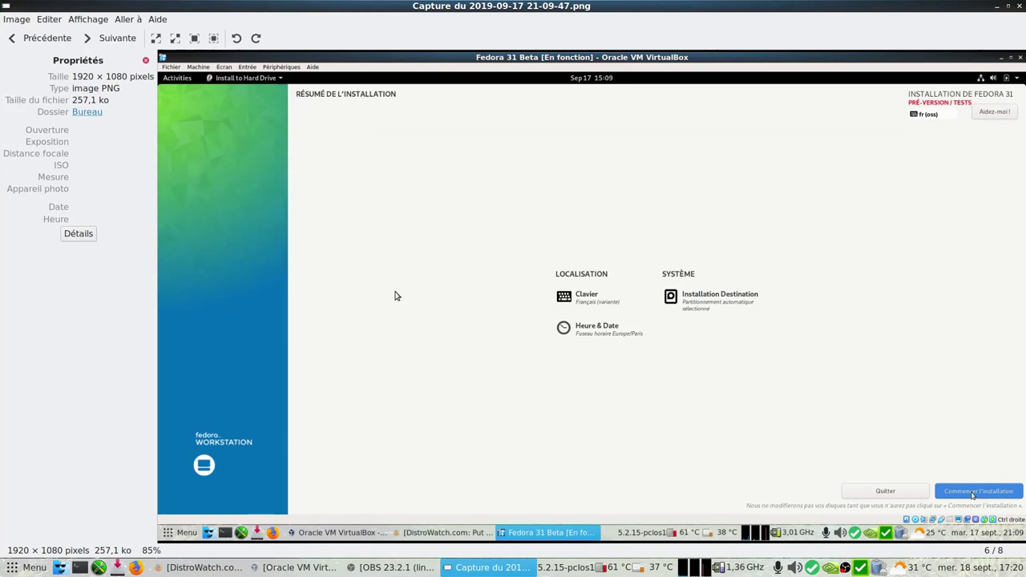
key("Right")
key("Right")
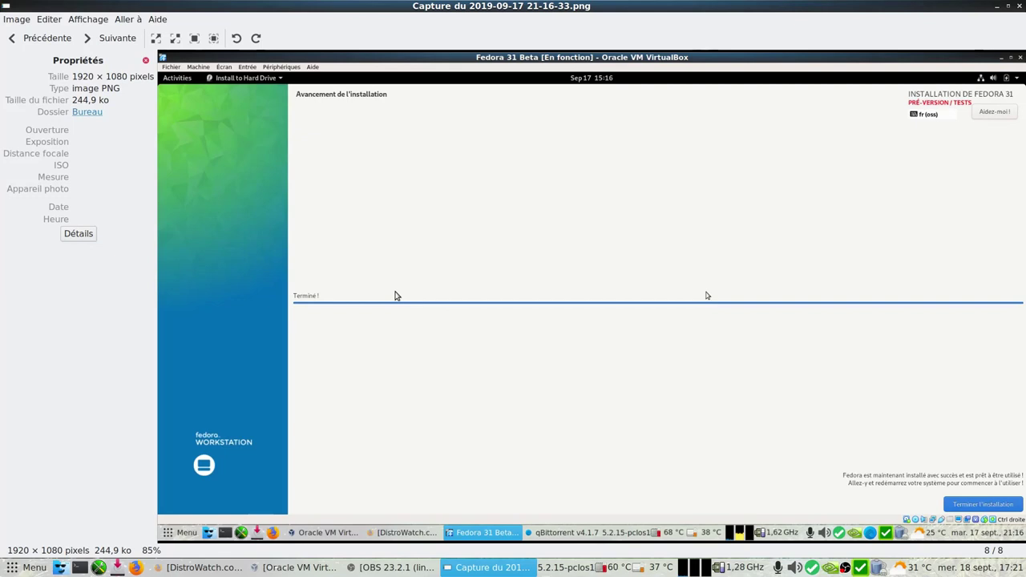
left_click(1019, 7)
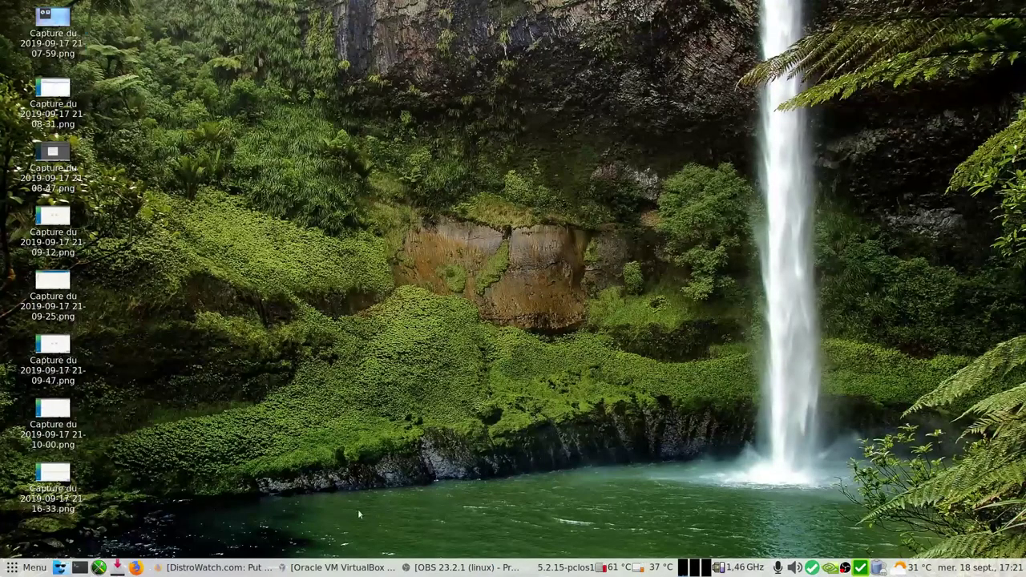
Switch to VirtualBox and review the system, processor and display settings of Clone de Fedora 31 Beta without changing them
left_click(336, 567)
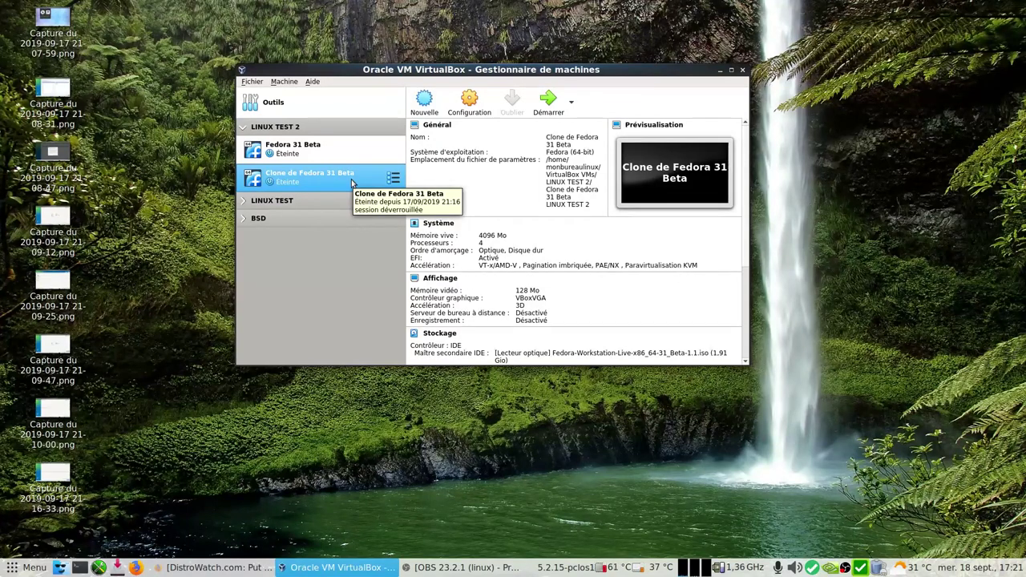
left_click(469, 106)
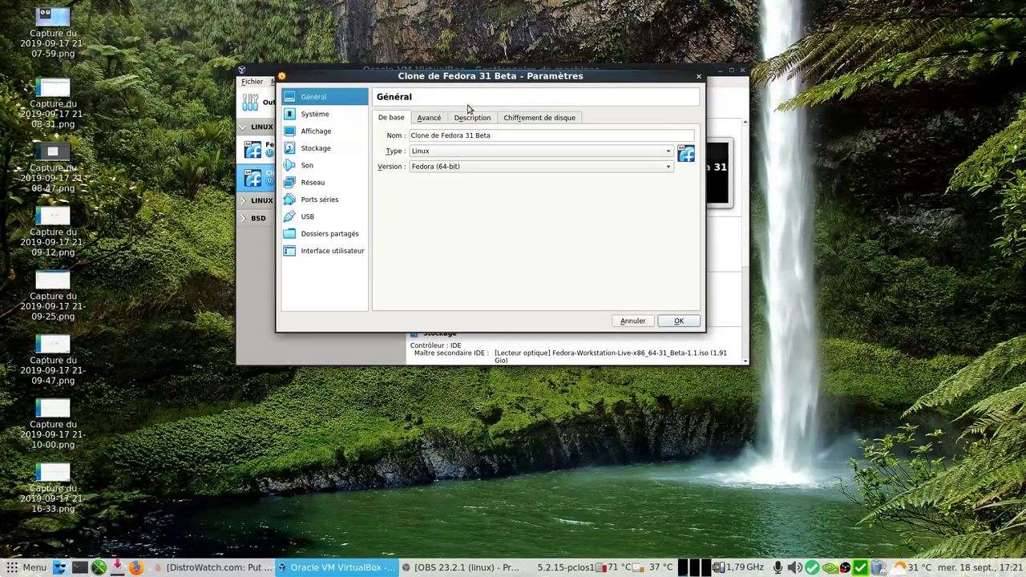
left_click(328, 117)
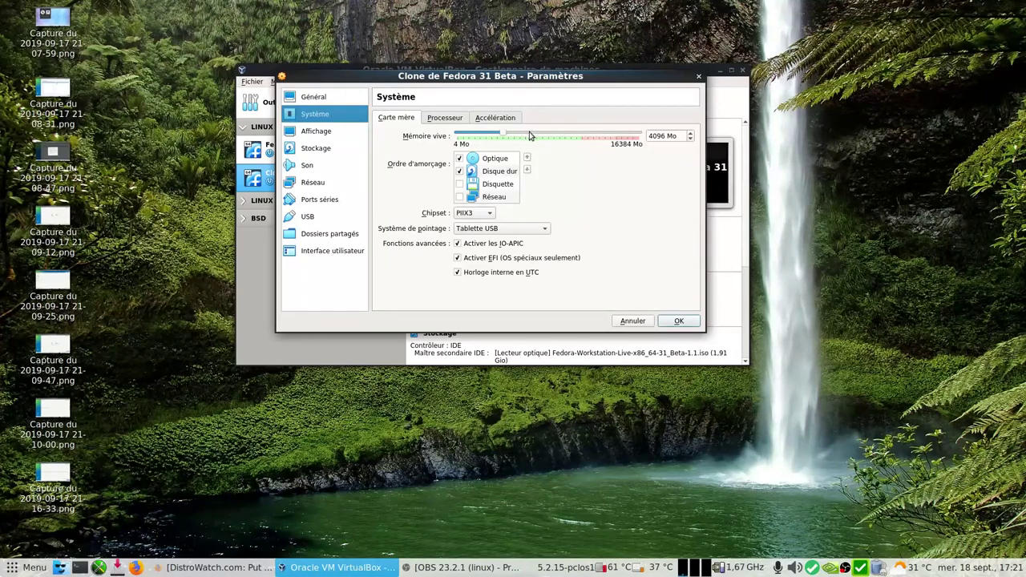
left_click(443, 118)
left_click(319, 133)
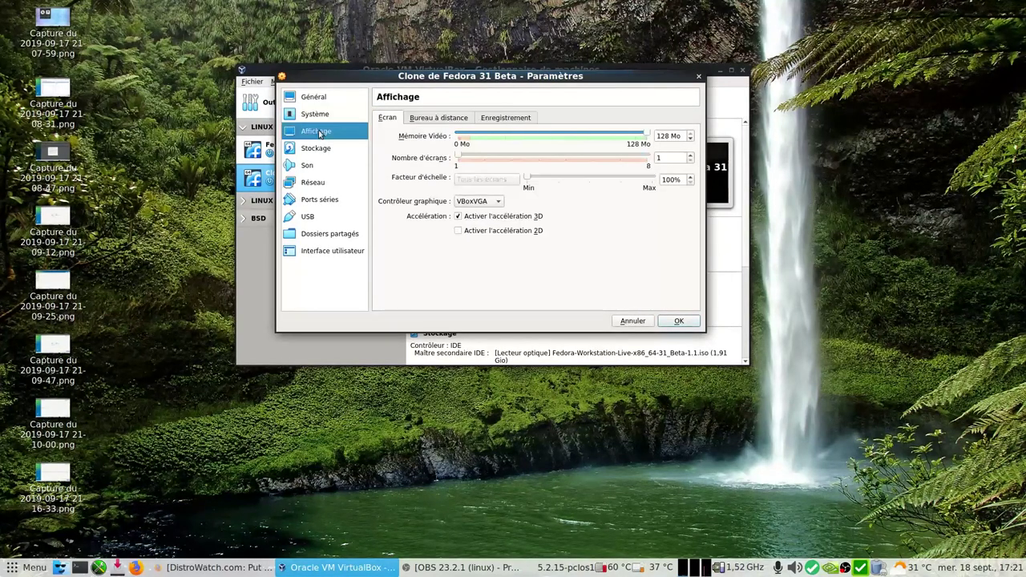
left_click(318, 102)
left_click(320, 117)
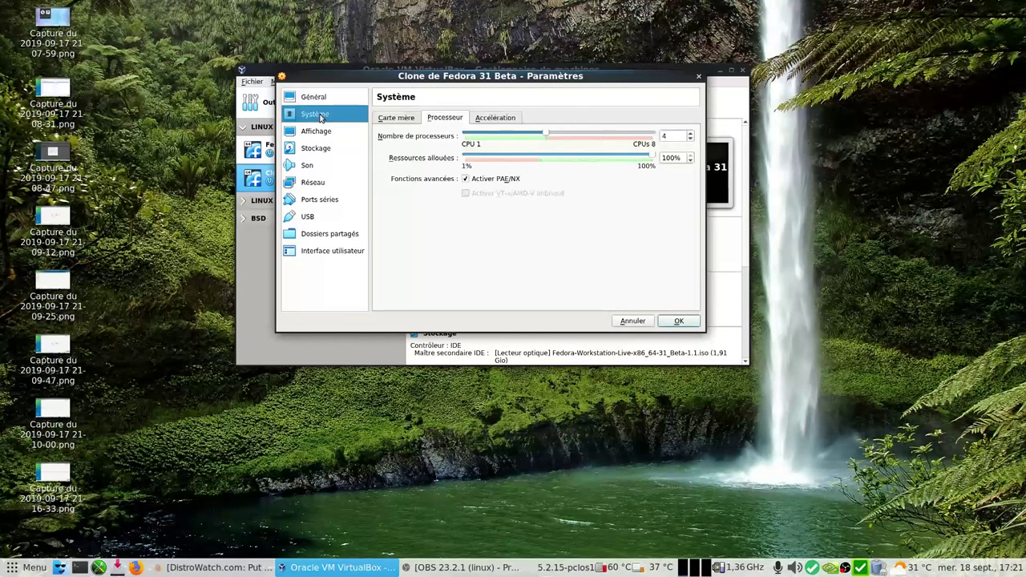
left_click(393, 119)
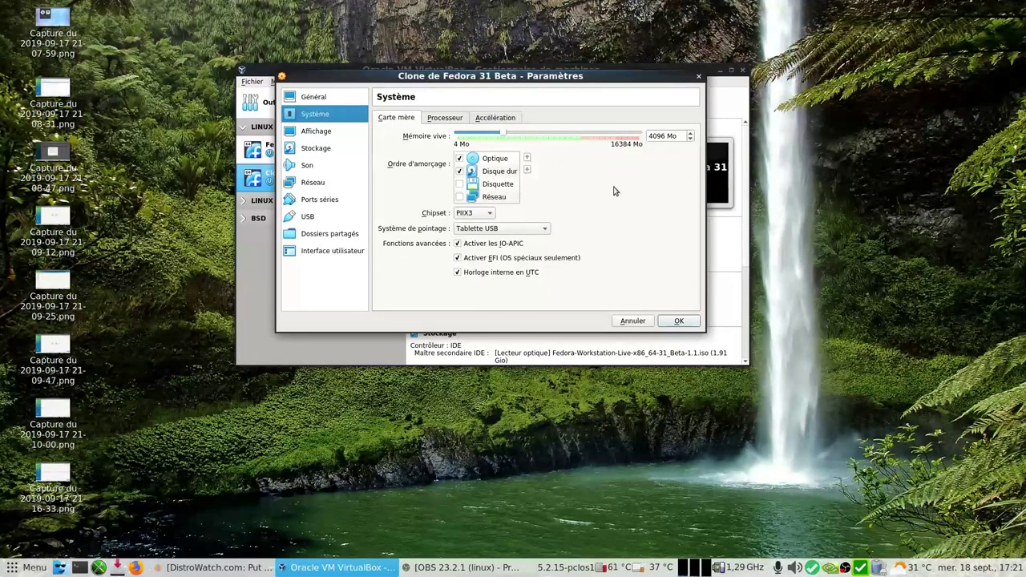
left_click(632, 321)
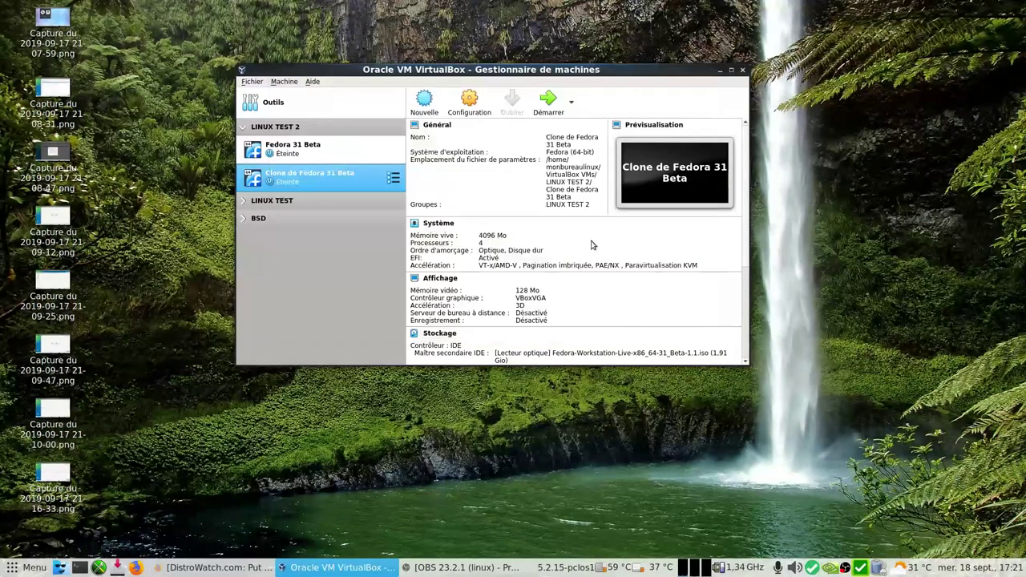
Try to boot the Clone de Fedora 31 Beta virtual machine, and power it off at the boot menu
left_click(549, 104)
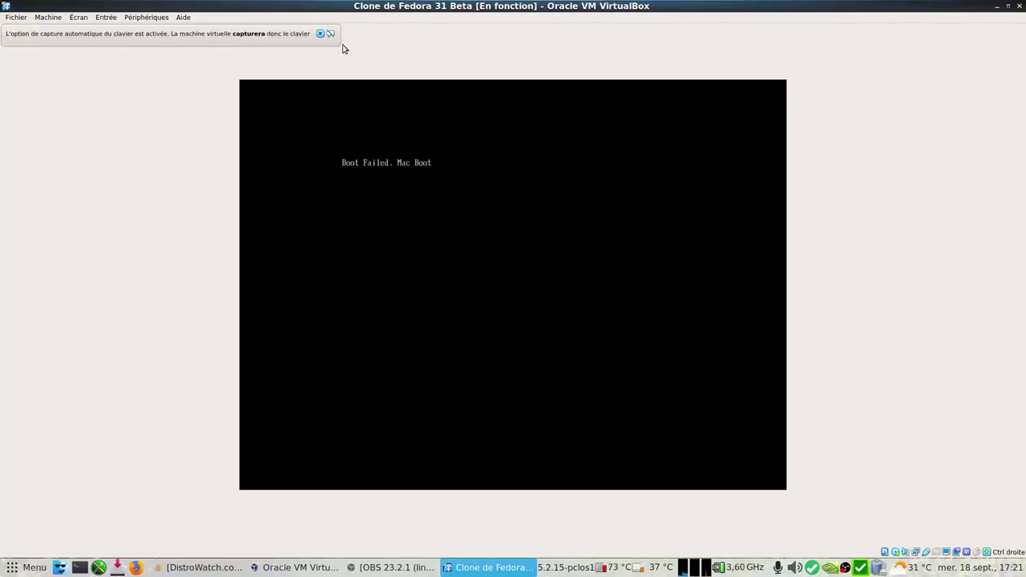
left_click(320, 35)
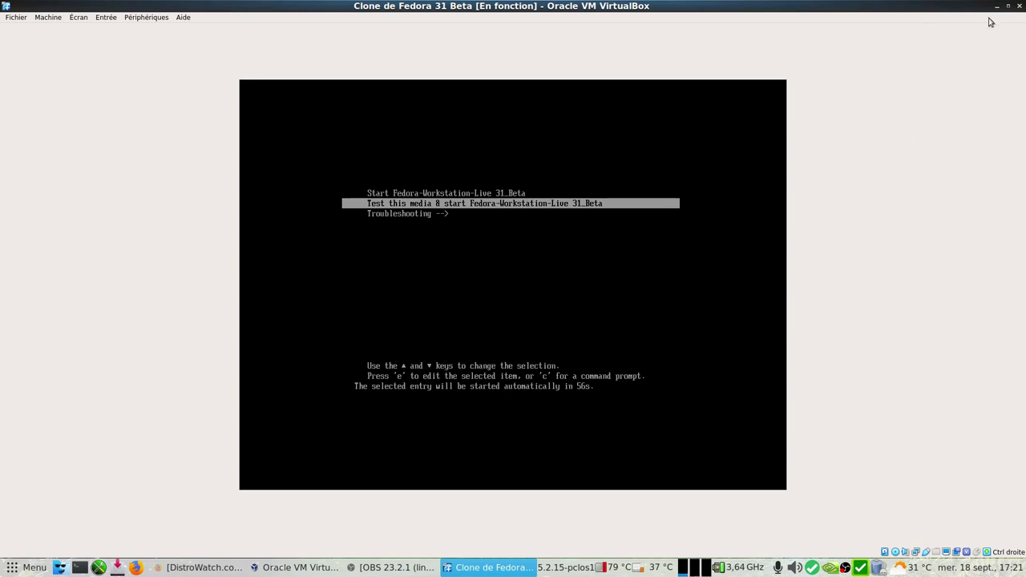
left_click(1019, 6)
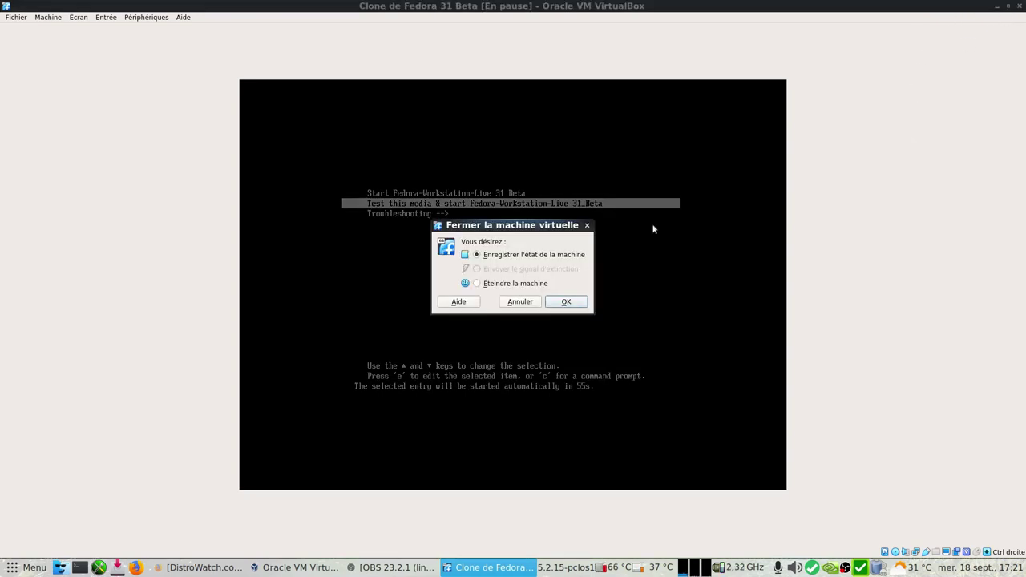
left_click(487, 284)
left_click(566, 303)
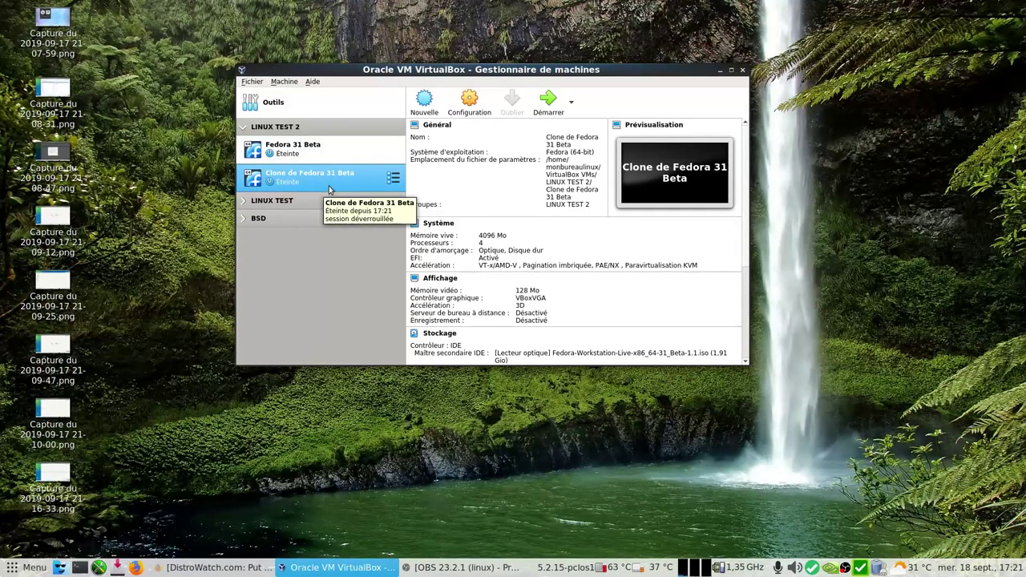
Remove the optical drive holding the Fedora Workstation Live ISO from the IDE controller of Clone de Fedora 31 Beta and save the settings
left_click(471, 111)
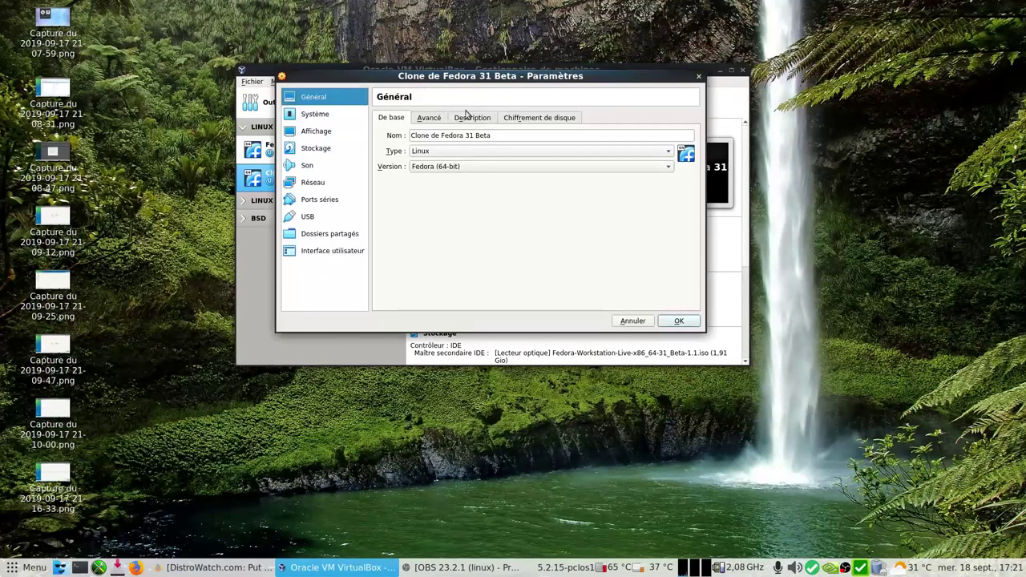
left_click(321, 150)
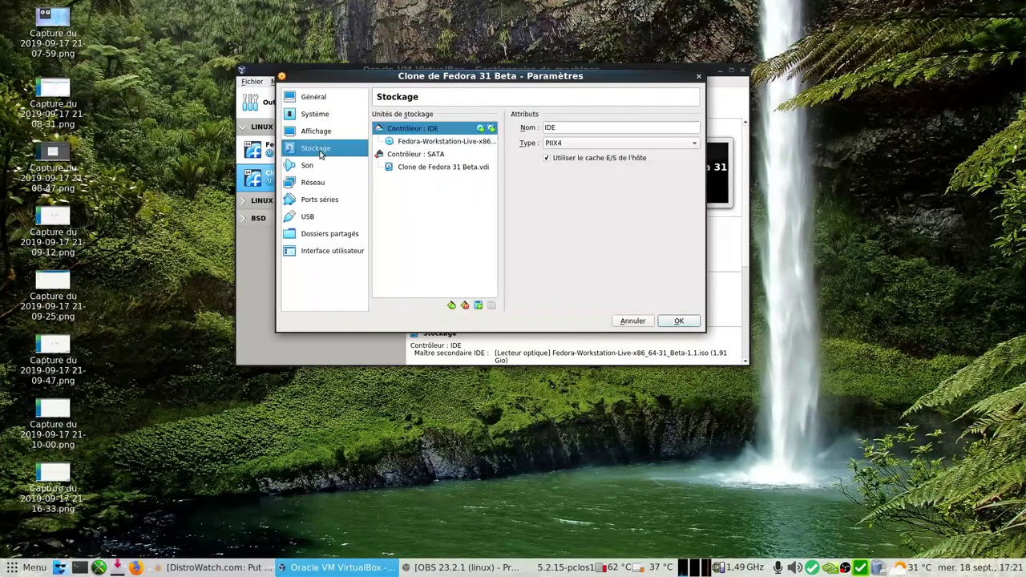
left_click(435, 143)
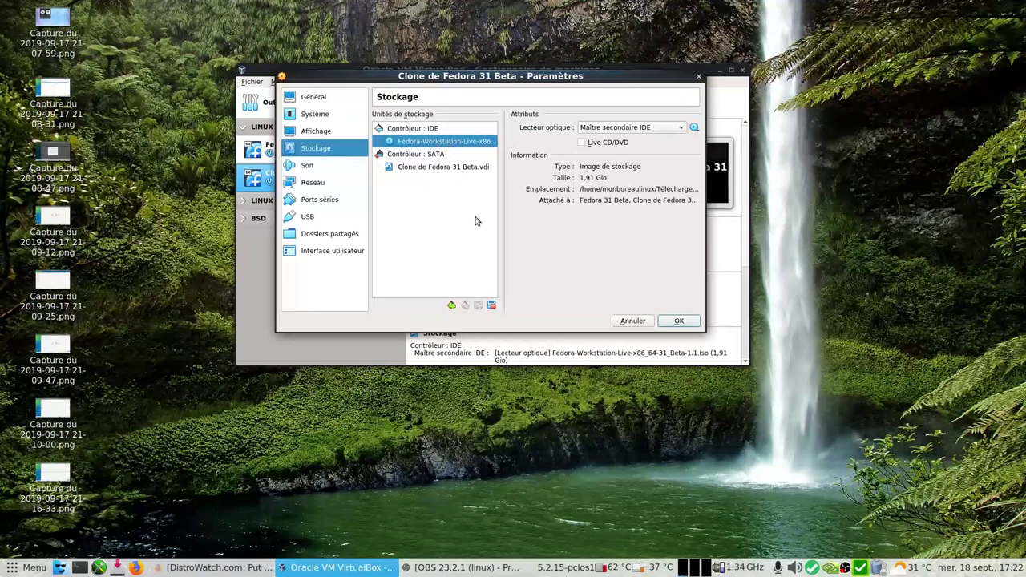
left_click(492, 305)
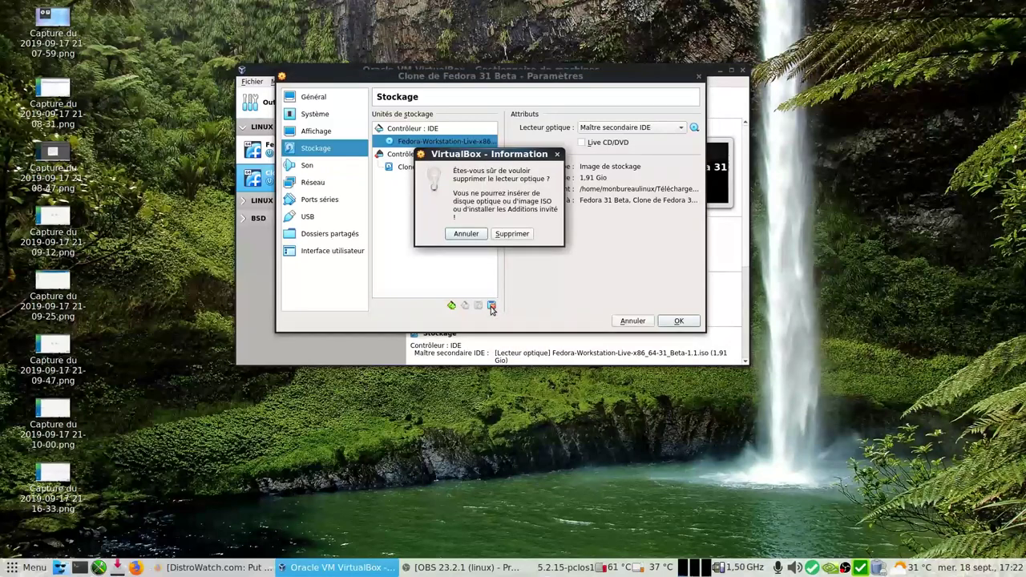
left_click(512, 234)
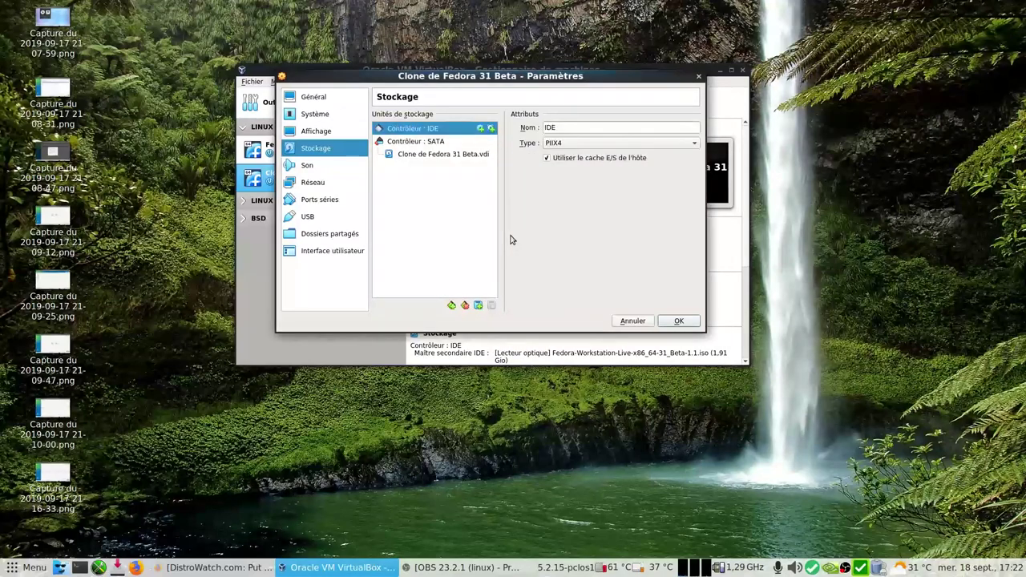
left_click(678, 321)
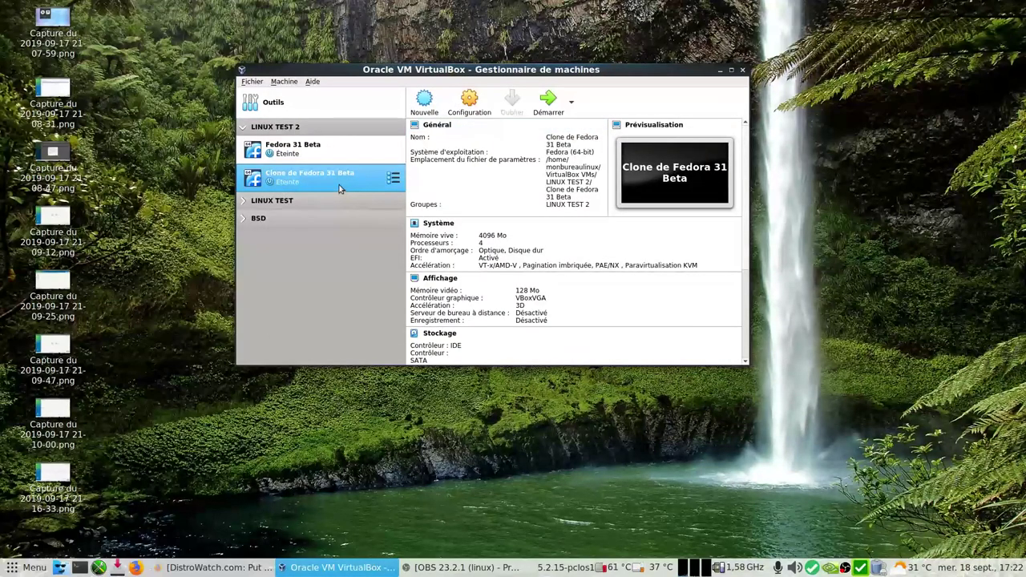
Start the Clone de Fedora 31 Beta virtual machine, dismiss the keyboard and mouse notices, and proceed past the initial setup's welcome page
left_click(553, 117)
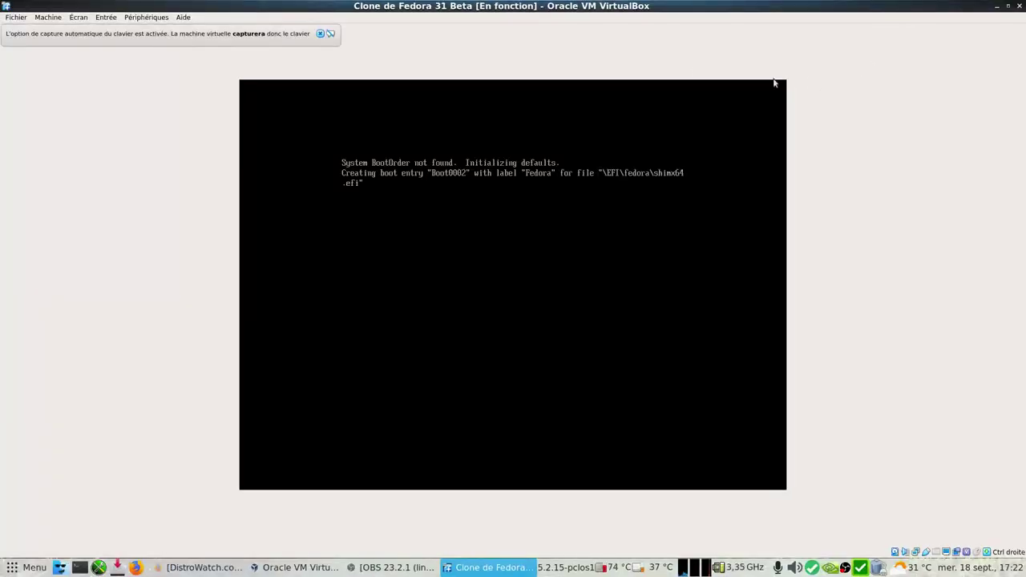
left_click(323, 34)
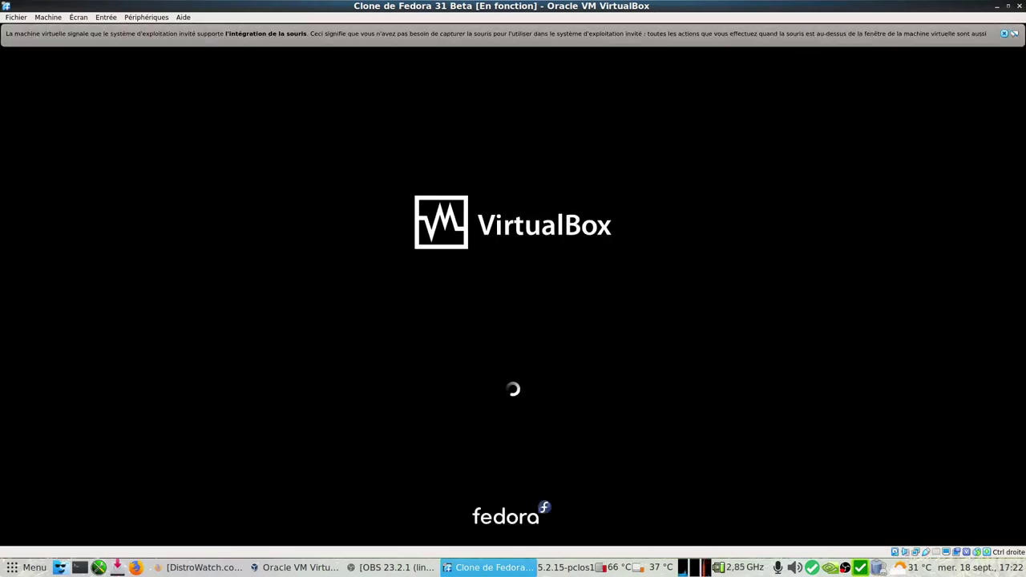
left_click(1003, 34)
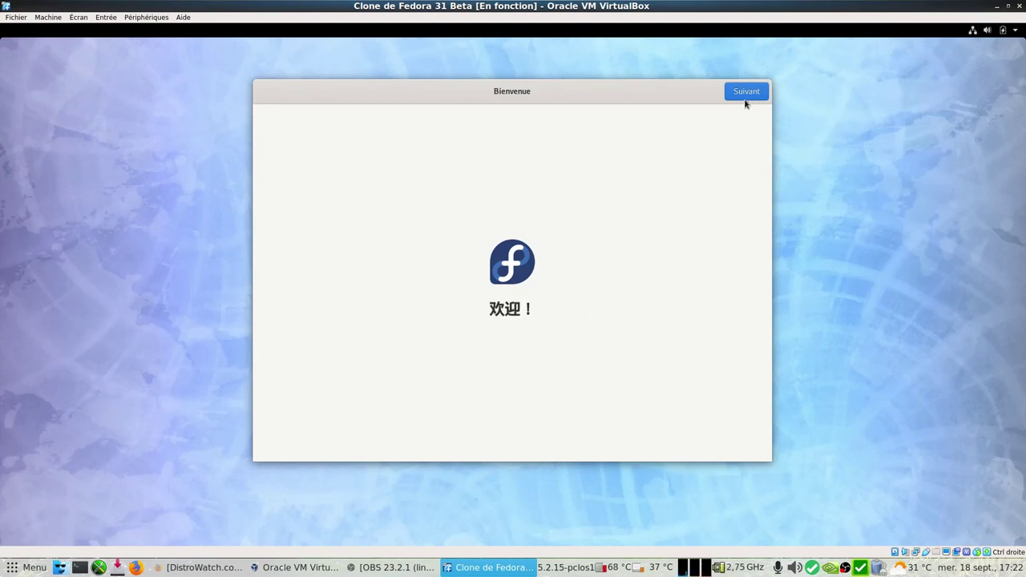
left_click(746, 93)
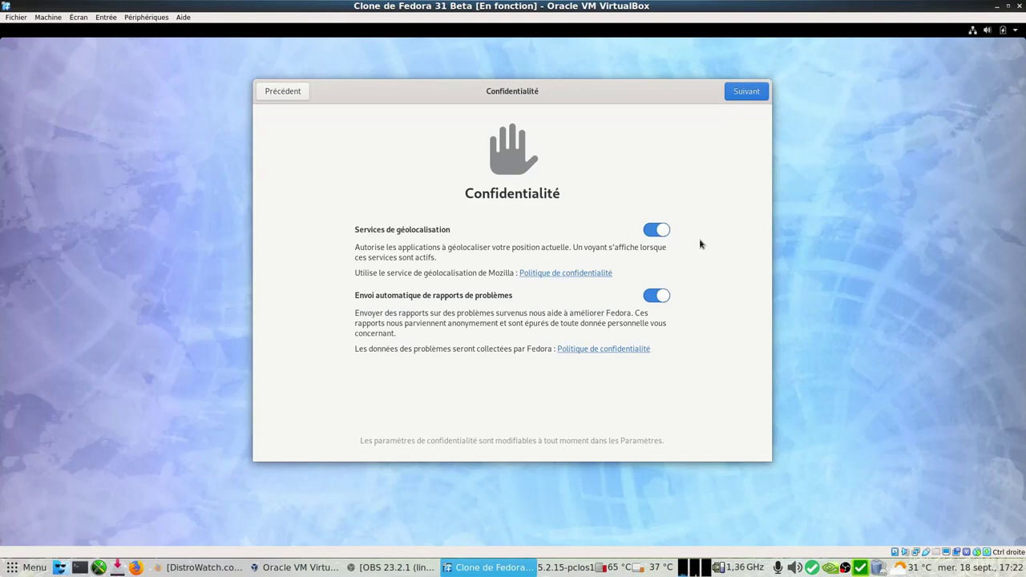
Turn off location services and automatic problem reporting in the initial setup, and skip connecting online accounts
left_click(659, 231)
left_click(650, 296)
left_click(750, 91)
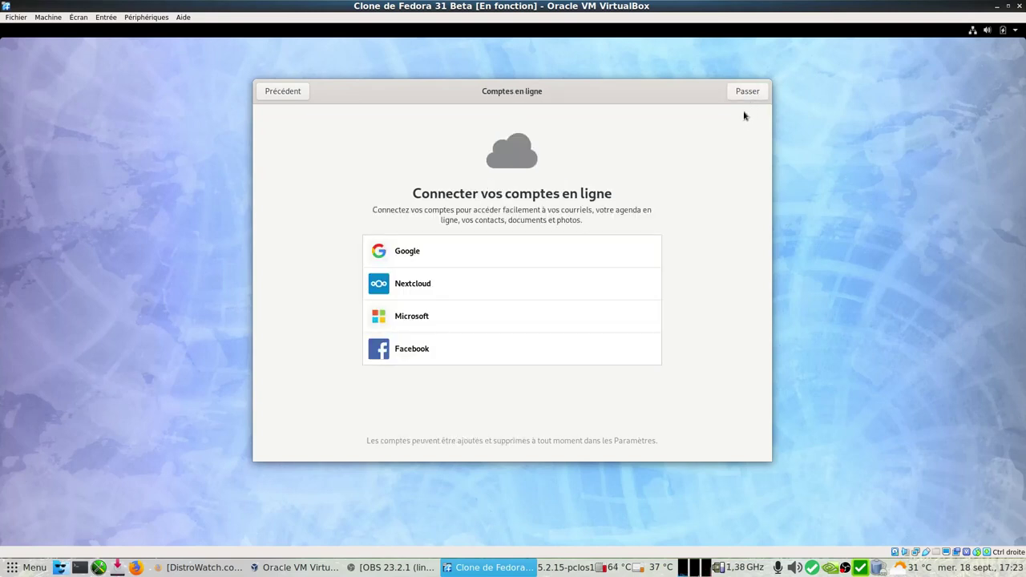
left_click(747, 93)
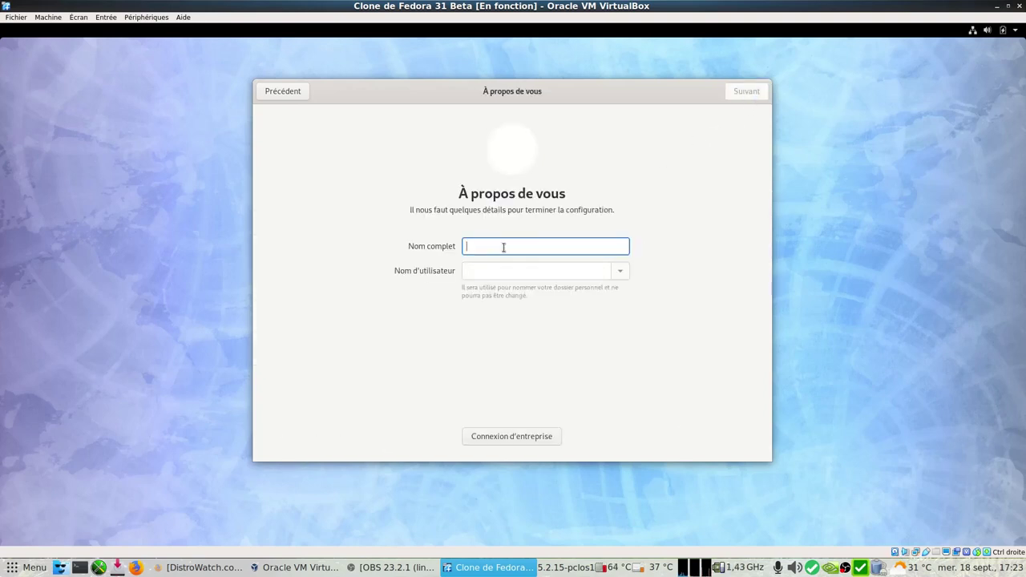
Enter monbureaulinux as the account's full name, look at the enterprise login form without filling it in, and proceed with the local account
type("monburea")
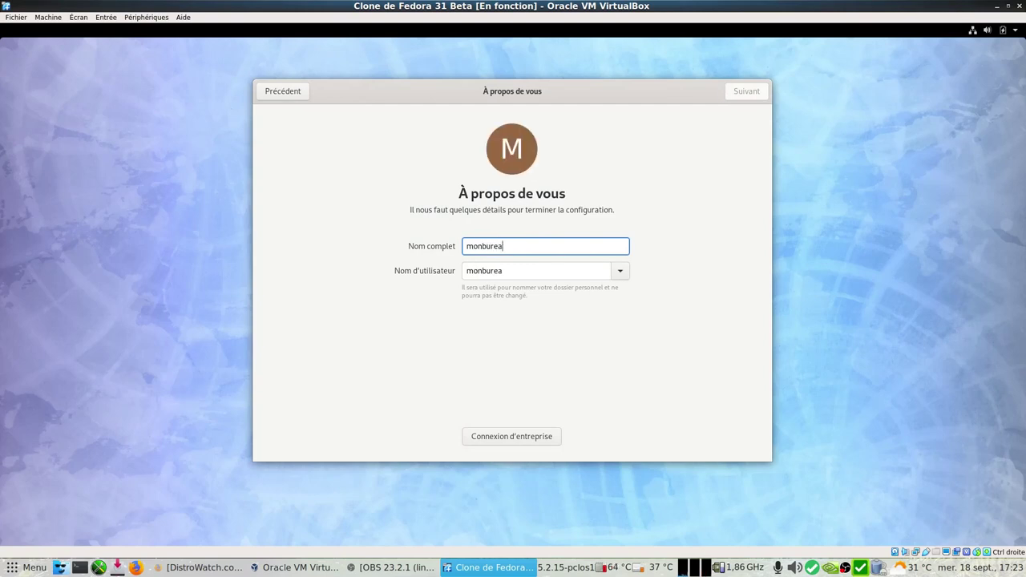
type("ul")
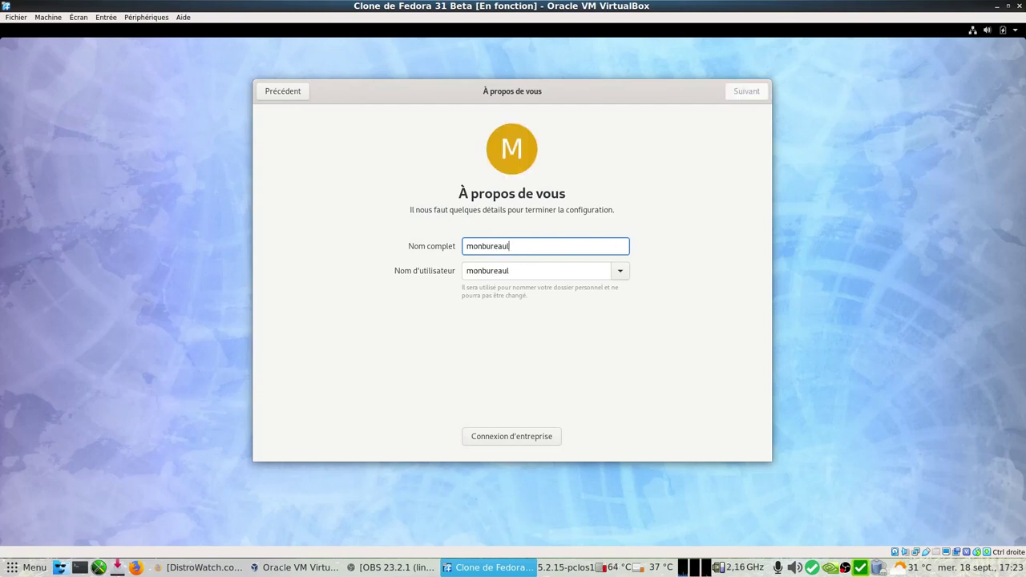
type("inux")
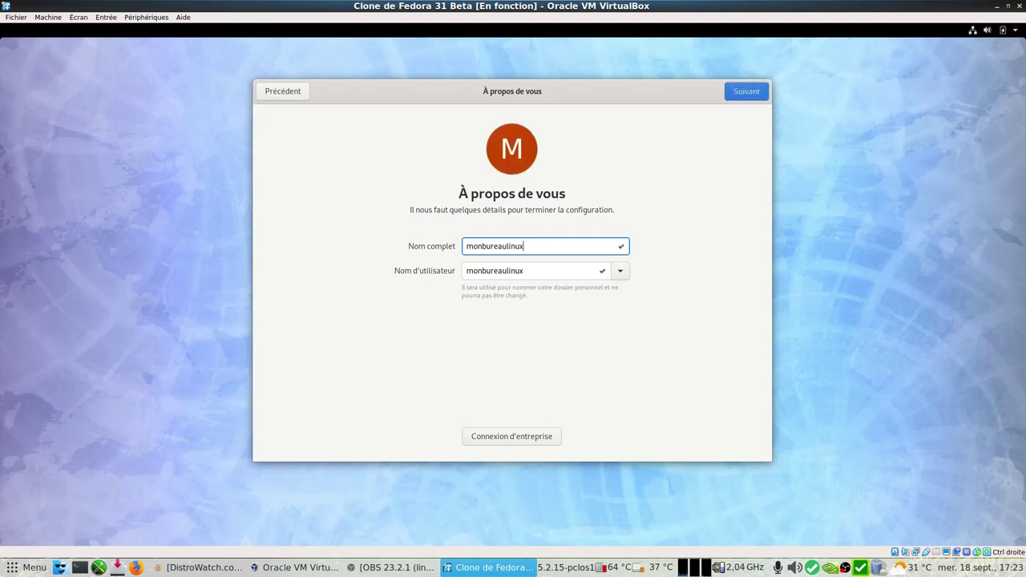
left_click(510, 438)
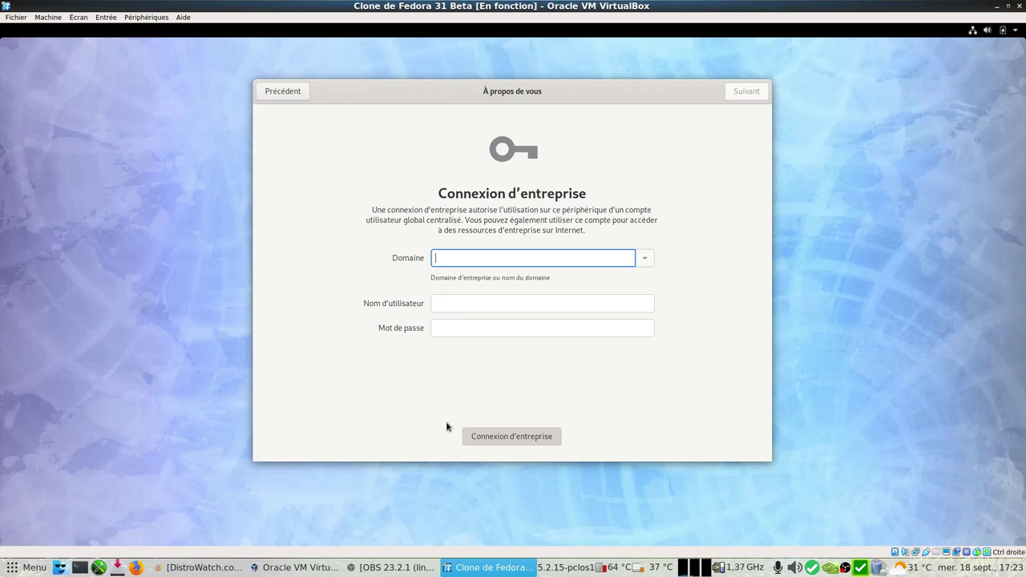
left_click(502, 442)
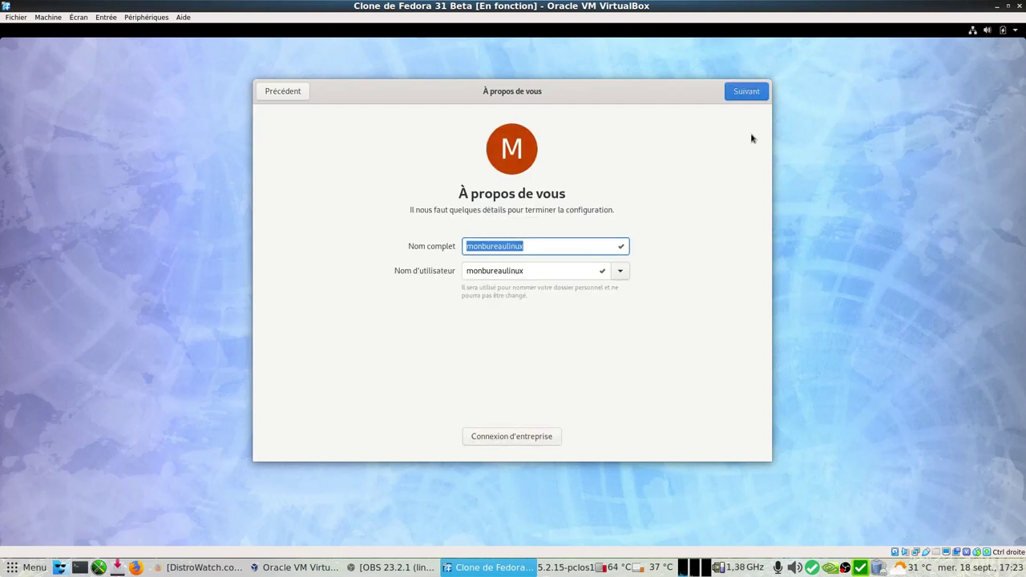
left_click(748, 92)
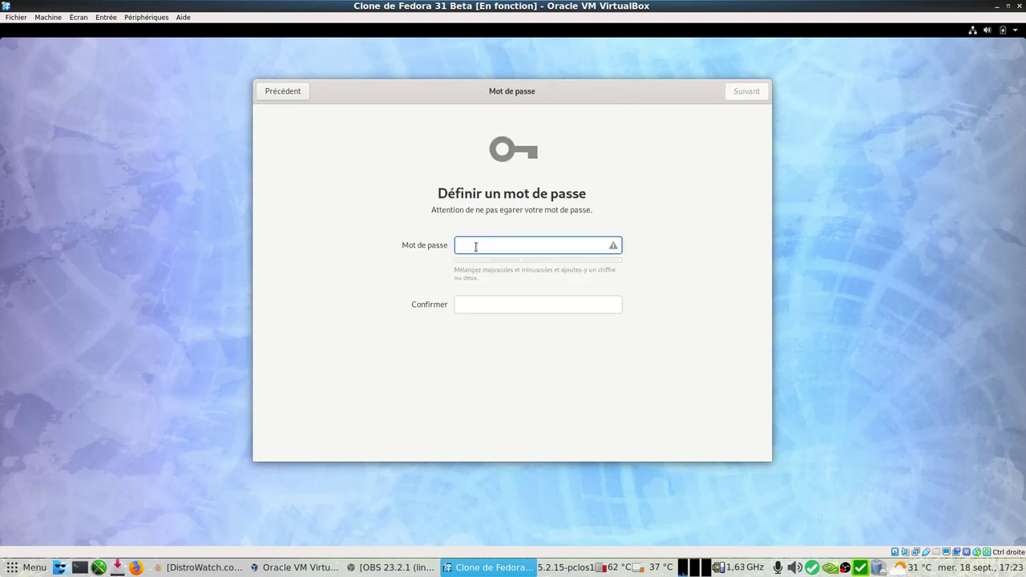
Enter and confirm the account password, and finish the initial setup to start using Fedora
type("****")
left_click(472, 304)
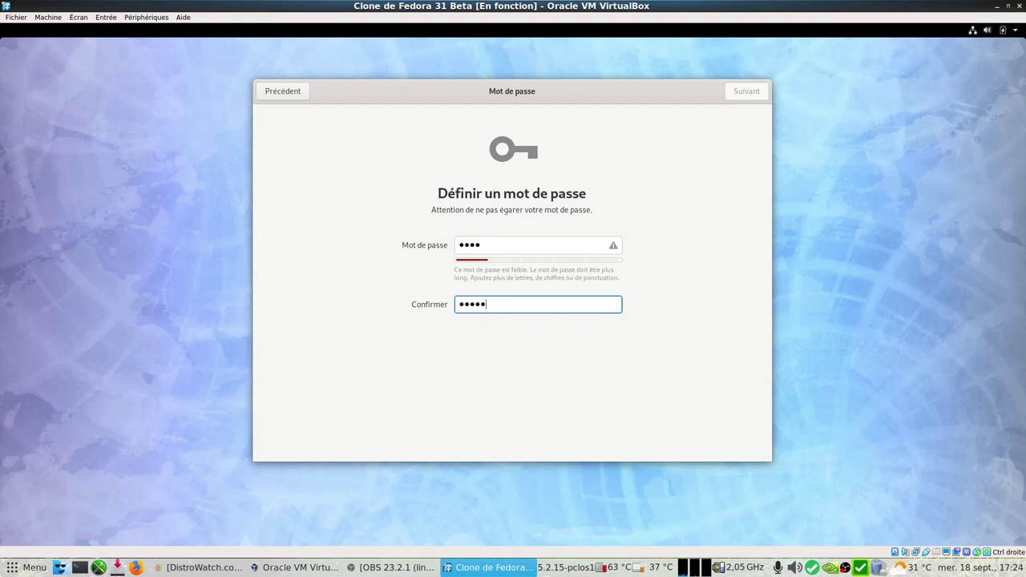
key("BackSpace")
key("BackSpace")
key("BackSpace")
key("BackSpace")
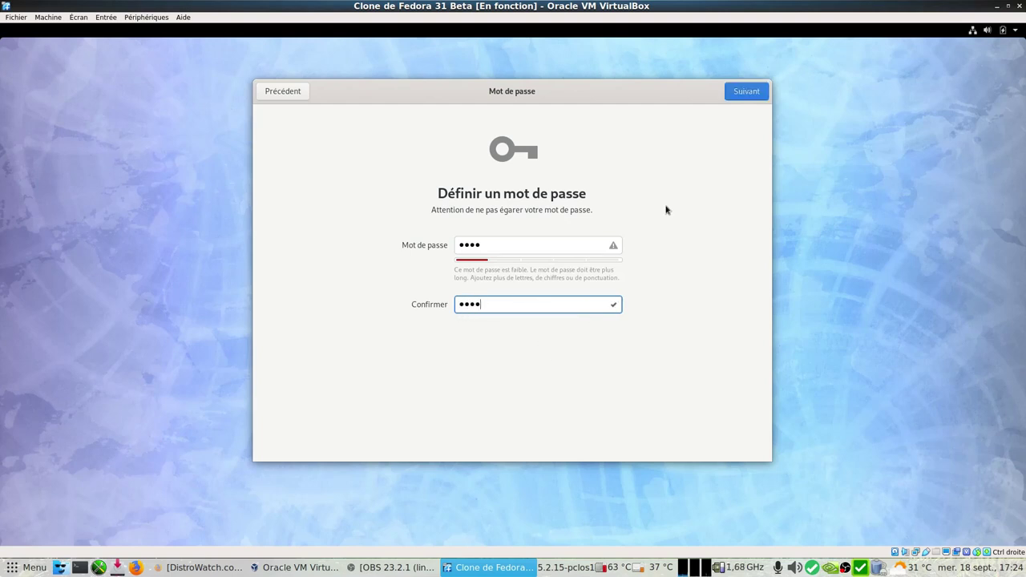
left_click(746, 92)
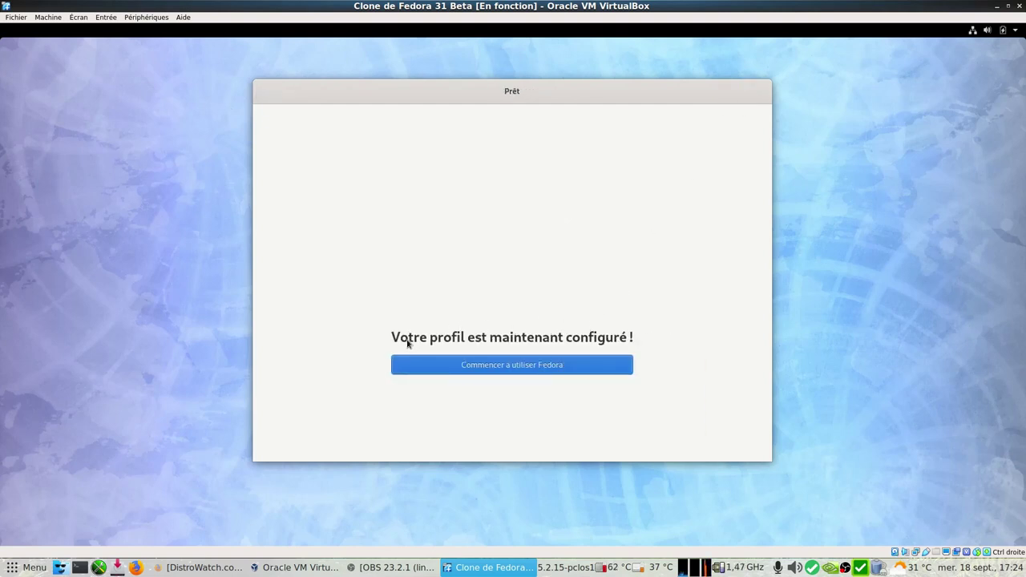
left_click(552, 367)
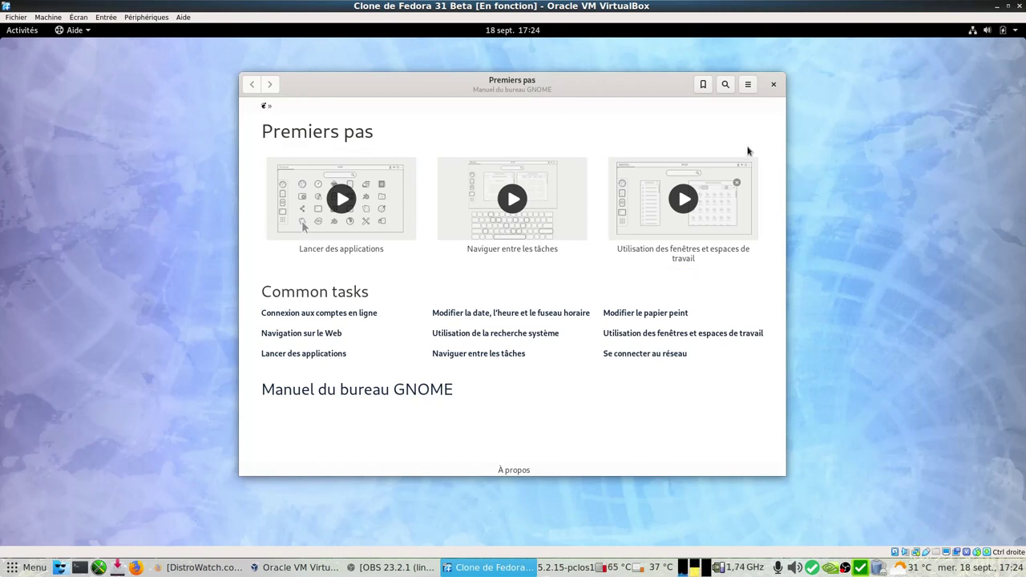
Close the Premiers pas help window and open the Paramètres application
left_click(774, 84)
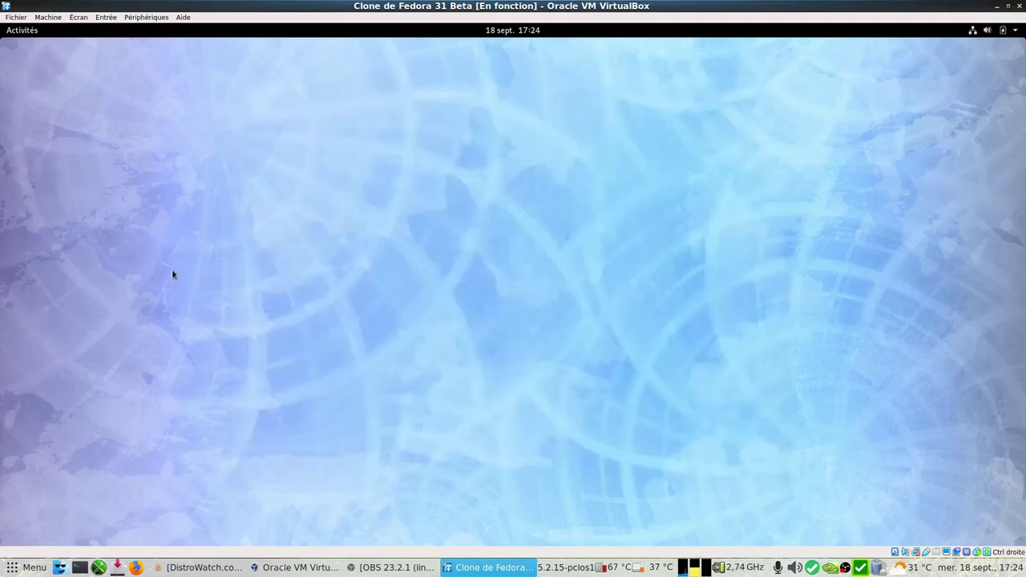
key("super")
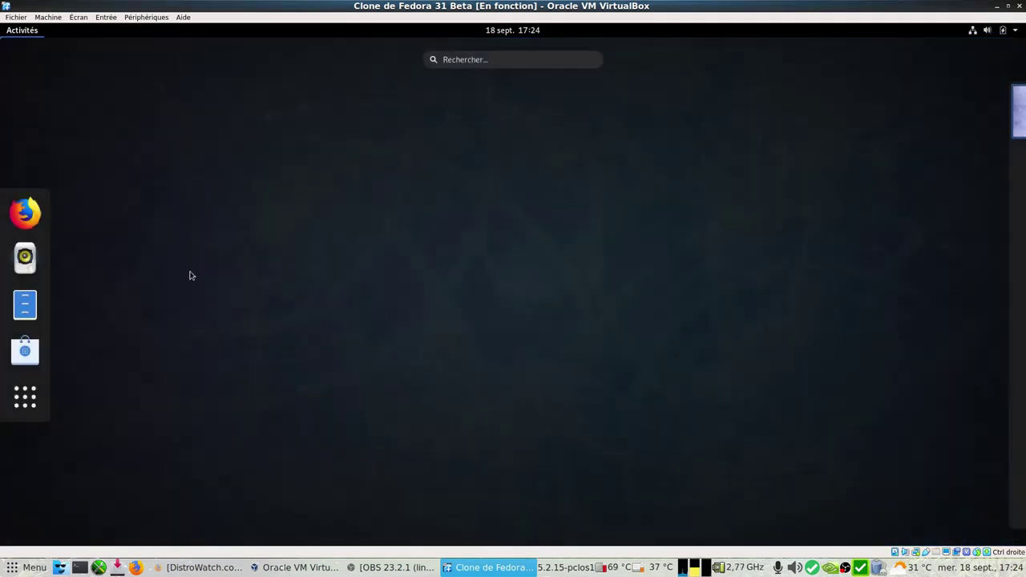
left_click(44, 393)
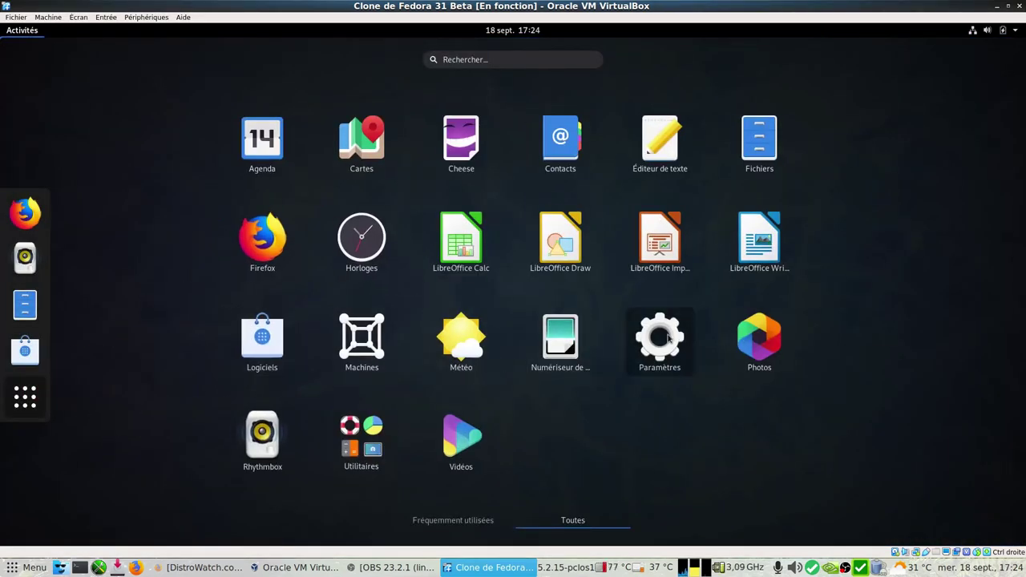
left_click(660, 341)
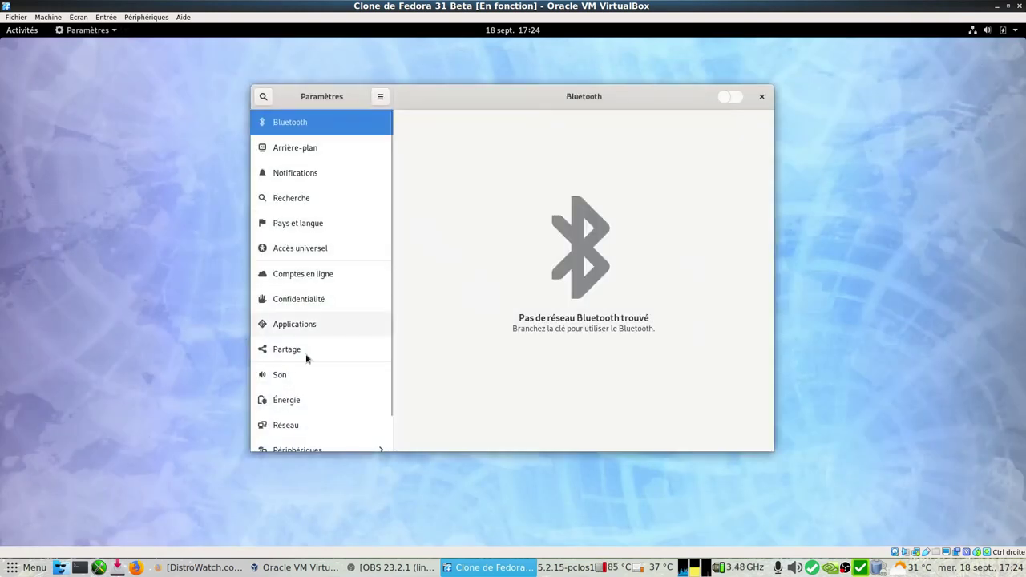
Review the system details in Paramètres: À propos, Date et heure, Utilisateurs and Applications par défaut, and return to the main settings
scroll(328, 309, "down", 2)
scroll(334, 265, "up", 1)
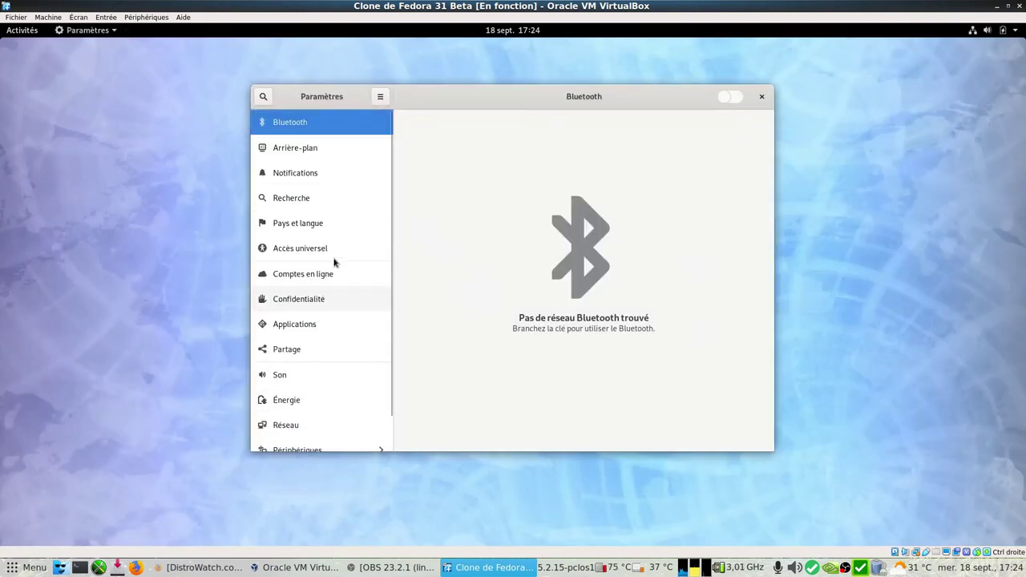
scroll(326, 410, "down", 1)
left_click(316, 441)
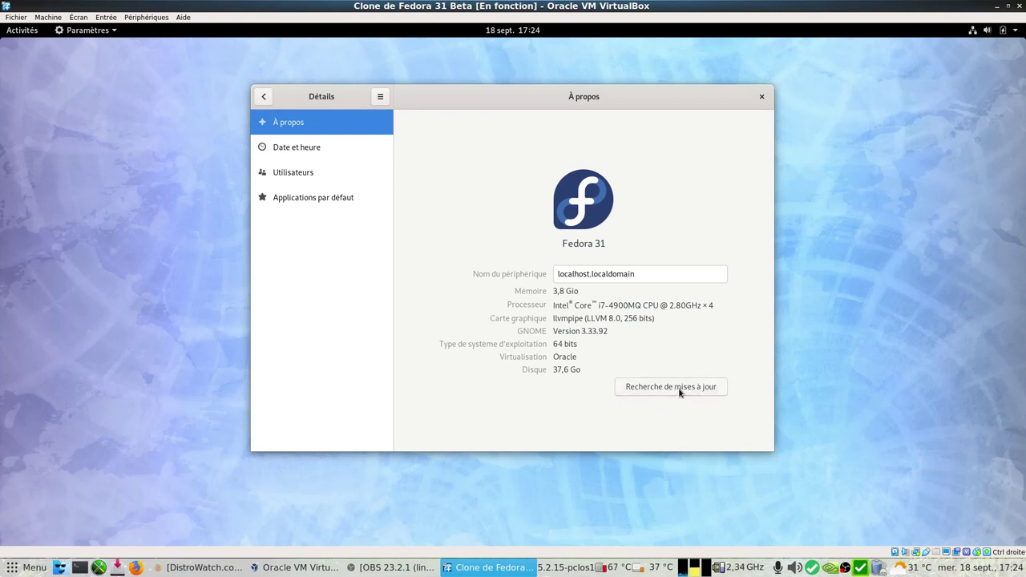
left_click(305, 156)
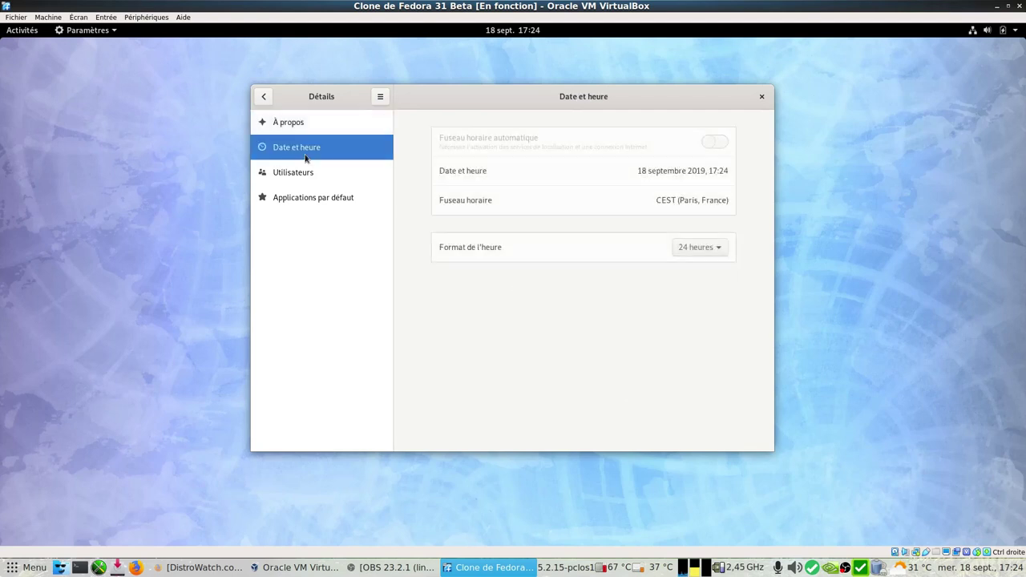
left_click(289, 176)
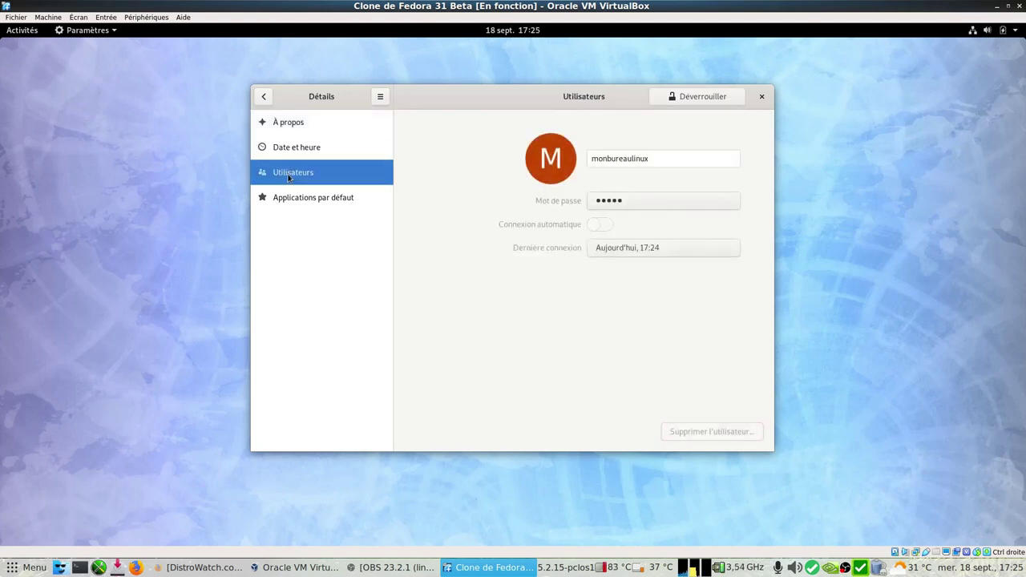
left_click(302, 201)
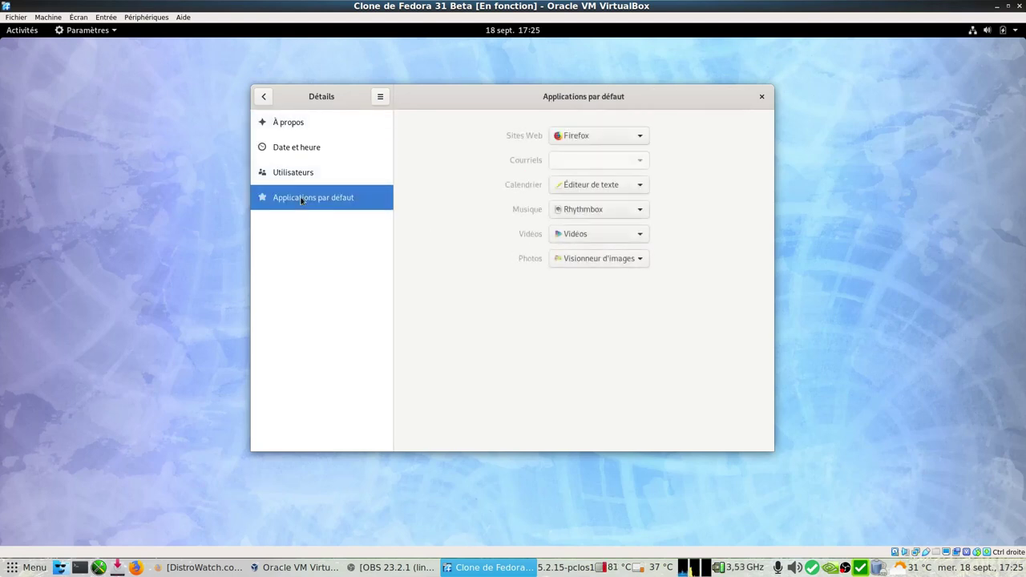
left_click(258, 97)
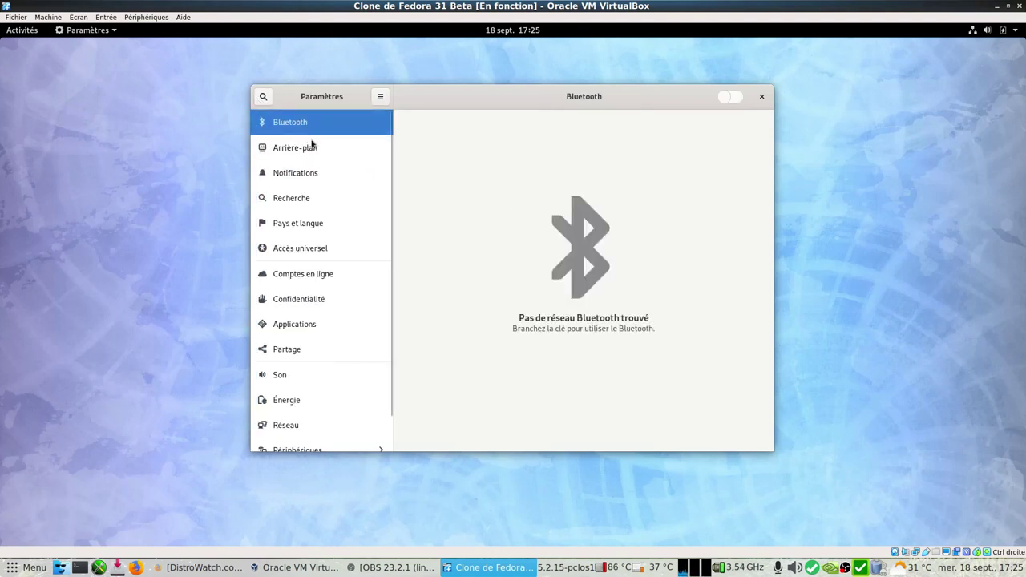
Examine the available wallpapers, the notification settings and the search settings without changing them
left_click(297, 149)
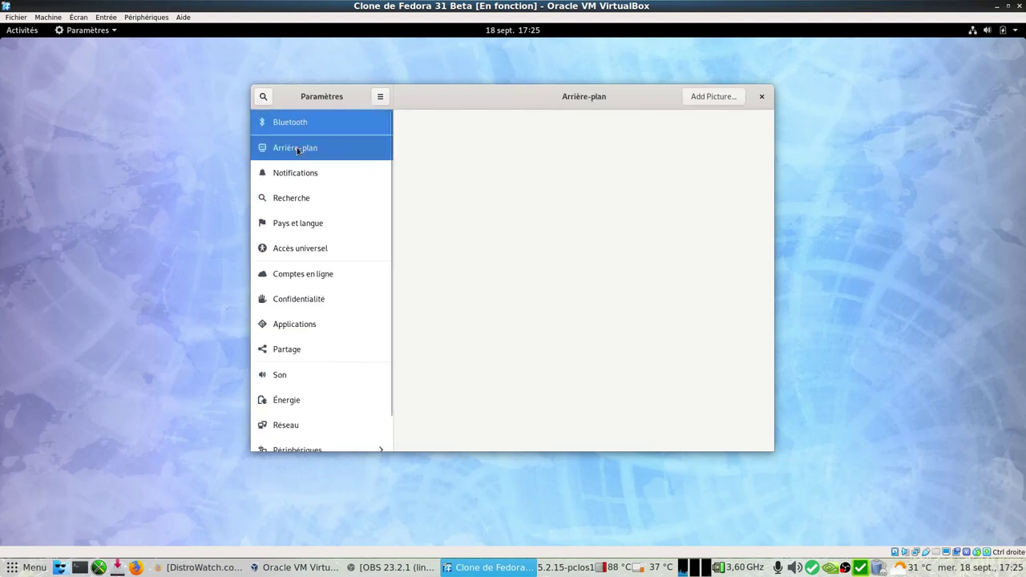
scroll(647, 258, "down", 10)
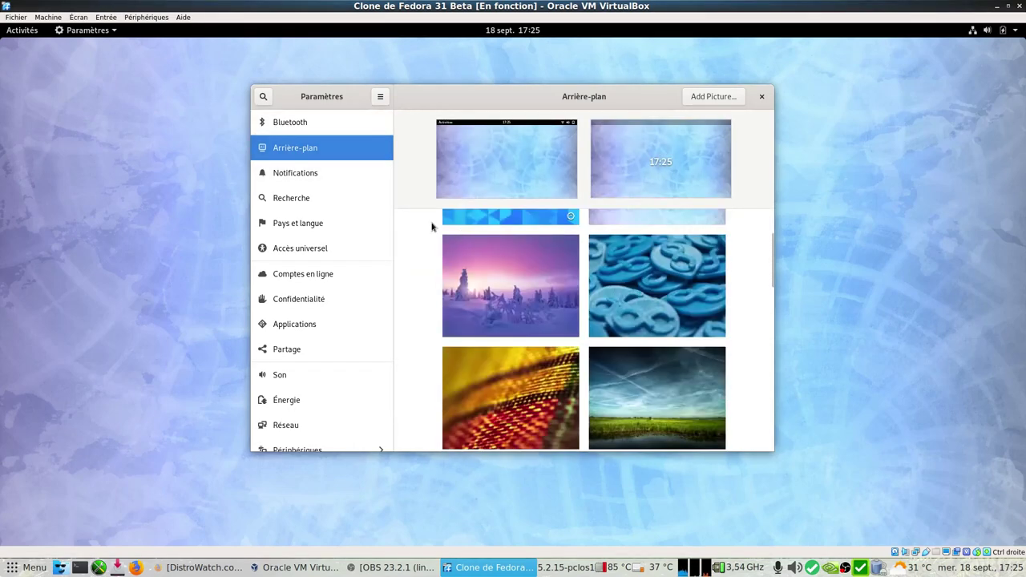
left_click(292, 178)
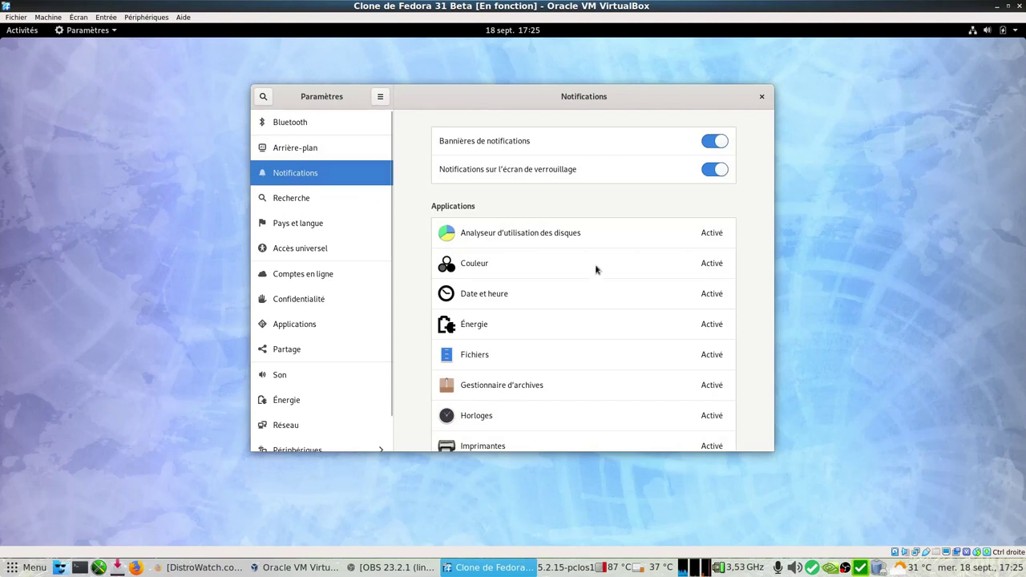
scroll(593, 304, "down", 3)
scroll(585, 336, "up", 3)
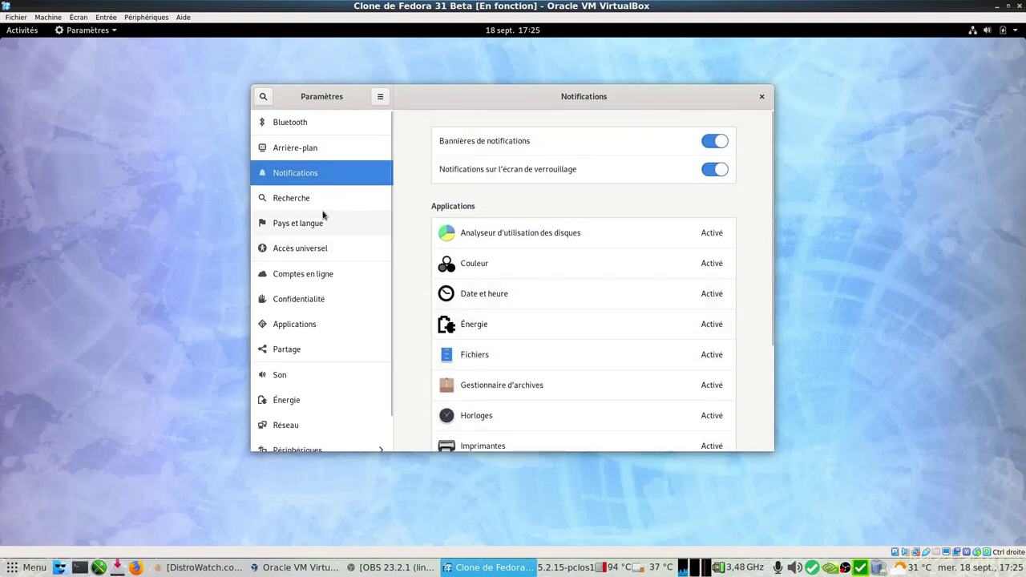
left_click(294, 199)
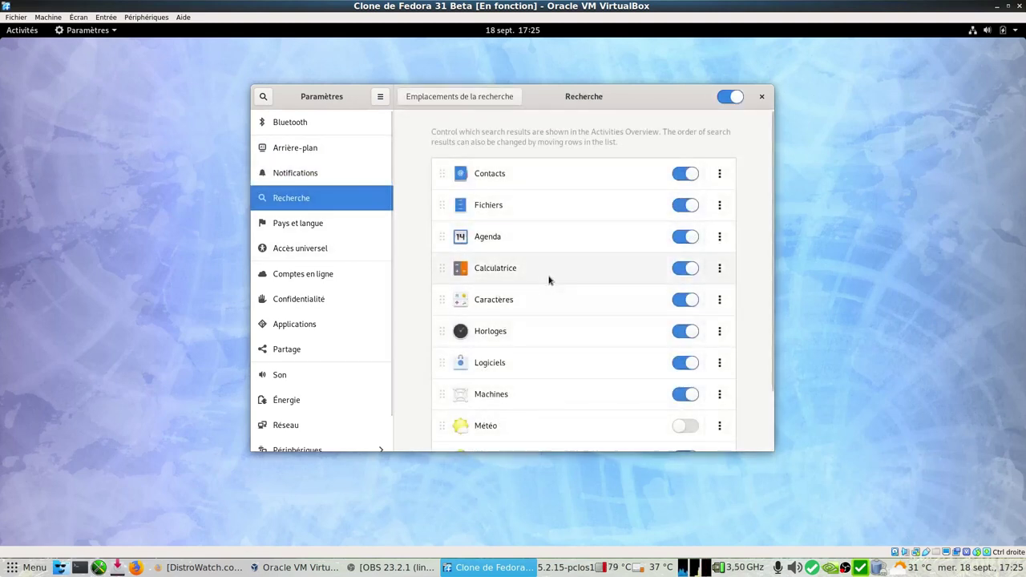
scroll(551, 292, "down", 2)
Review the region and language, universal access, online accounts and privacy settings
left_click(299, 231)
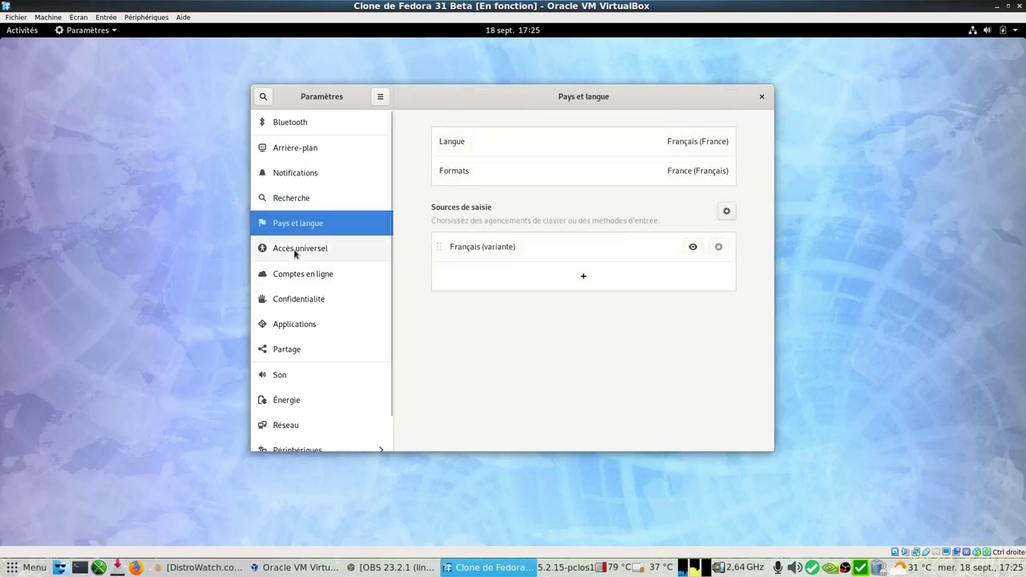
left_click(299, 249)
scroll(564, 351, "down", 5)
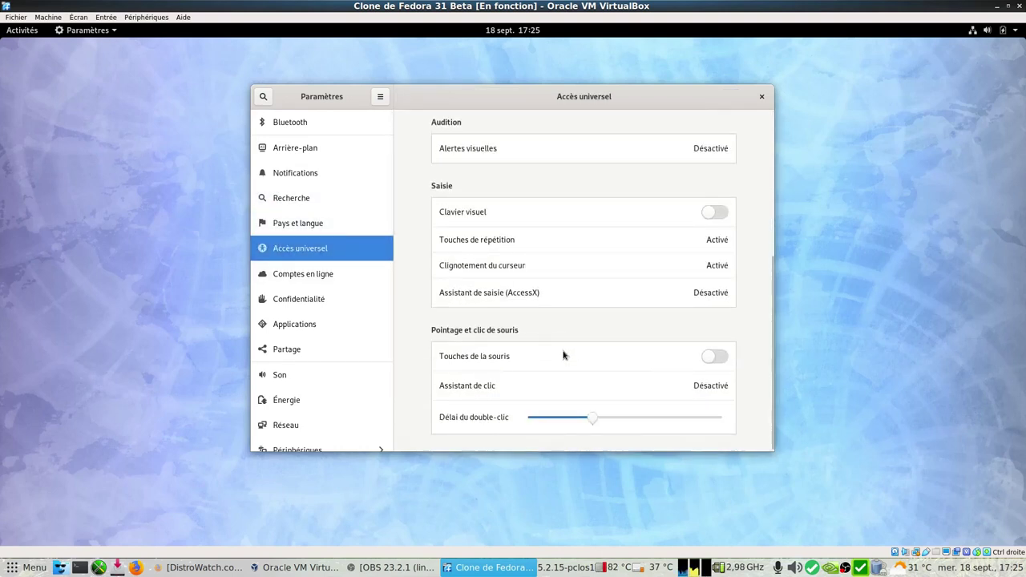
left_click(323, 283)
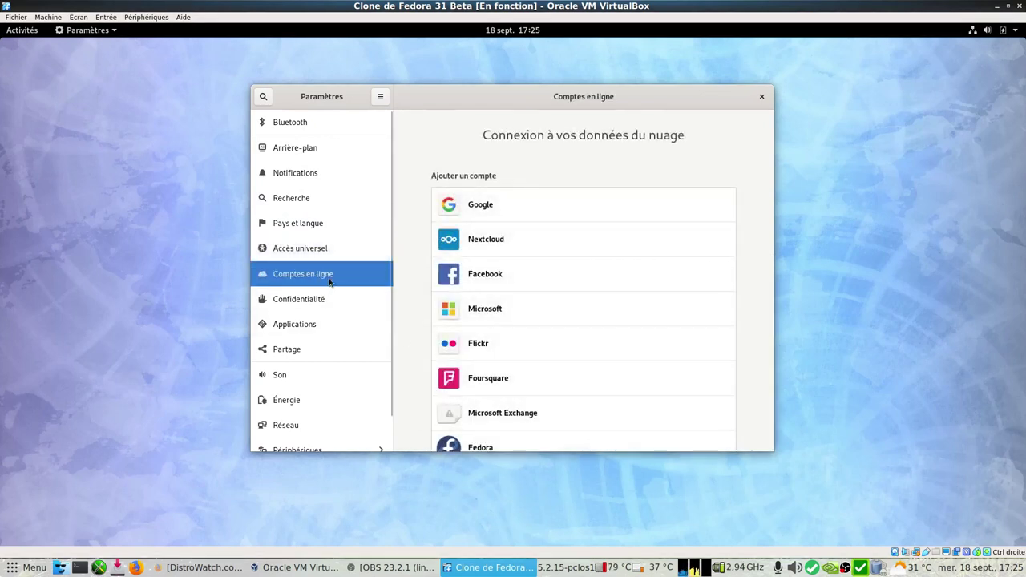
left_click(299, 302)
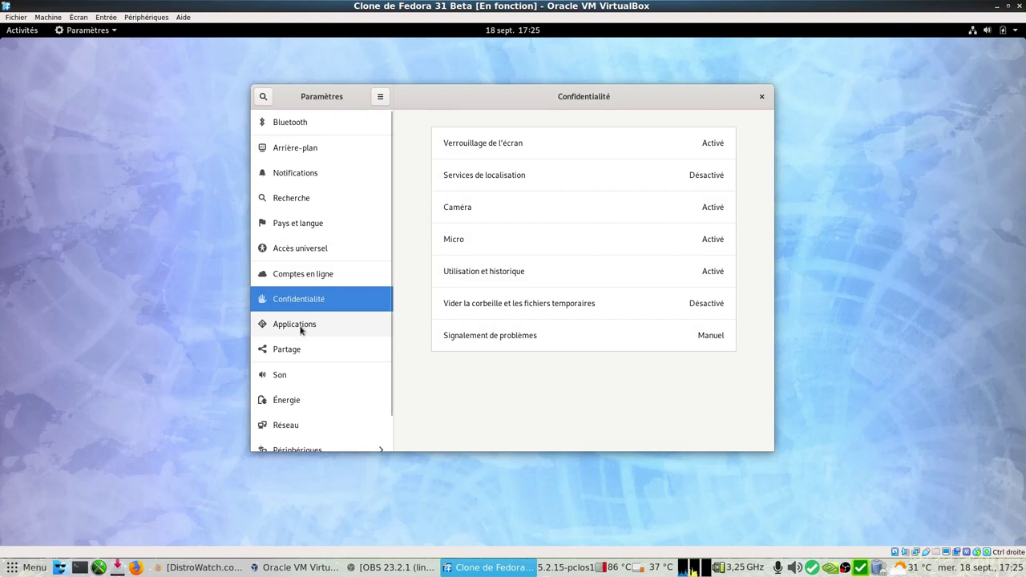
Look through the per-application settings list, the sharing options and the sound settings
left_click(298, 325)
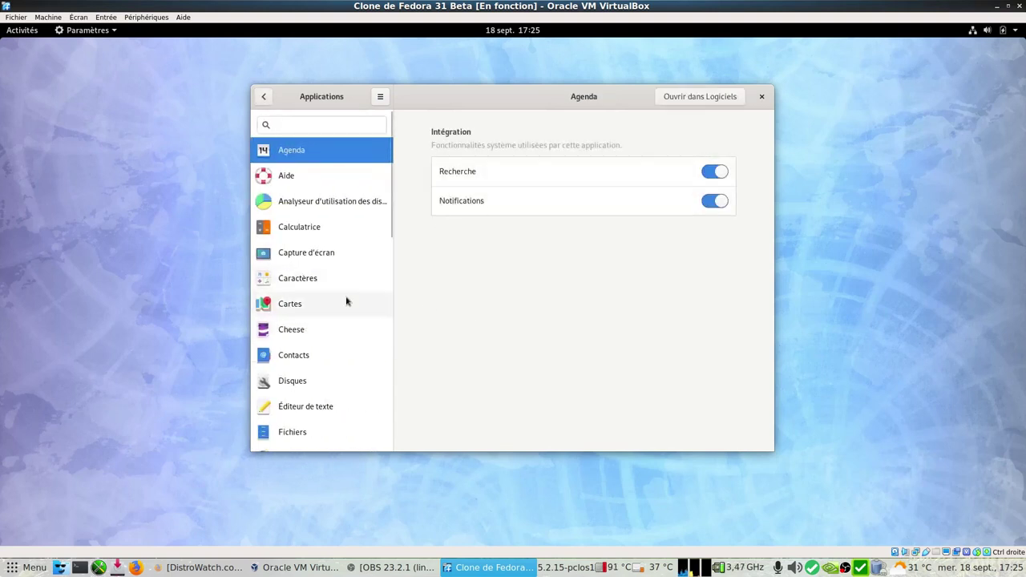
scroll(347, 302, "down", 5)
scroll(346, 301, "up", 5)
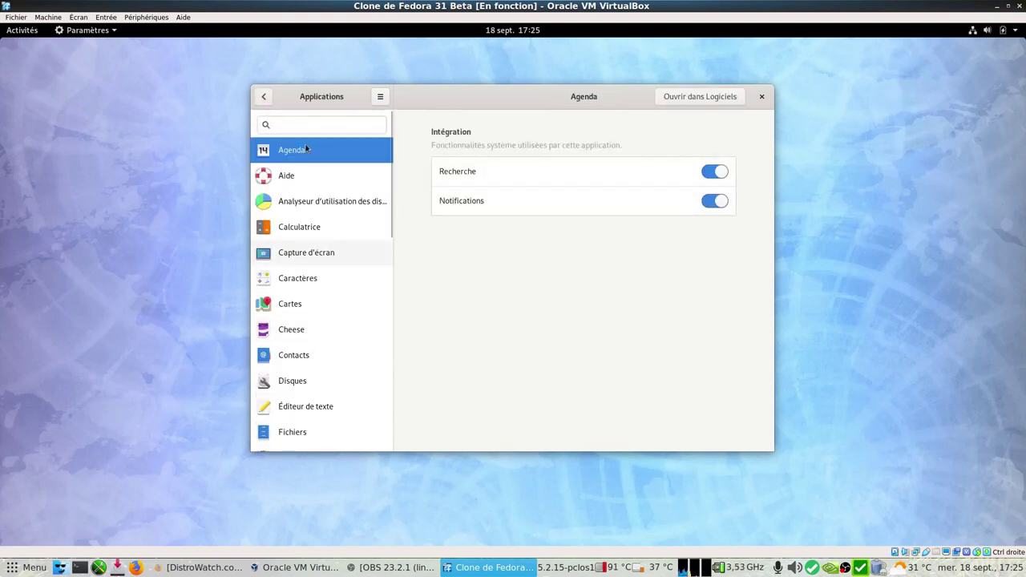
left_click(263, 97)
left_click(282, 351)
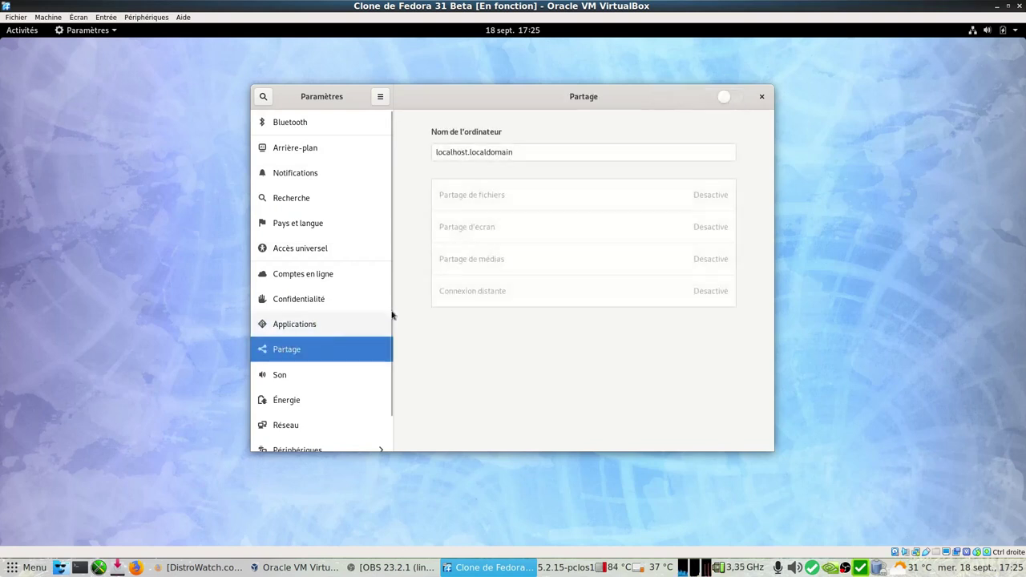
left_click(290, 382)
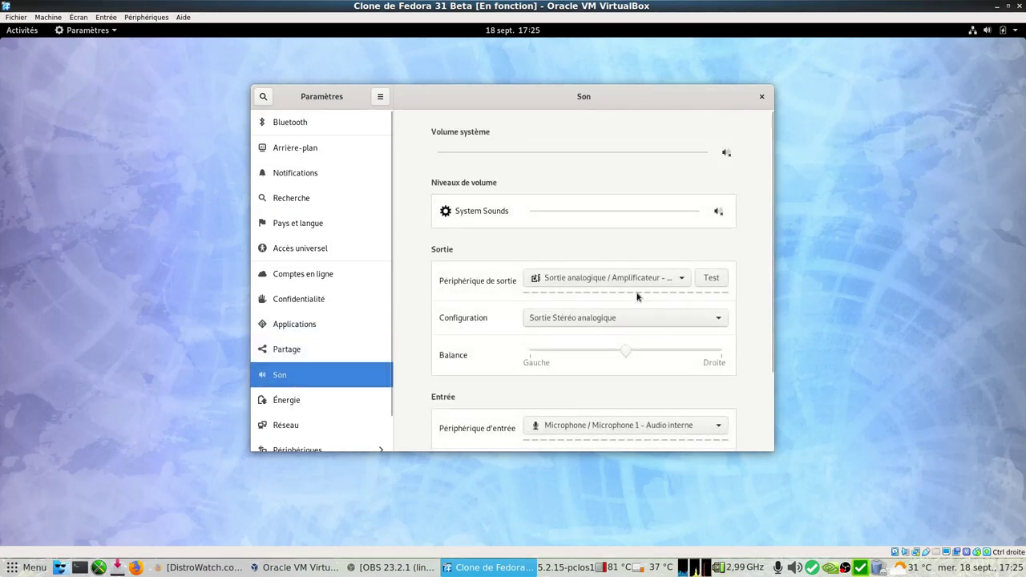
Review the remaining sound options, the power settings and the network settings
scroll(543, 360, "down", 3)
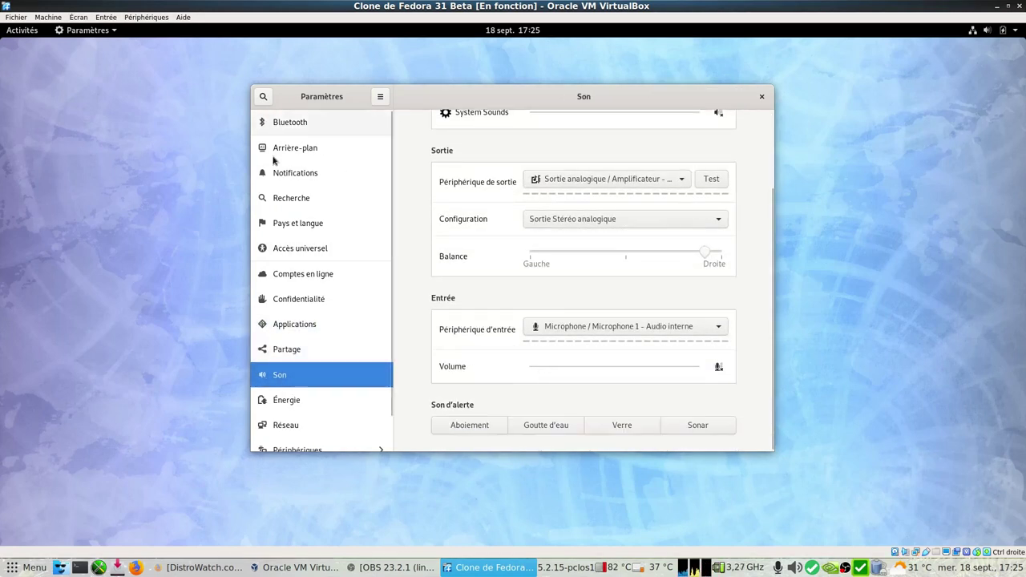
left_click(303, 400)
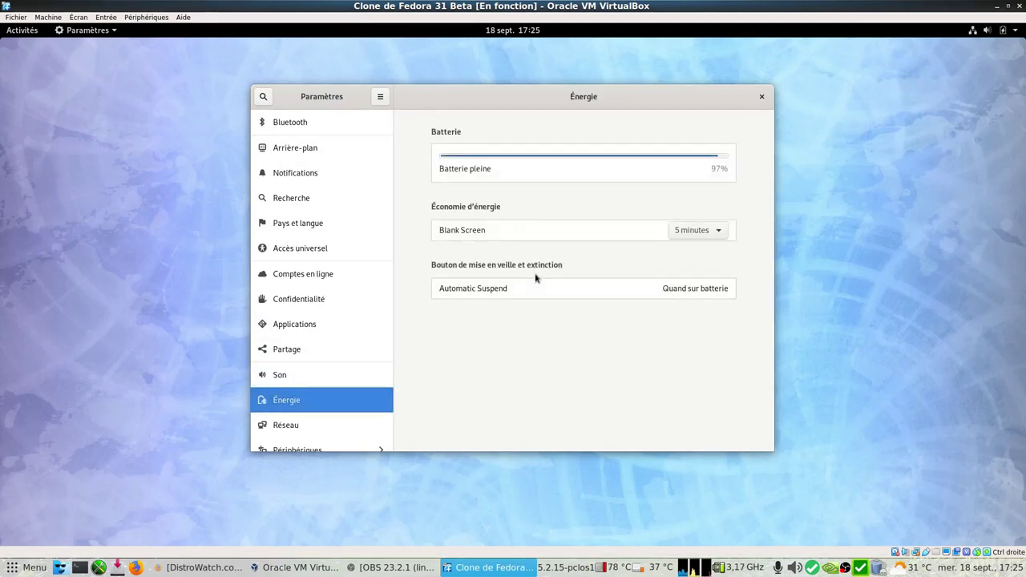
scroll(337, 336, "down", 1)
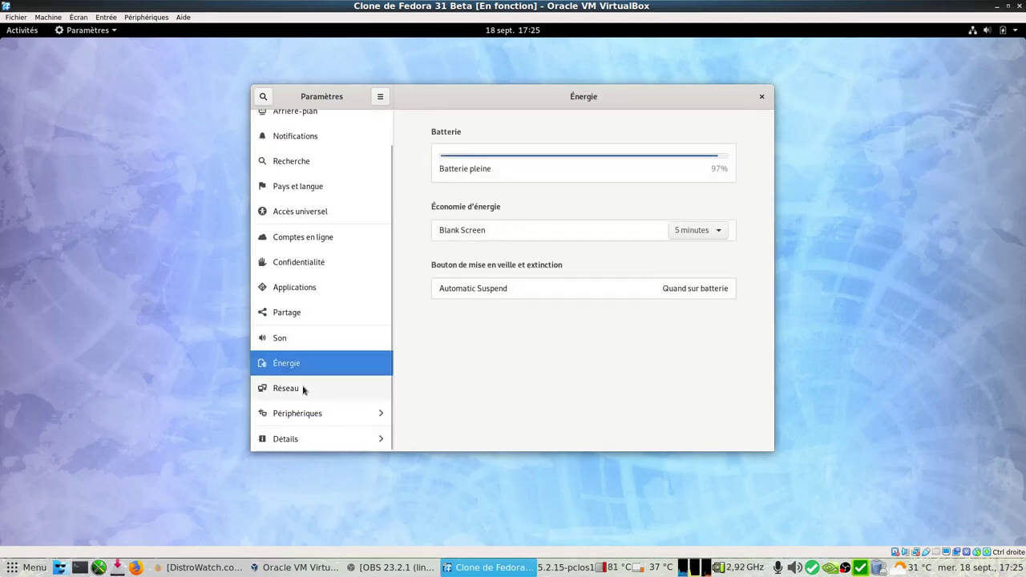
left_click(306, 390)
Review the Périphériques settings, from screens and keyboard shortcuts to printers, removable media, Thunderbolt and colour, and return to the main settings
left_click(311, 417)
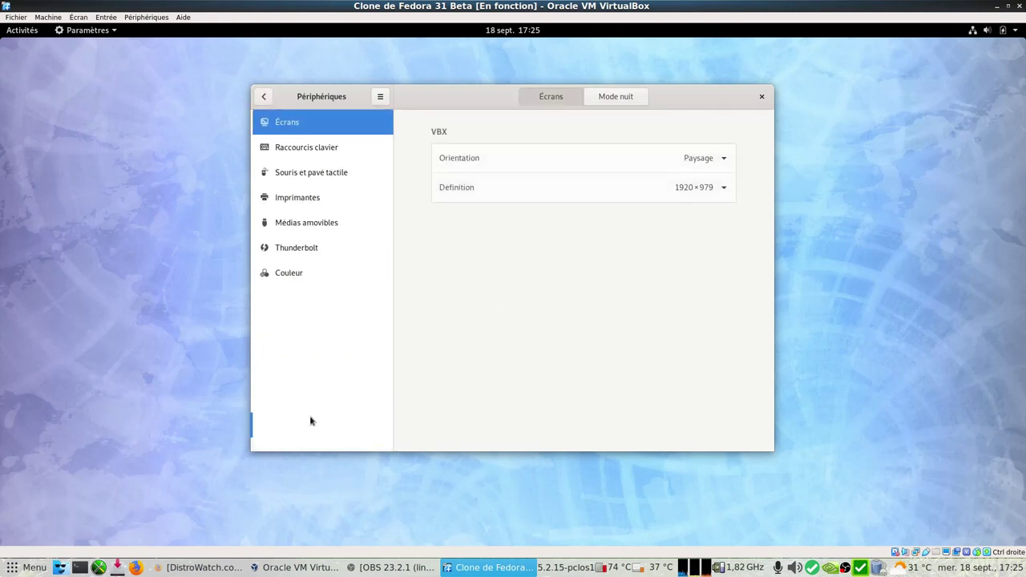
left_click(311, 156)
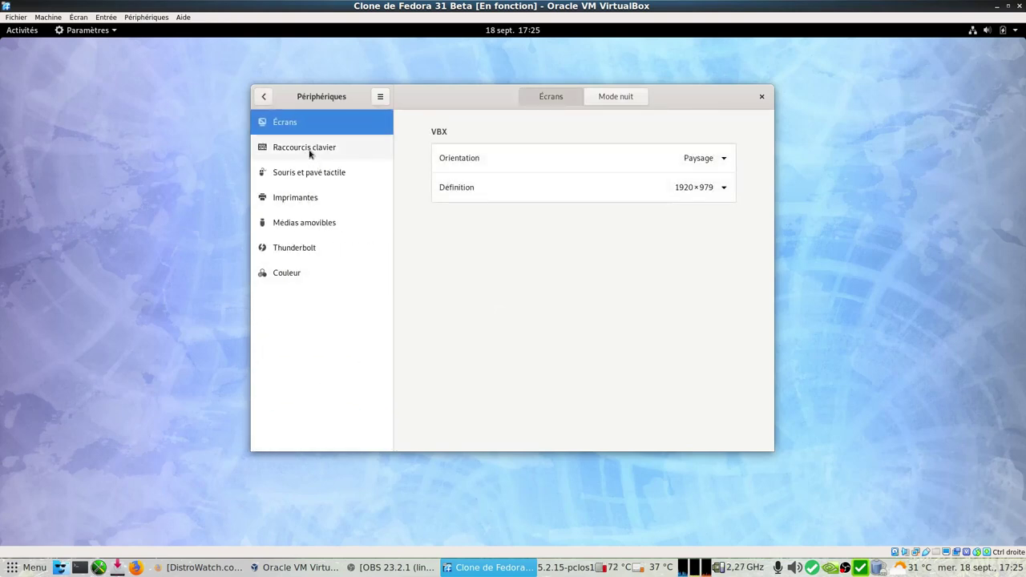
left_click(265, 97)
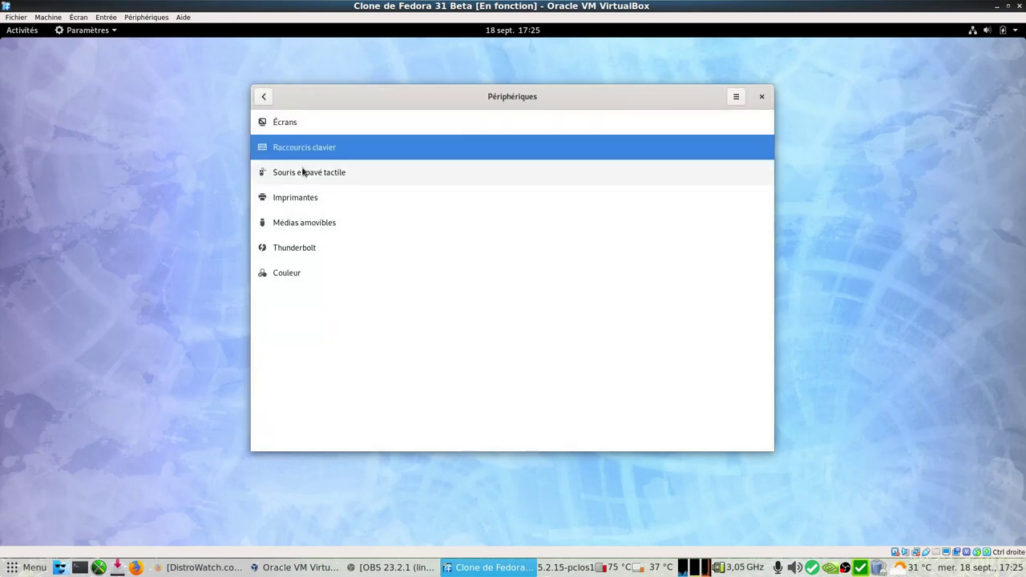
left_click(303, 172)
left_click(297, 196)
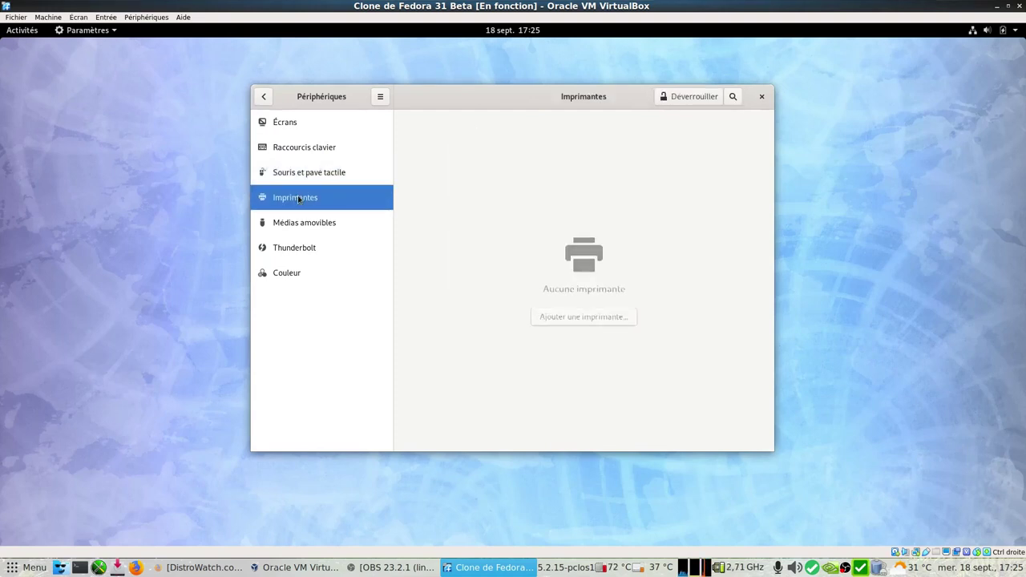
left_click(293, 228)
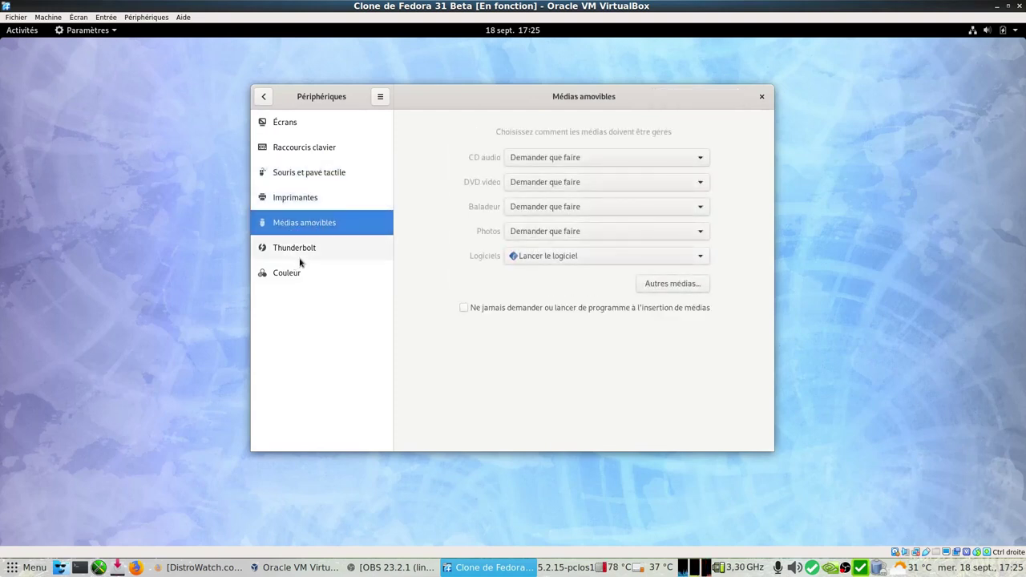
left_click(295, 255)
left_click(294, 275)
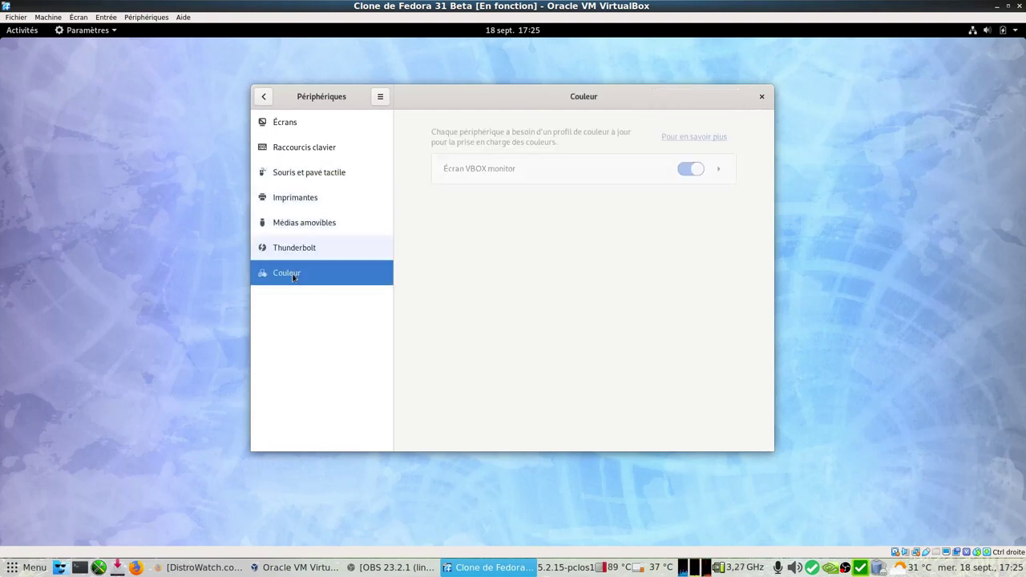
left_click(263, 97)
Open the system details, check for updates and look through the list of pending updates in Logiciels
scroll(309, 271, "down", 1)
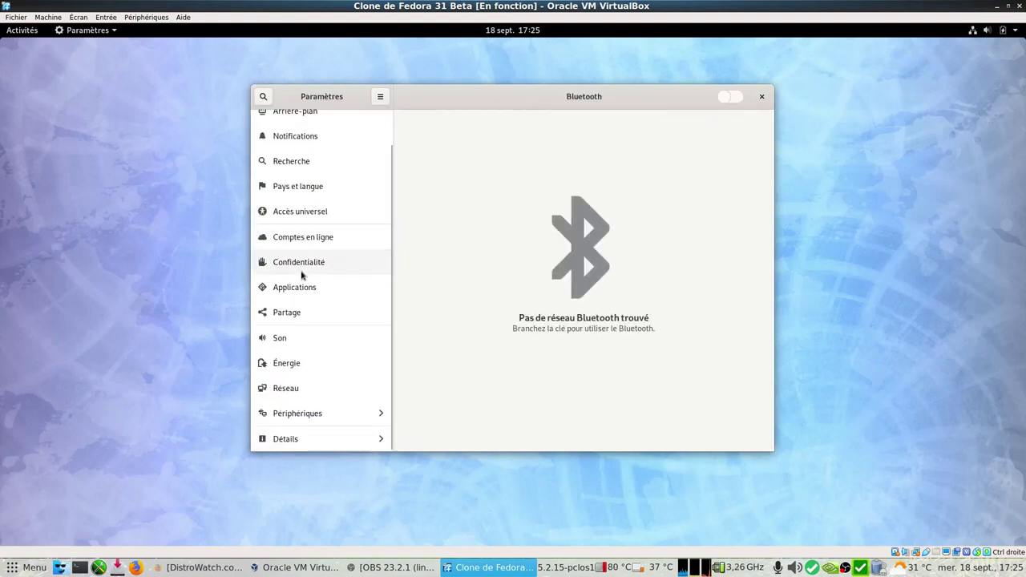
left_click(305, 446)
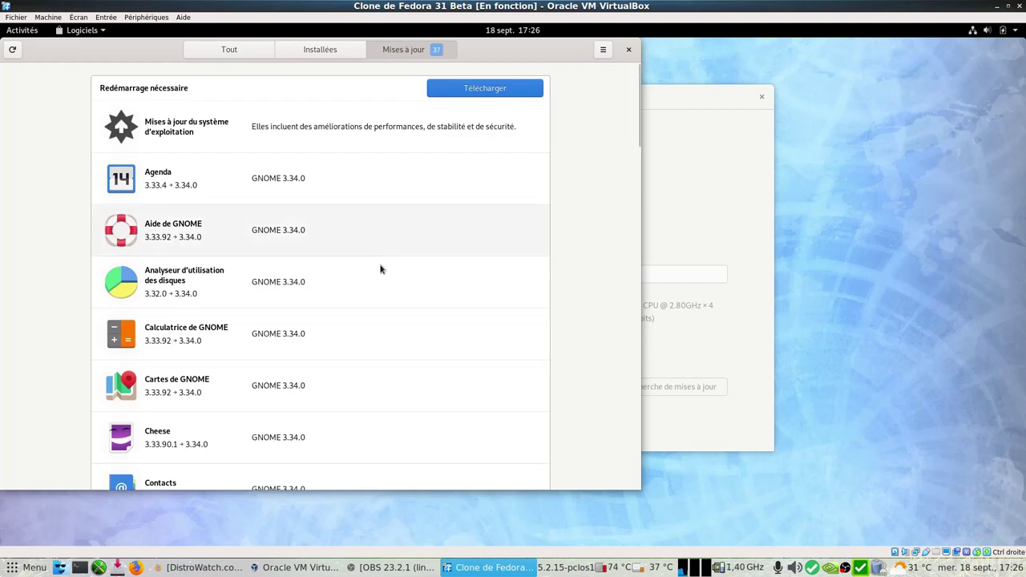
scroll(376, 256, "down", 1)
scroll(365, 239, "up", 1)
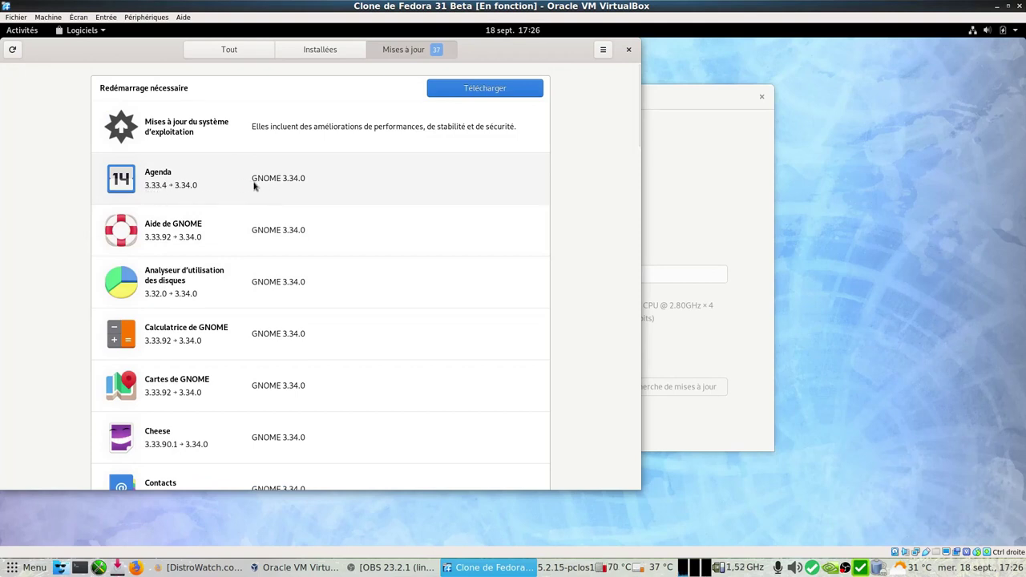
scroll(369, 273, "down", 10)
scroll(369, 297, "down", 15)
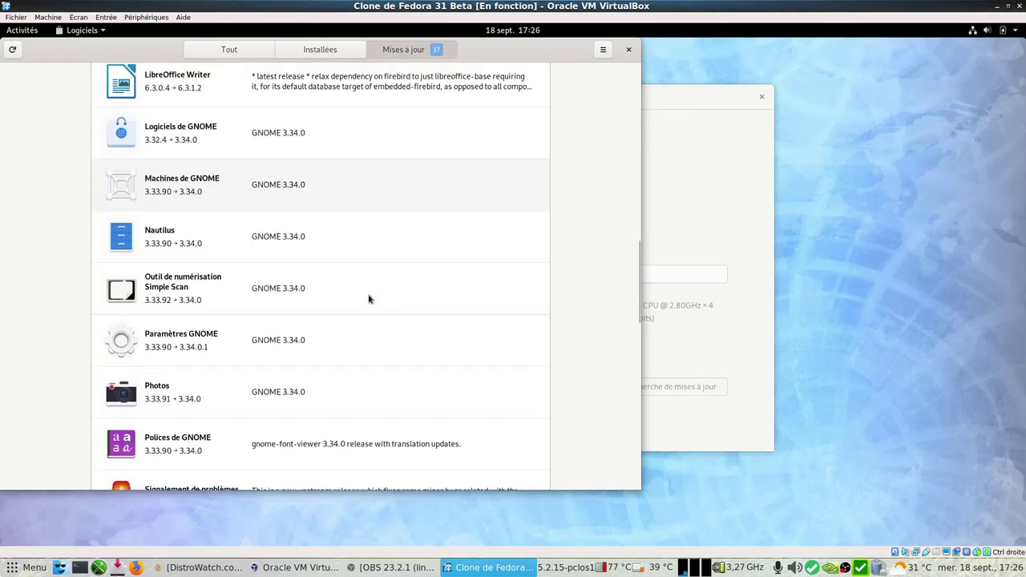
scroll(388, 242, "up", 5)
scroll(390, 225, "up", 15)
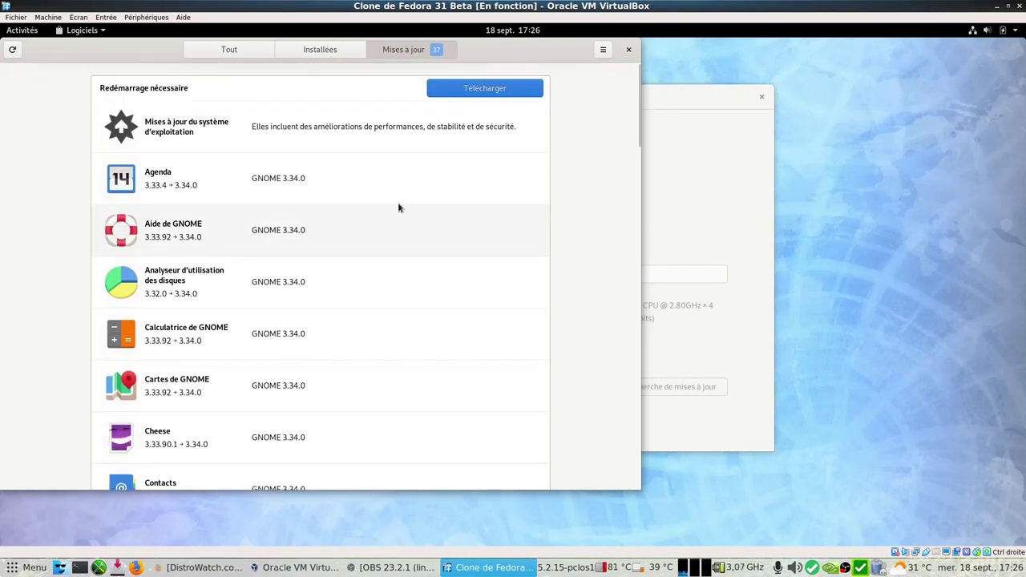
Start downloading the pending operating system and application updates in Logiciels
left_click(485, 91)
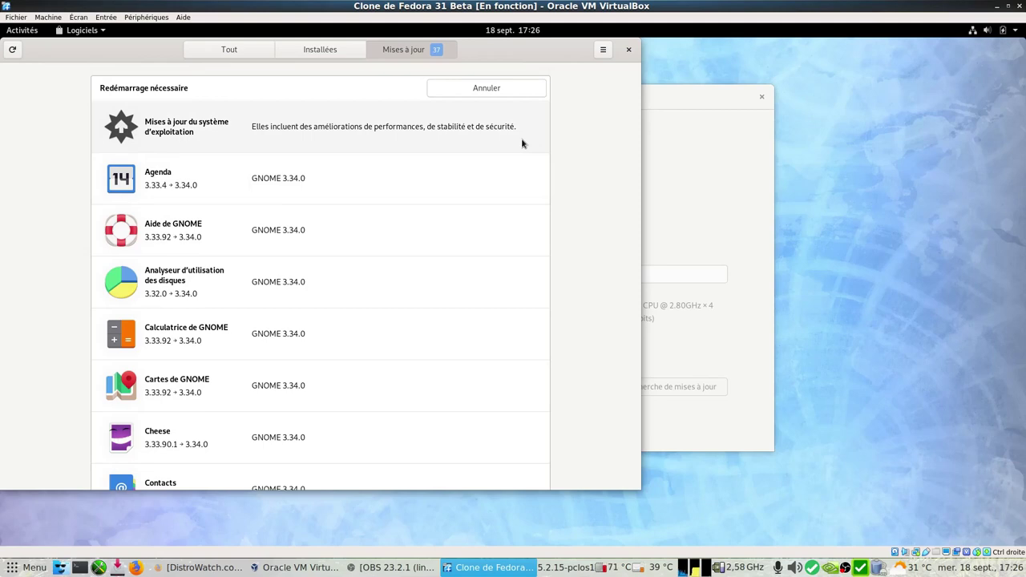
scroll(401, 291, "down", 2)
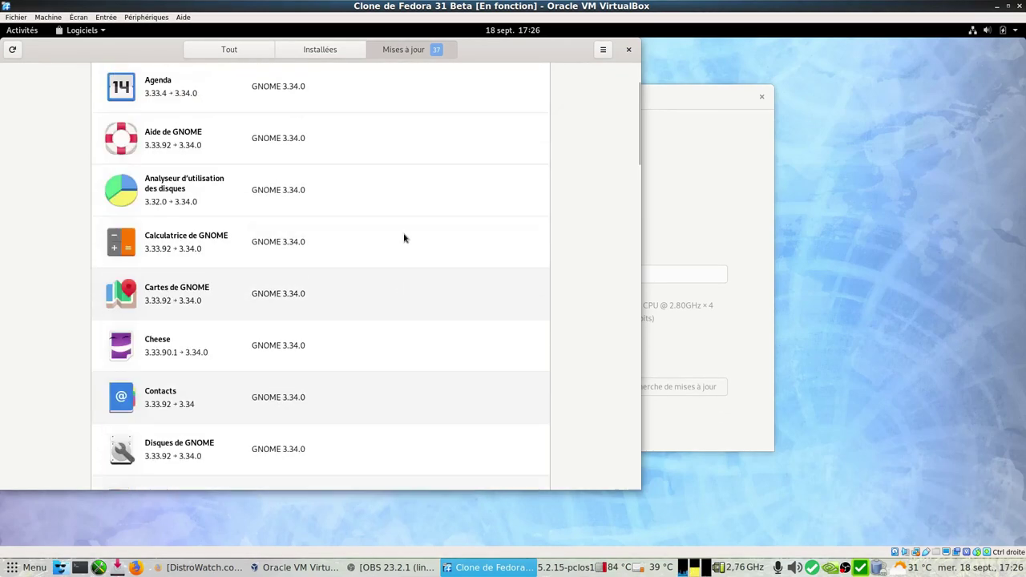
scroll(403, 233, "up", 2)
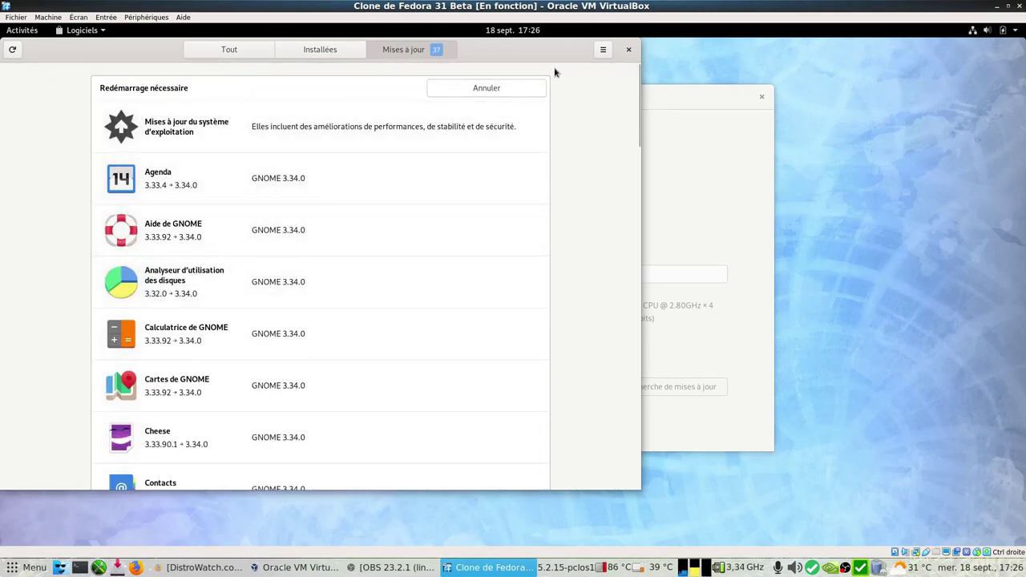
Move the Logiciels window away from the screen corner and close the Paramètres window
left_click_drag(526, 51, 576, 73)
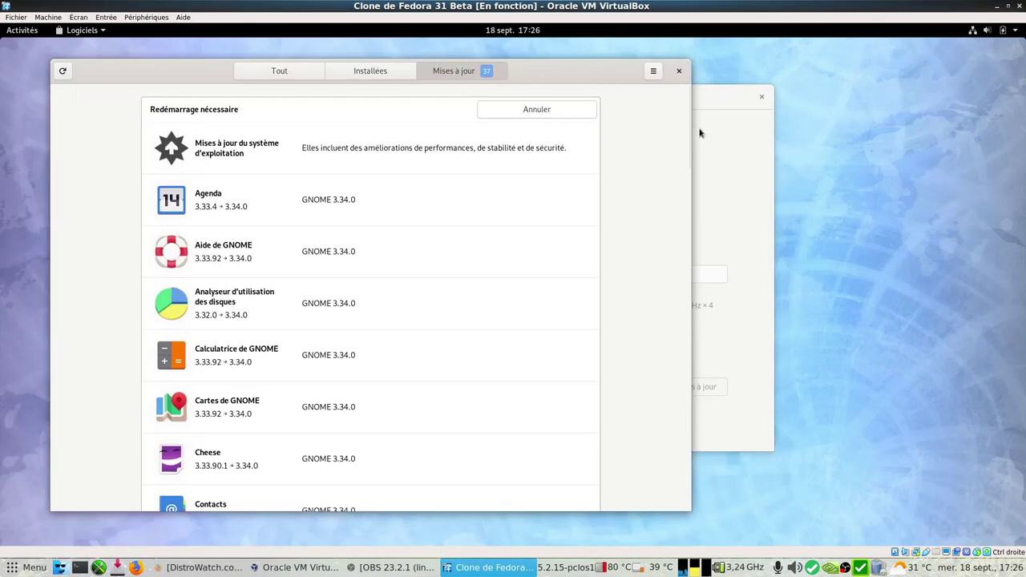
left_click(726, 101)
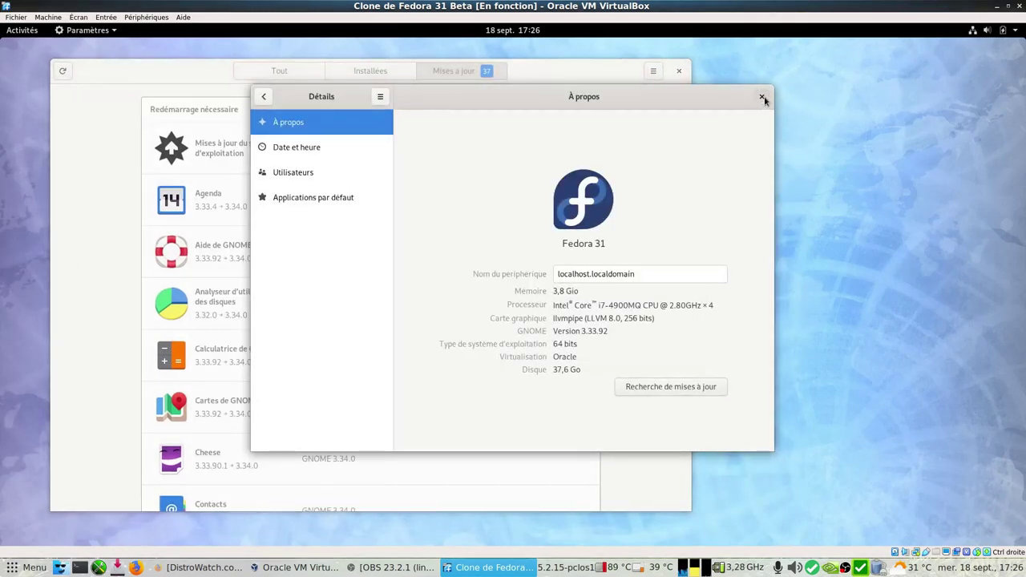
left_click(761, 97)
Open Agenda from the full application list, view its monthly calendar and close it
left_click(14, 31)
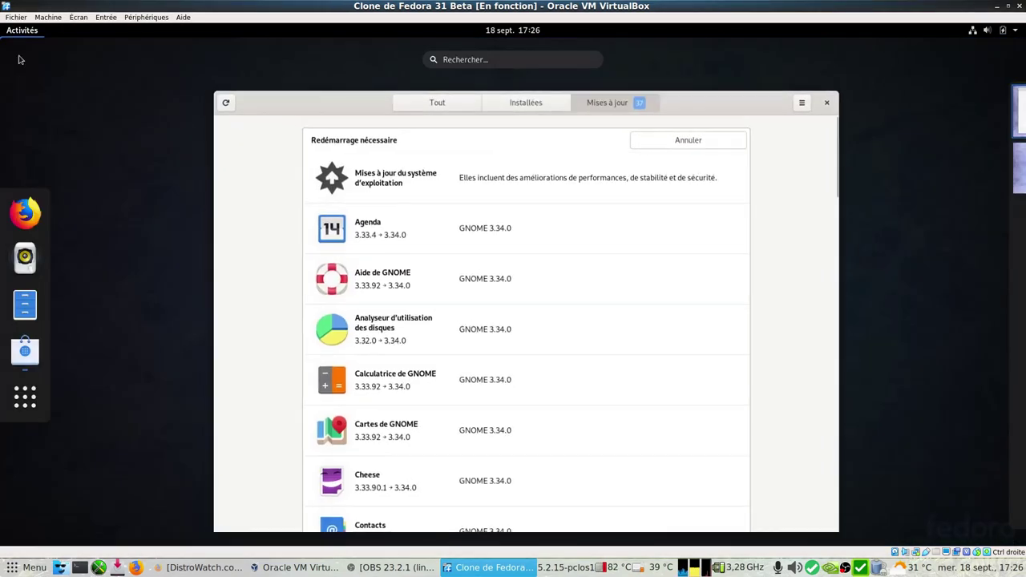
left_click(27, 396)
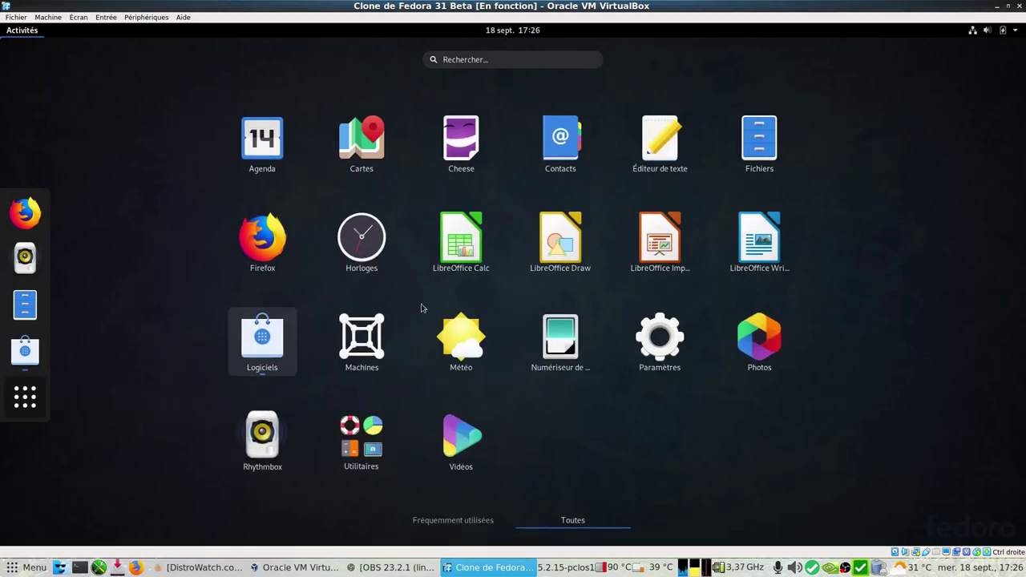
left_click(259, 145)
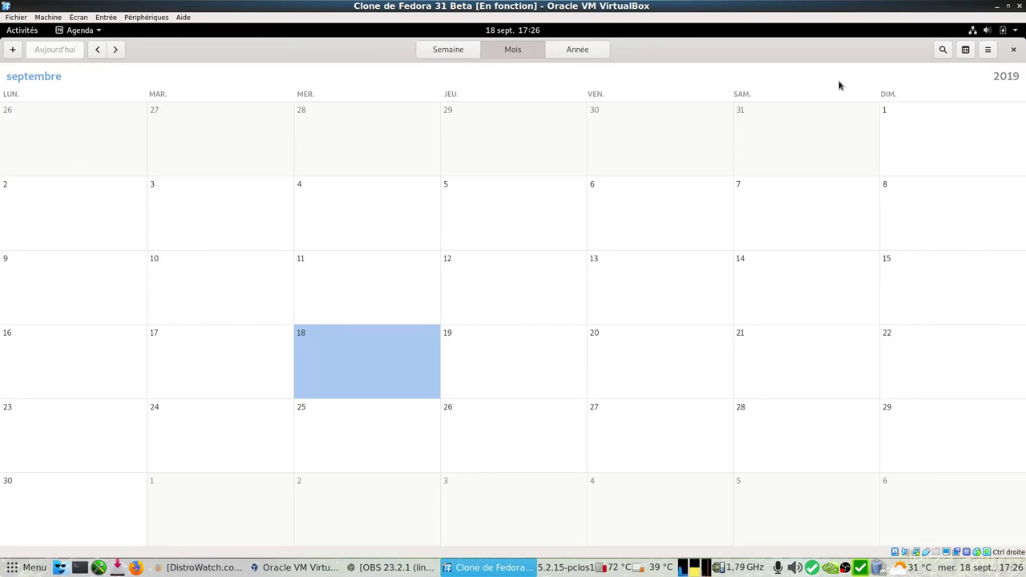
left_click(1015, 50)
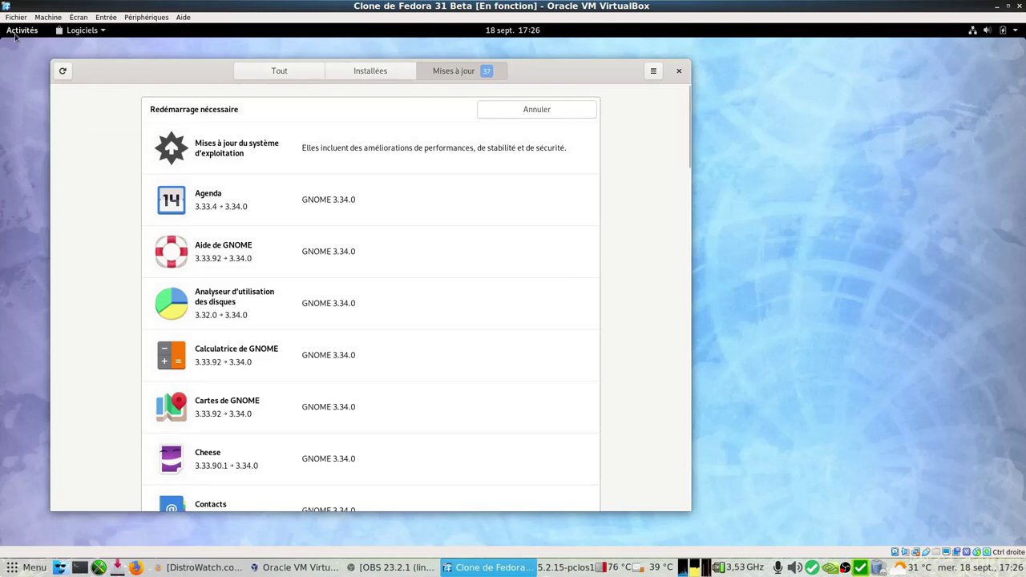
Open Moniteur système from the Utilitaires folder, view its Ressources graphs and close it
left_click(14, 35)
left_click(24, 397)
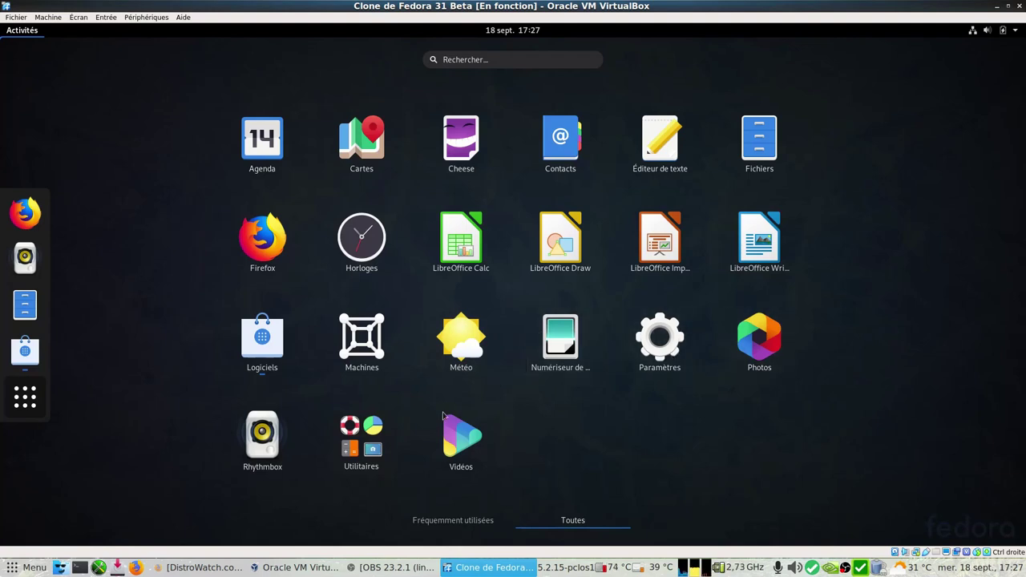
left_click(348, 445)
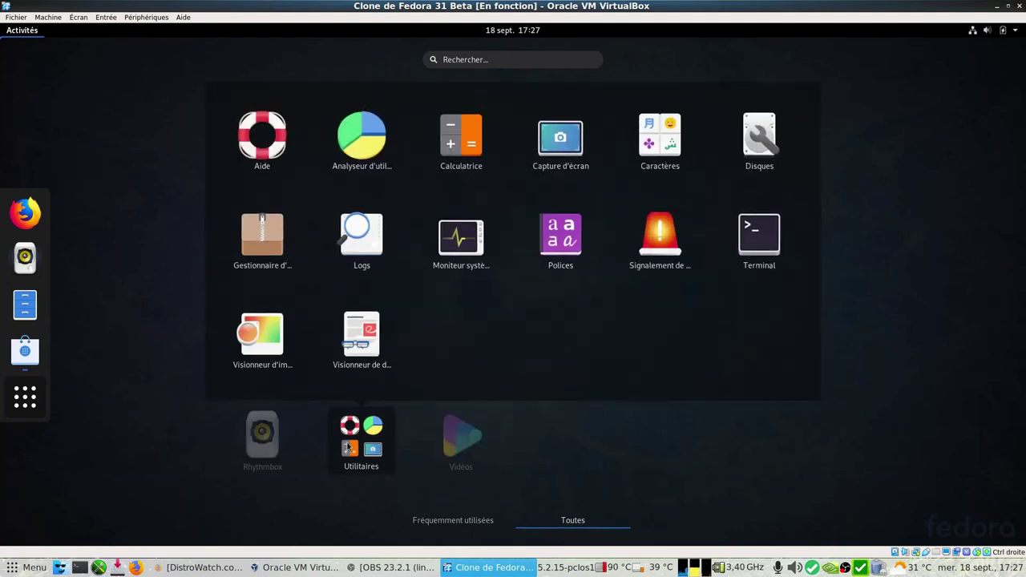
left_click(469, 241)
left_click(167, 51)
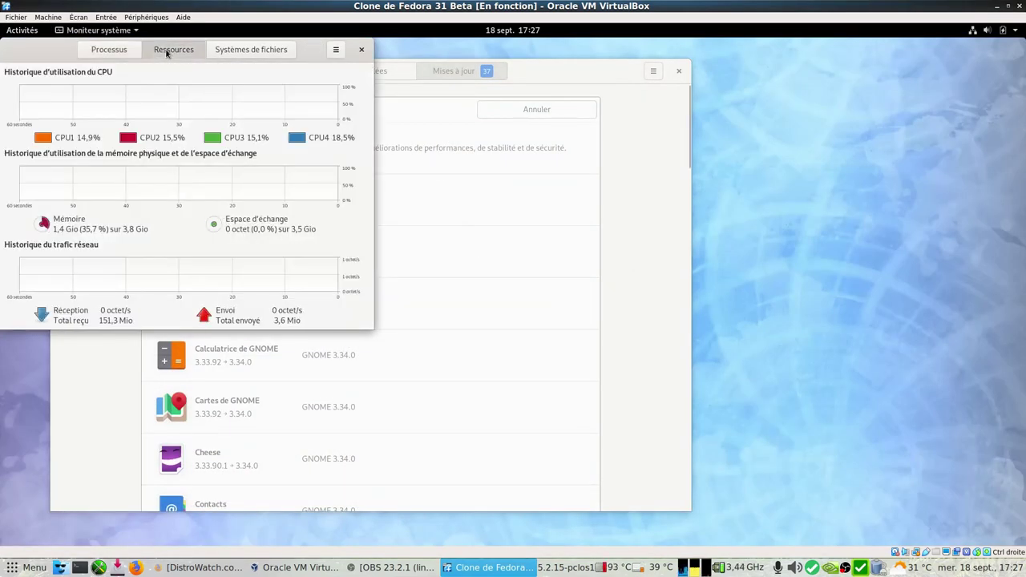
left_click(362, 50)
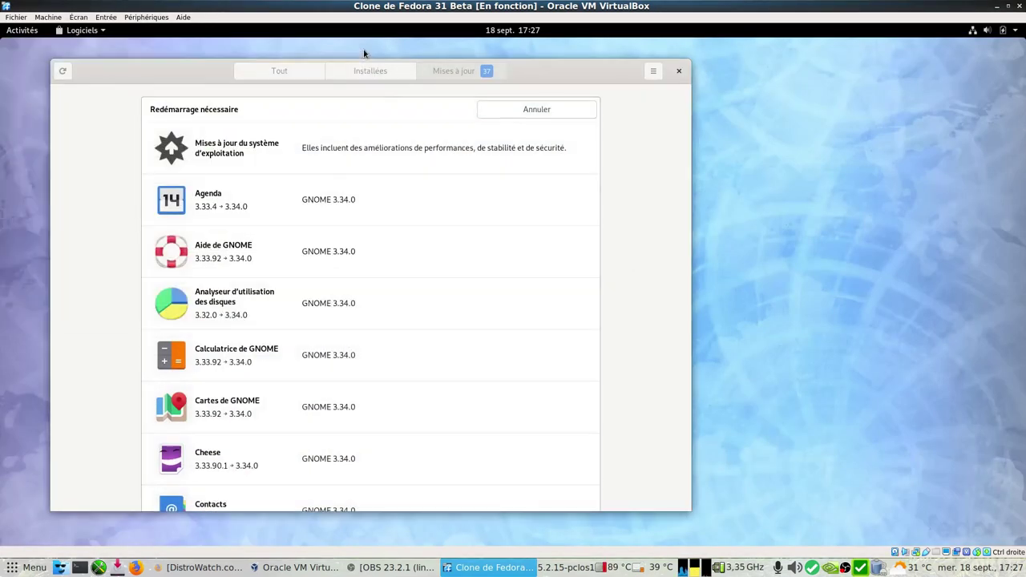
Open Caractères from the Utilitaires folder, browse its animal, food, travel and symbol categories, and close it
key("super")
left_click(25, 397)
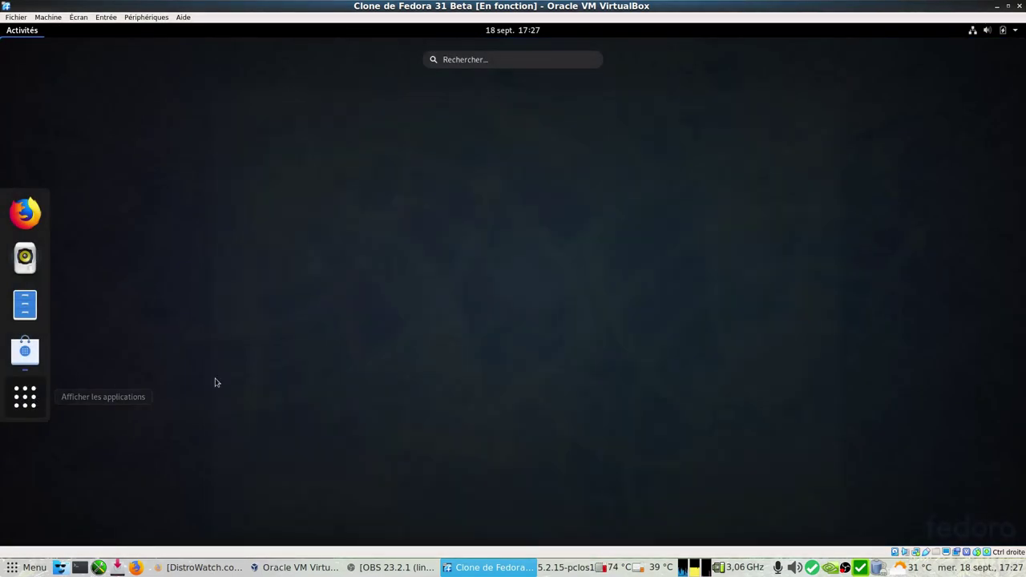
left_click(359, 434)
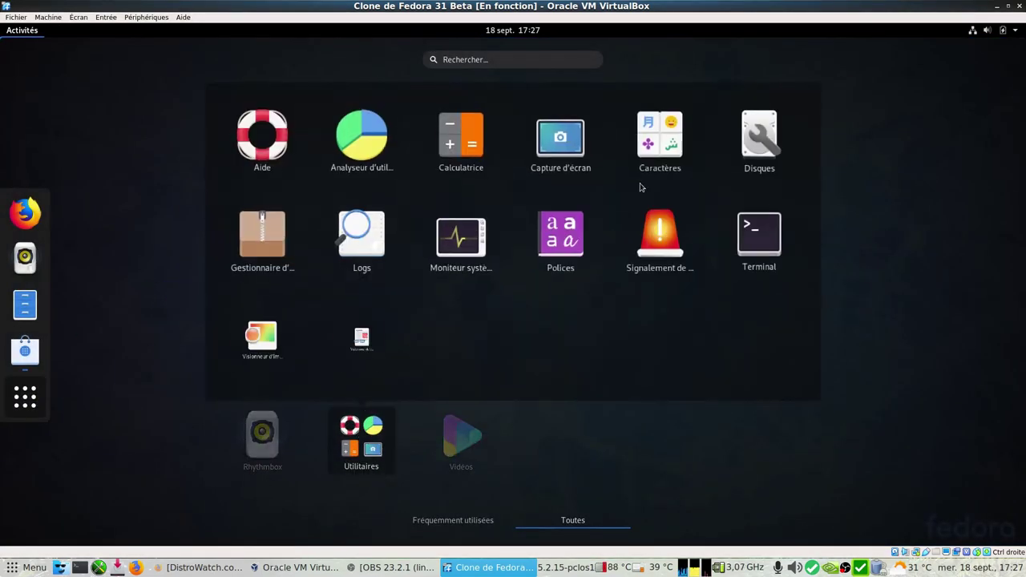
left_click(654, 149)
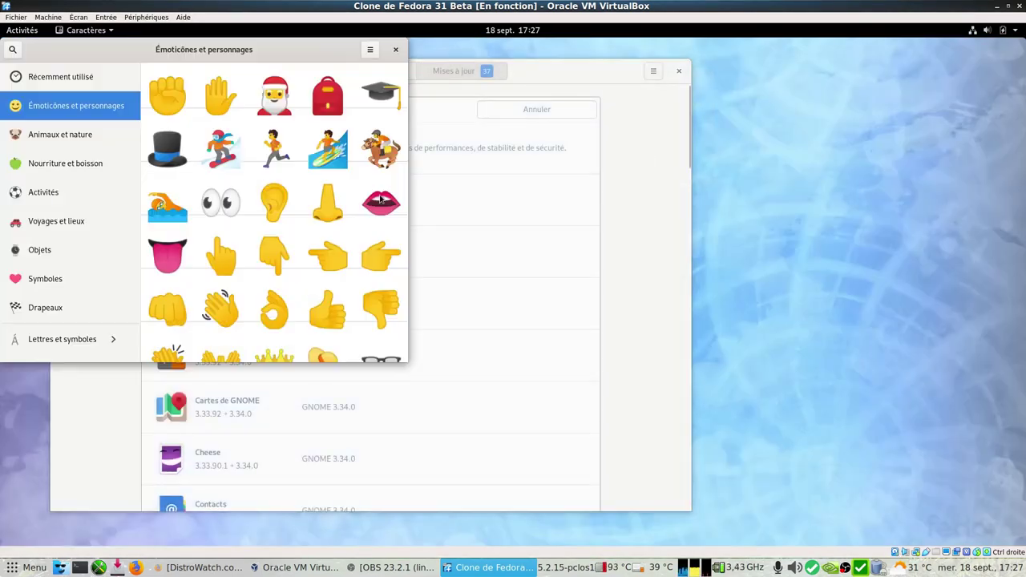
left_click(64, 136)
left_click(52, 165)
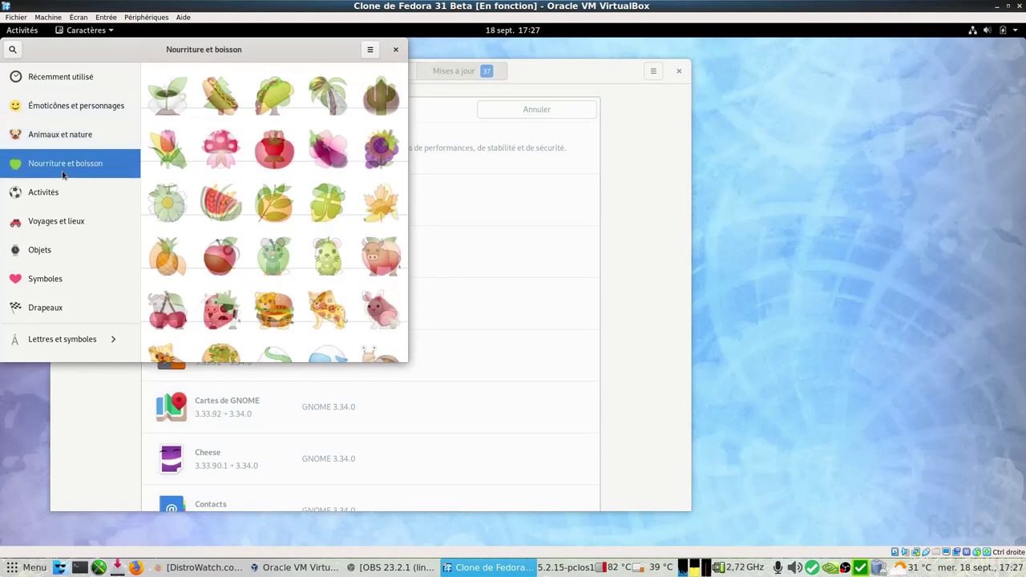
left_click(34, 215)
left_click(41, 277)
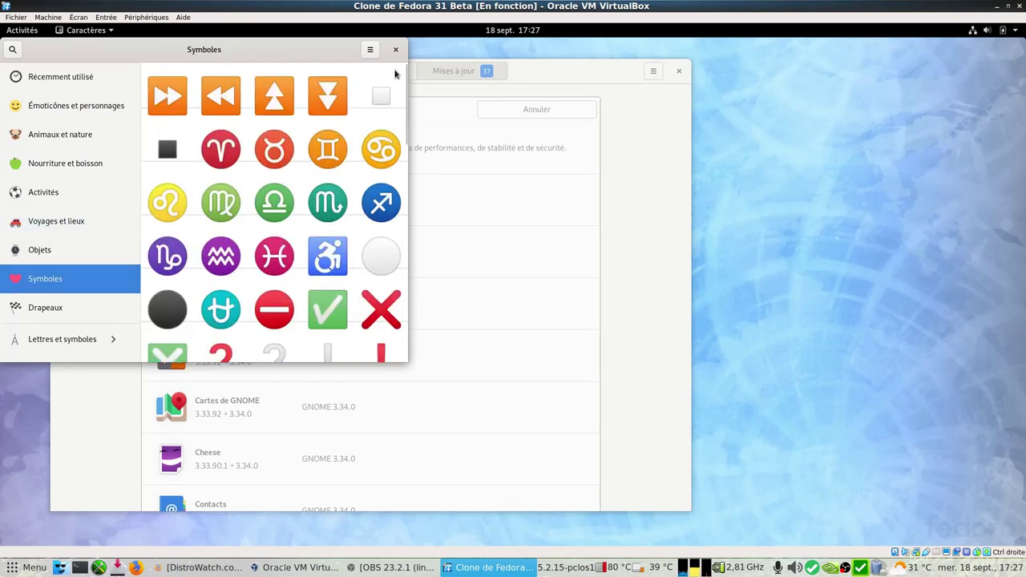
left_click(396, 50)
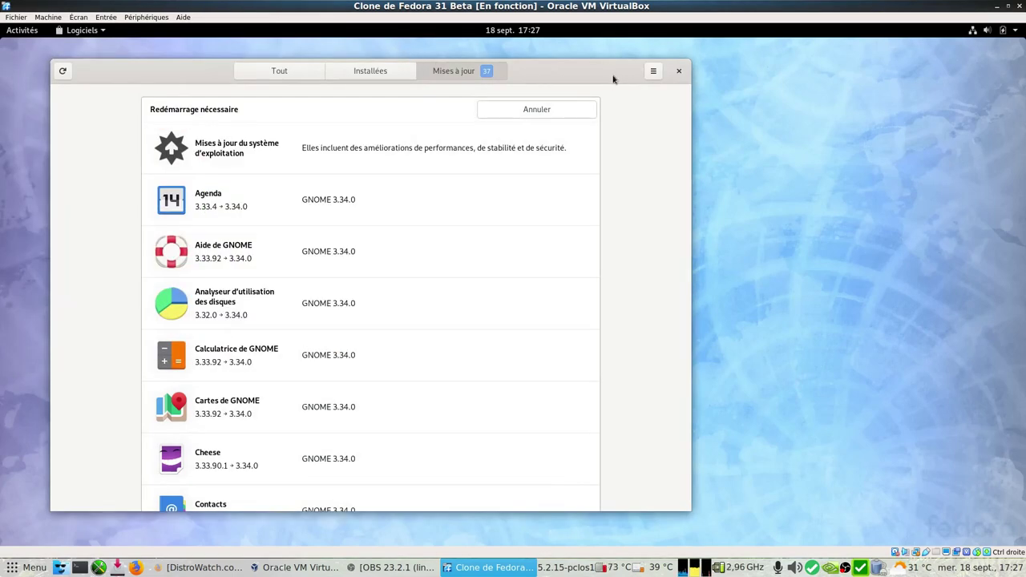
Move the Logiciels window toward the middle of the desktop and examine the full list of pending updates
left_click_drag(614, 79, 709, 60)
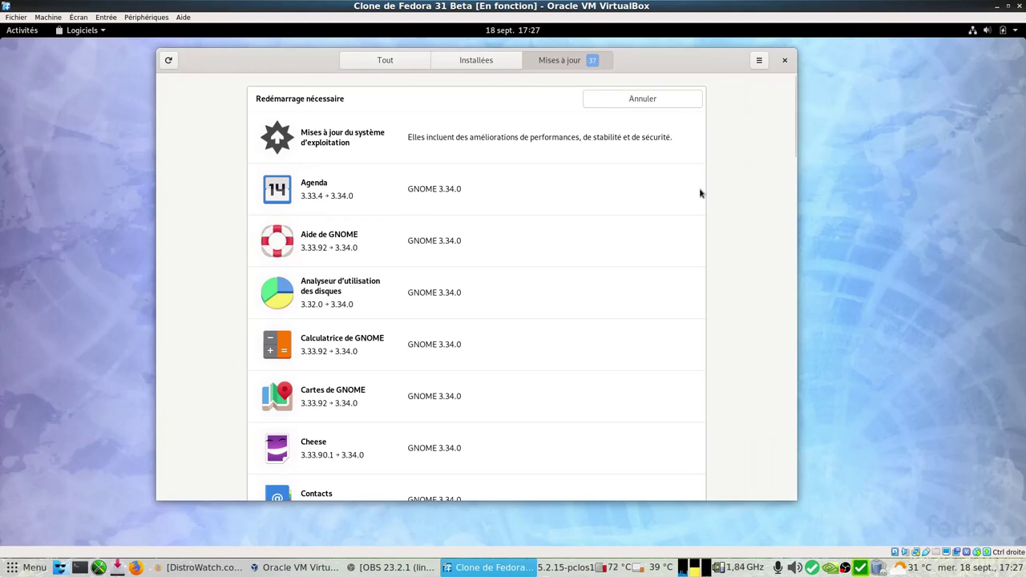
scroll(700, 193, "down", 15)
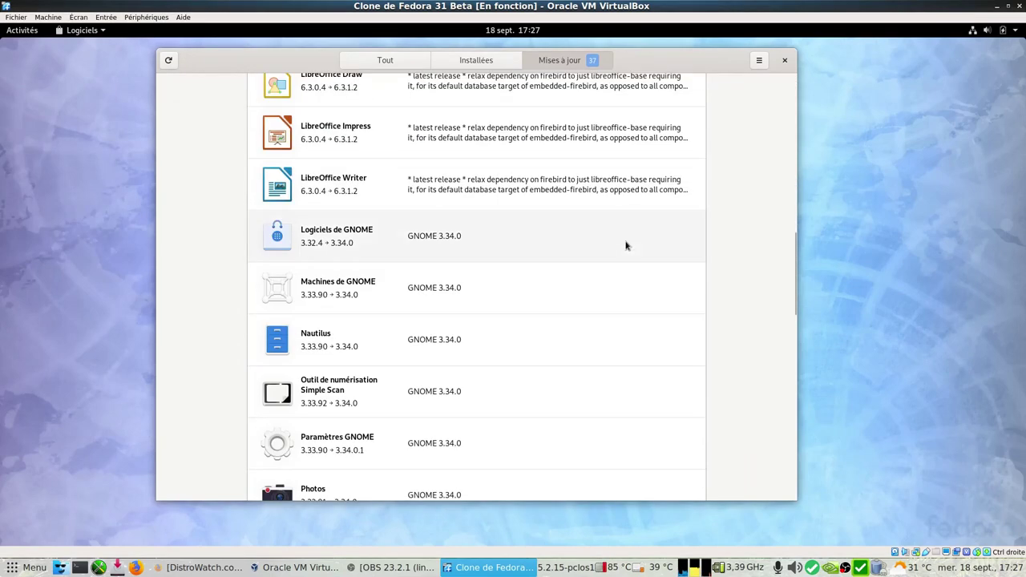
scroll(627, 246, "up", 6)
scroll(627, 246, "up", 10)
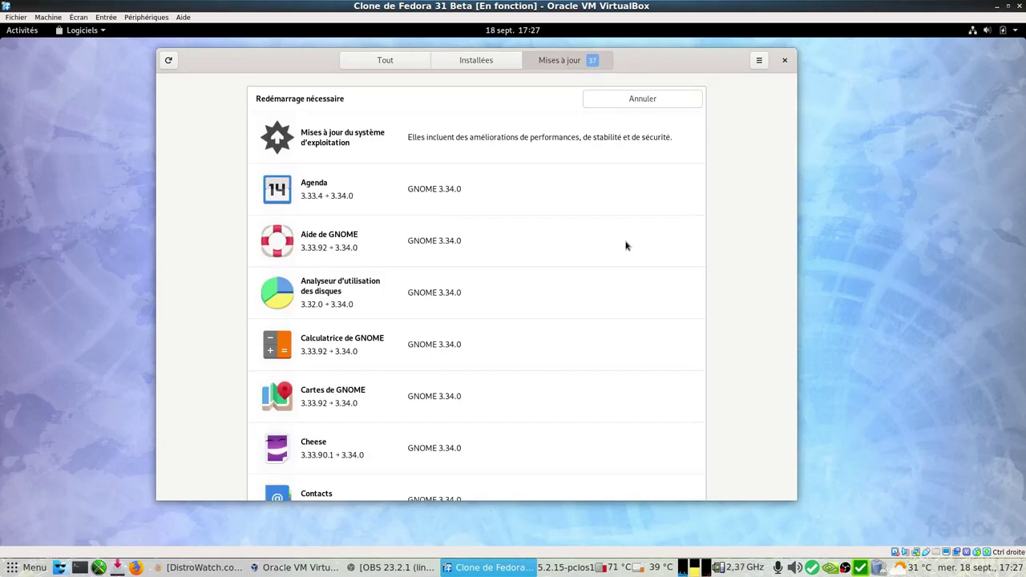
scroll(627, 246, "down", 20)
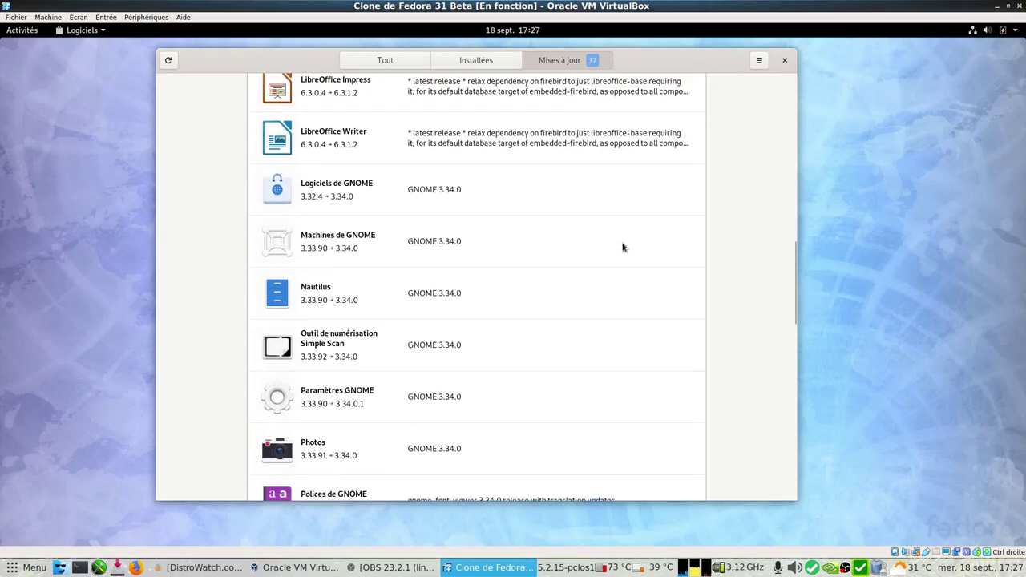
scroll(609, 265, "down", 8)
scroll(586, 257, "up", 16)
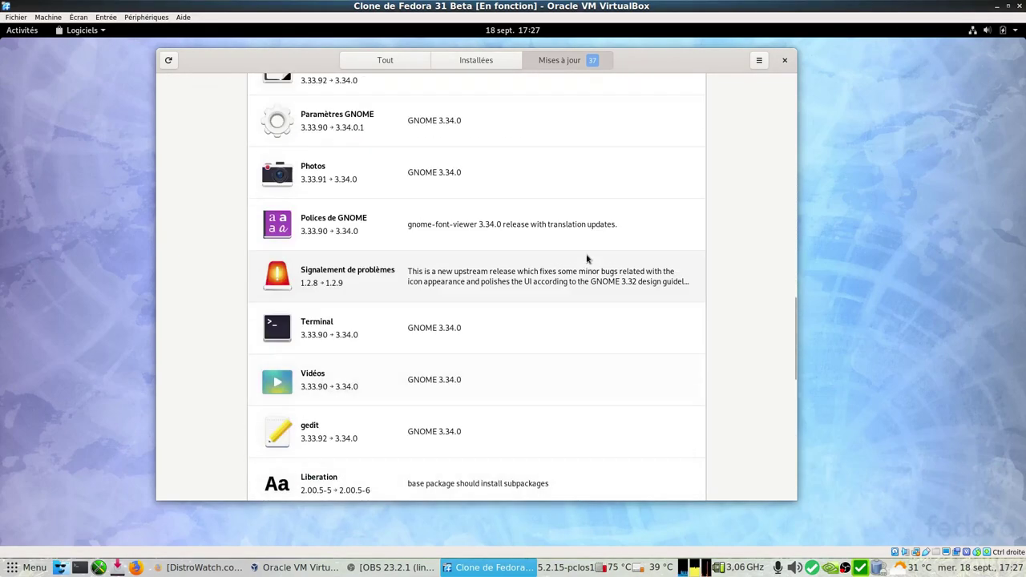
scroll(559, 234, "up", 8)
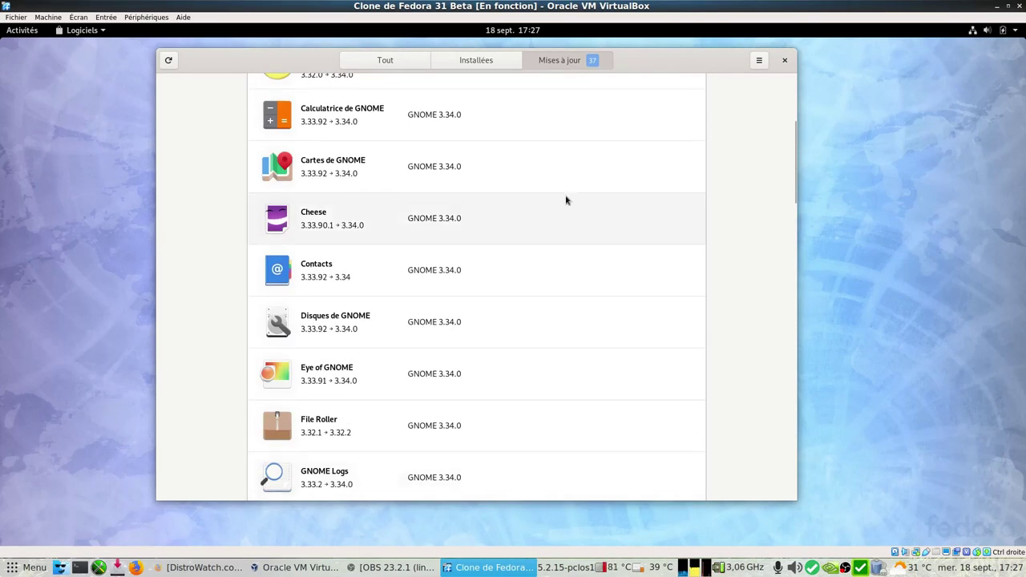
scroll(566, 200, "up", 5)
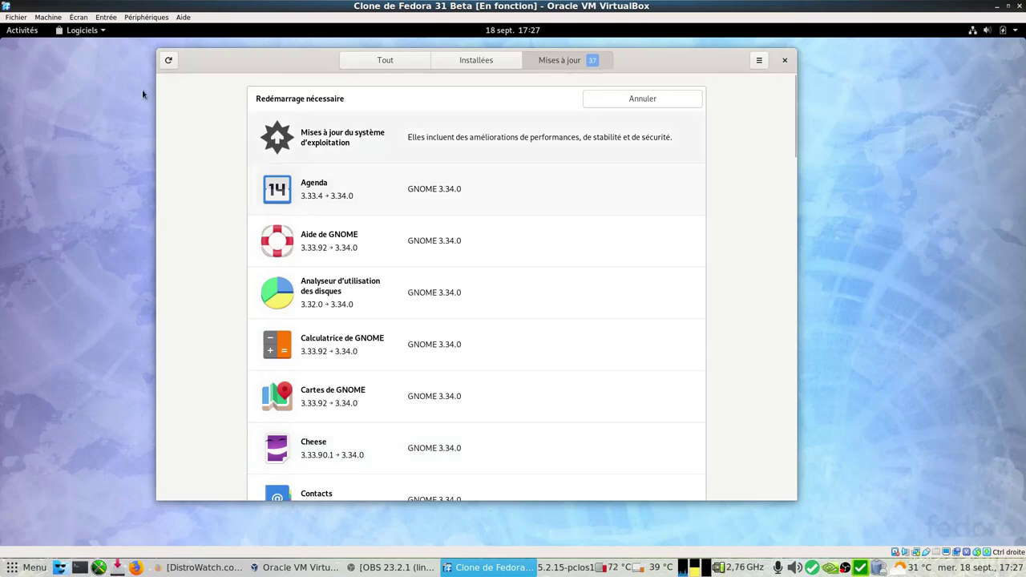
Open Fichiers from the full application list, view its À propos information and move the window away from the screen corner
left_click(22, 31)
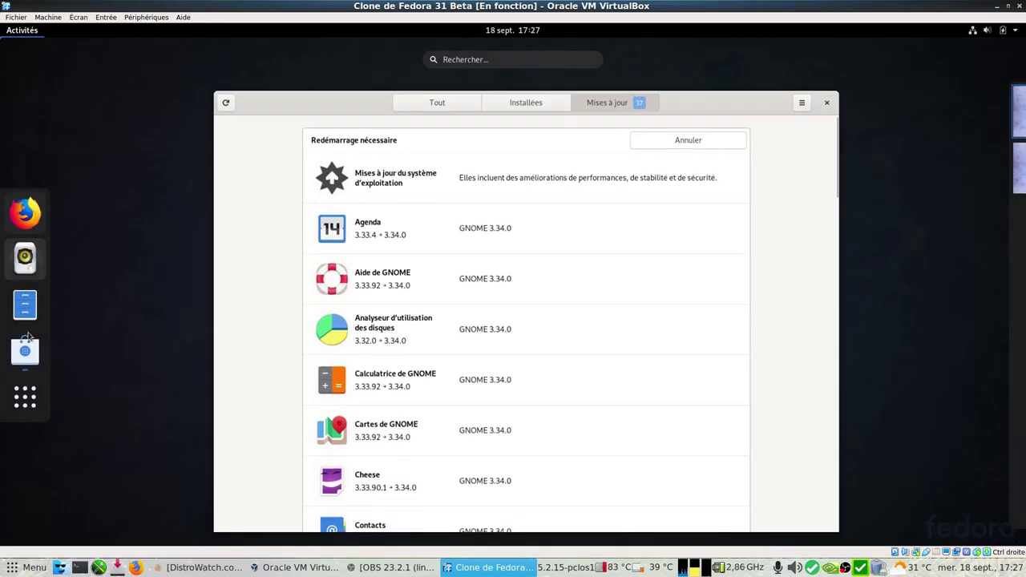
left_click(25, 397)
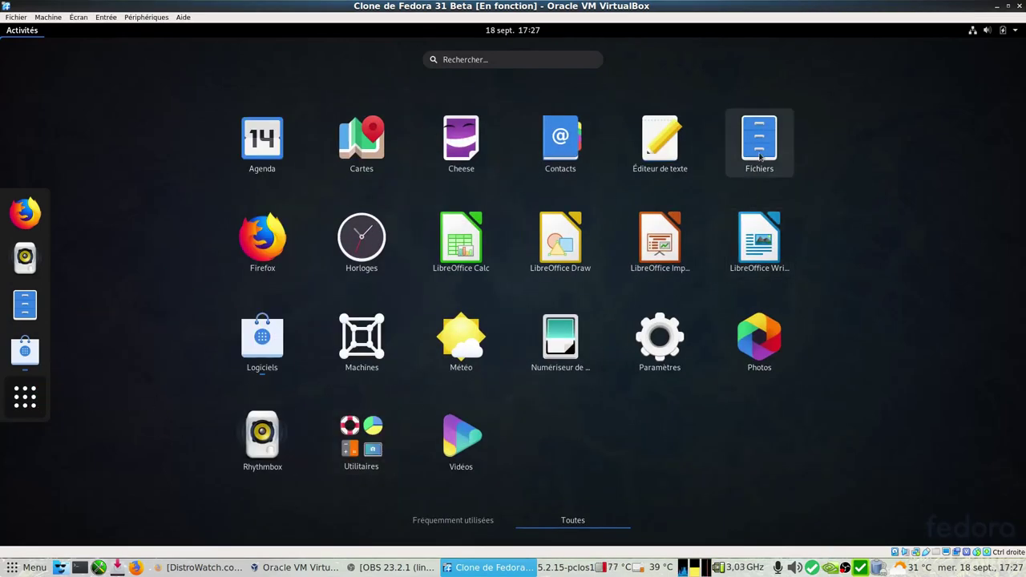
left_click(759, 143)
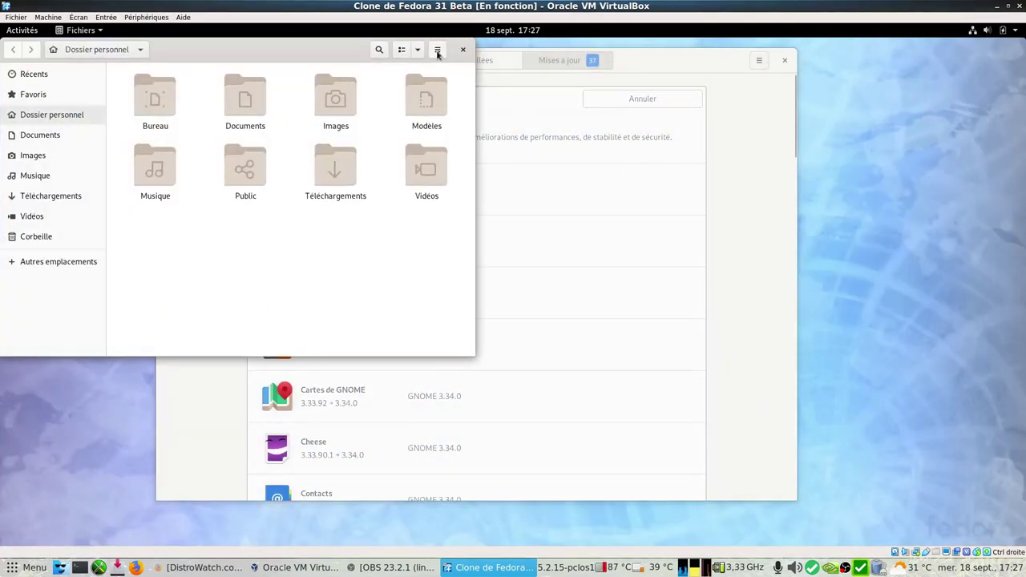
left_click(438, 52)
left_click(383, 244)
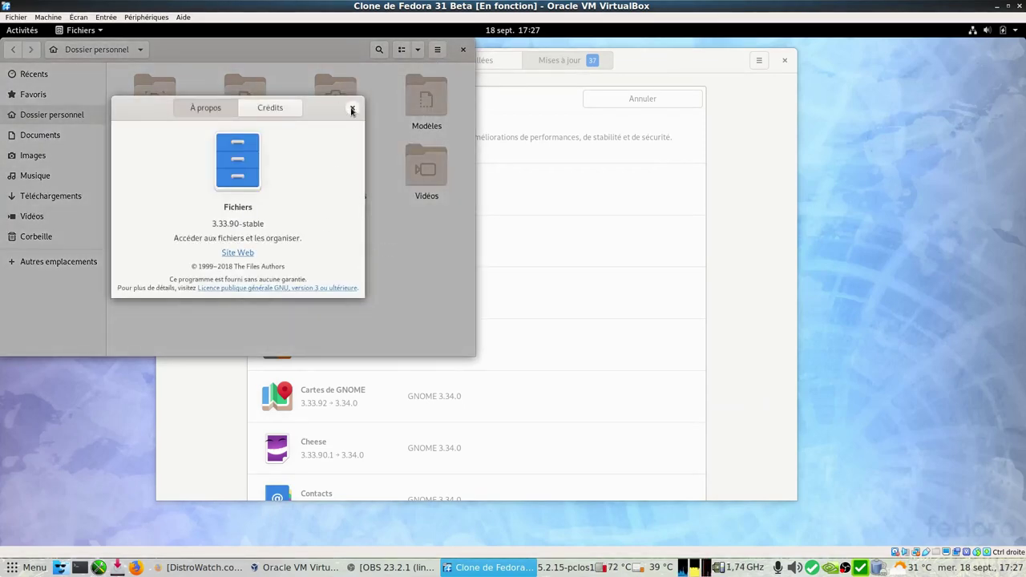
left_click_drag(352, 110, 400, 168)
left_click(402, 170)
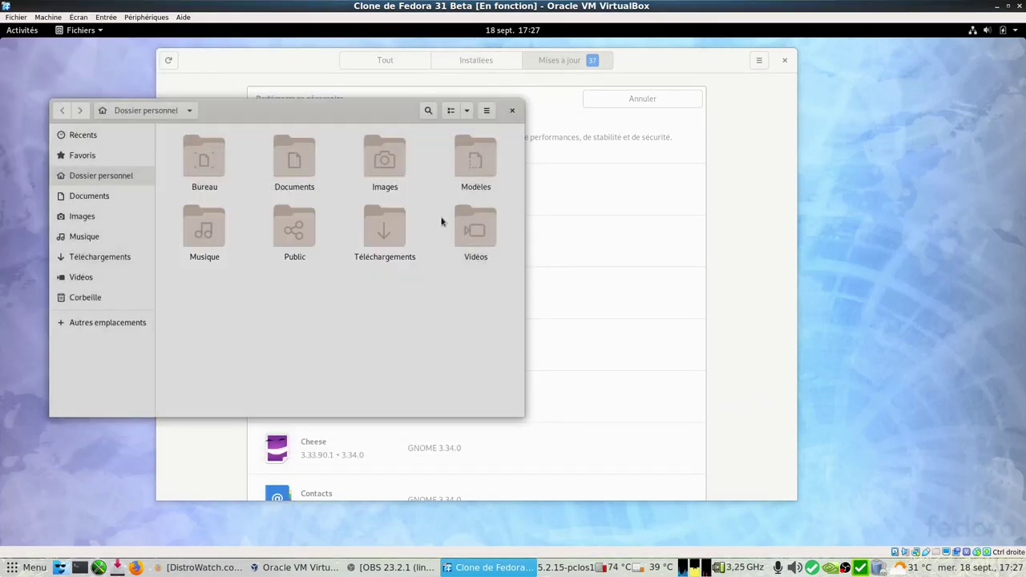
View the permissions of the Vidéos folder and the actions available for the Modèles folder, and close Fichiers
right_click(473, 231)
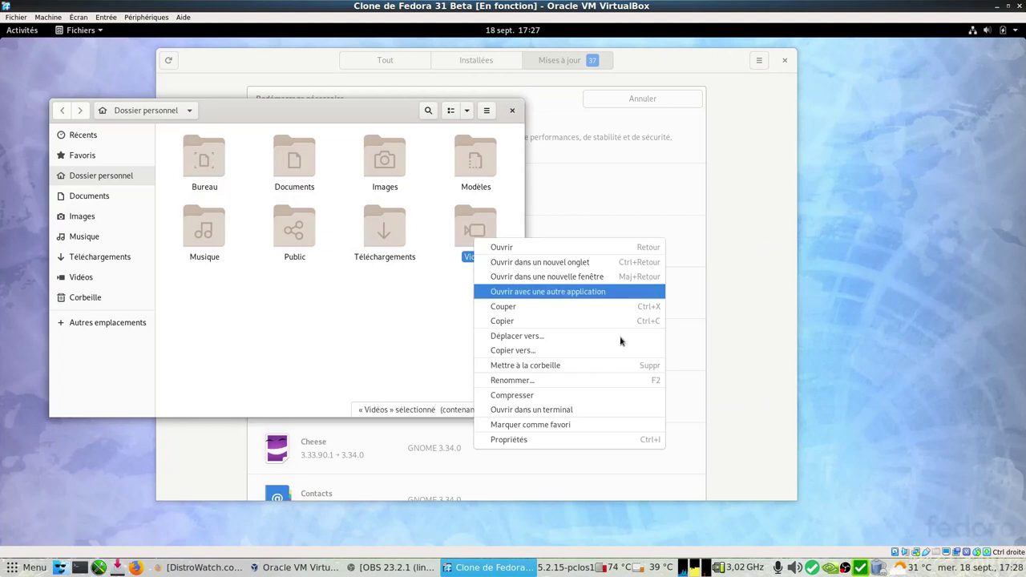
left_click(570, 440)
left_click(353, 160)
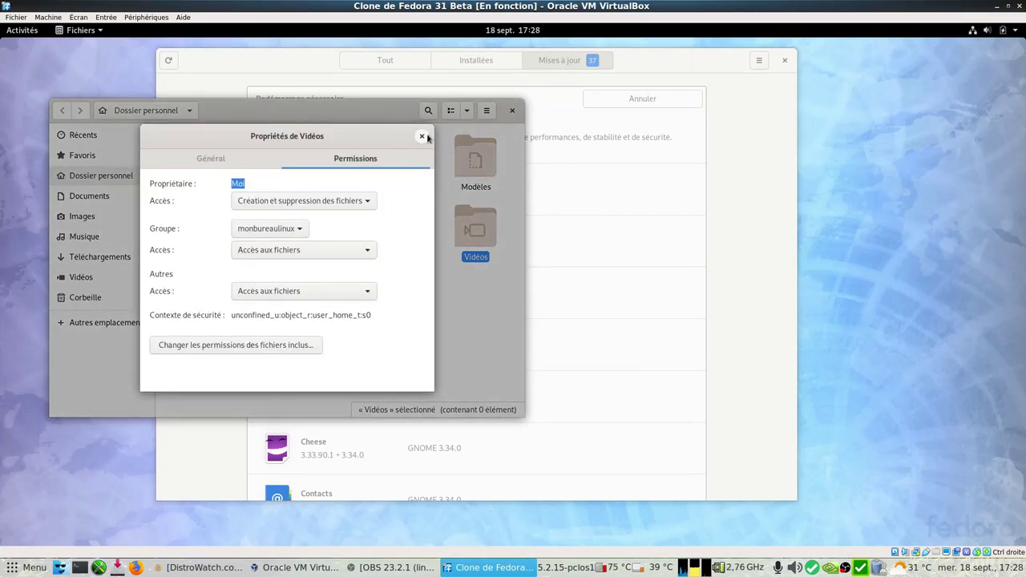
left_click(422, 136)
right_click(460, 162)
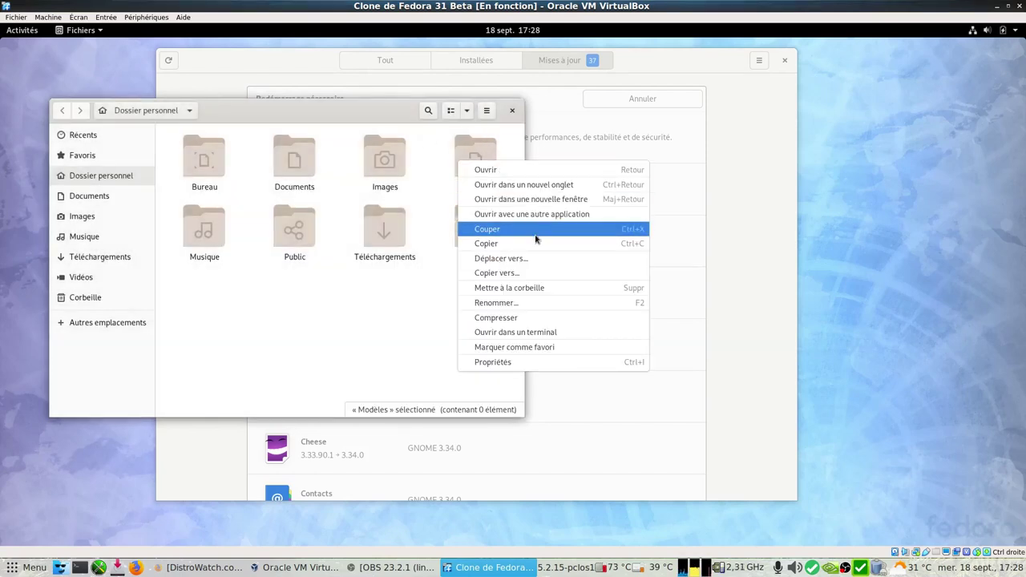
left_click(402, 384)
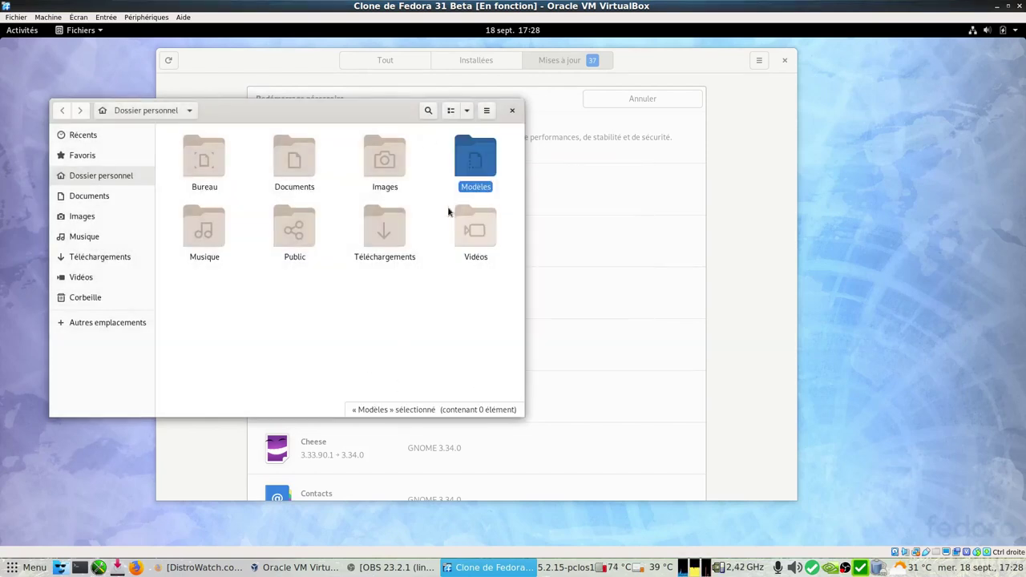
left_click(510, 113)
Open Machines from the full application list, view its start screen and close it
key("super")
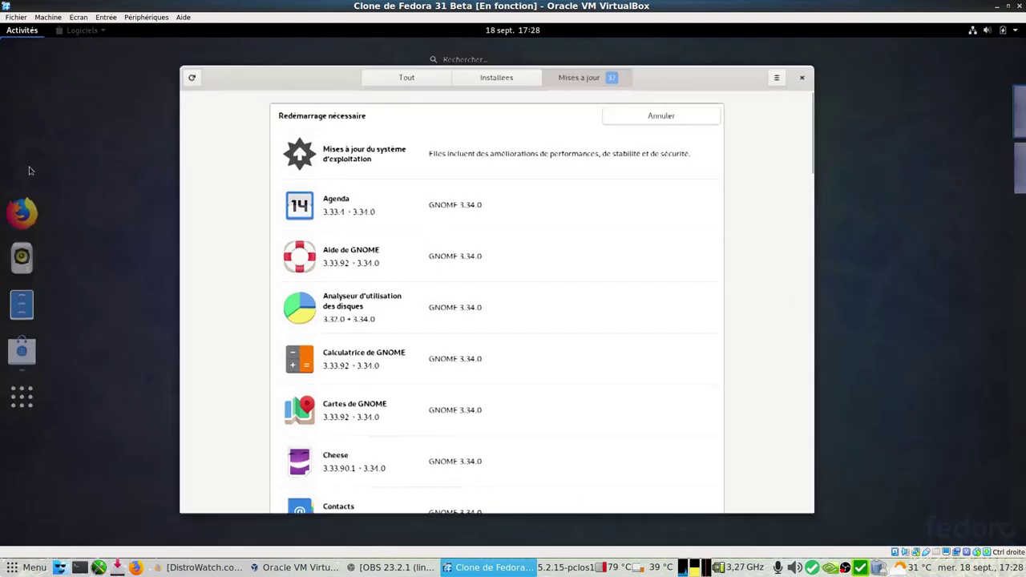
left_click(24, 397)
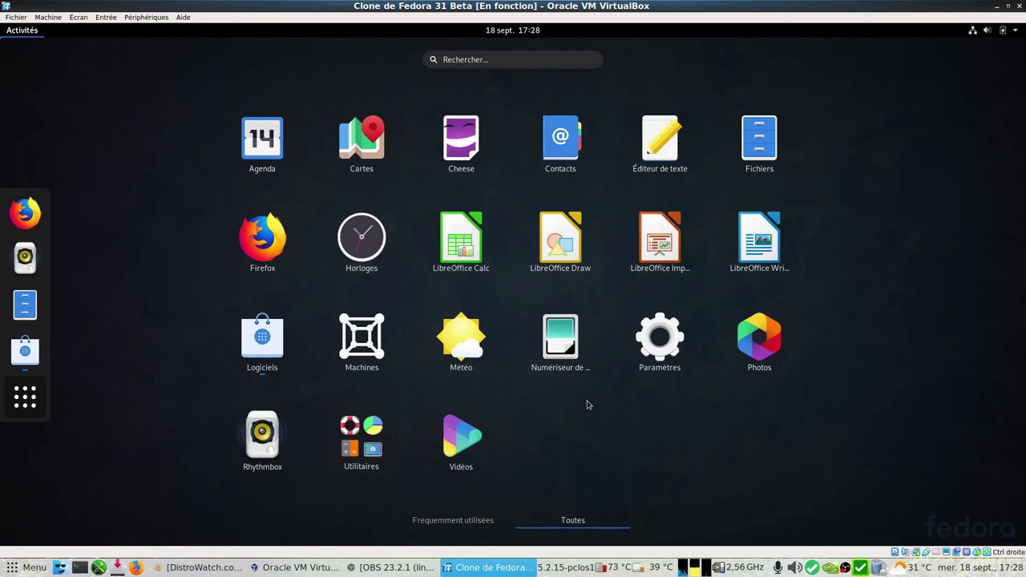
left_click(374, 345)
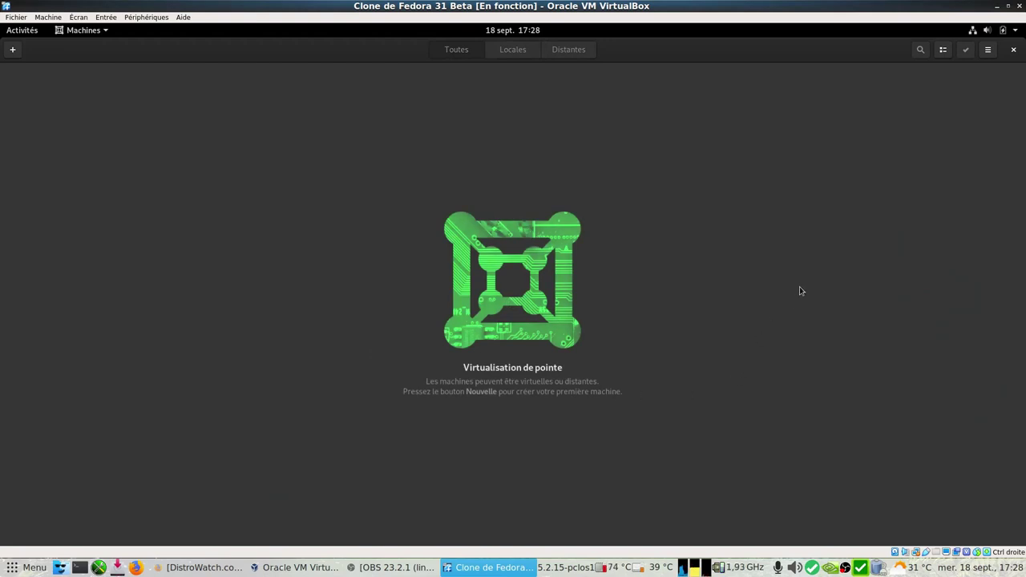
left_click(1014, 49)
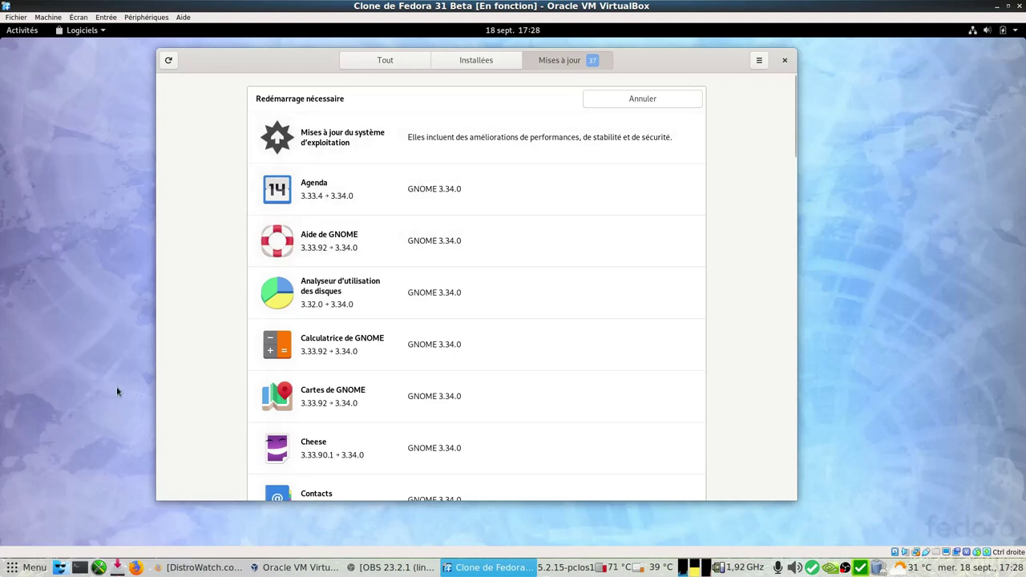
Open Vidéos from the full application list, view its Canaux section and close it
key("super")
left_click(31, 361)
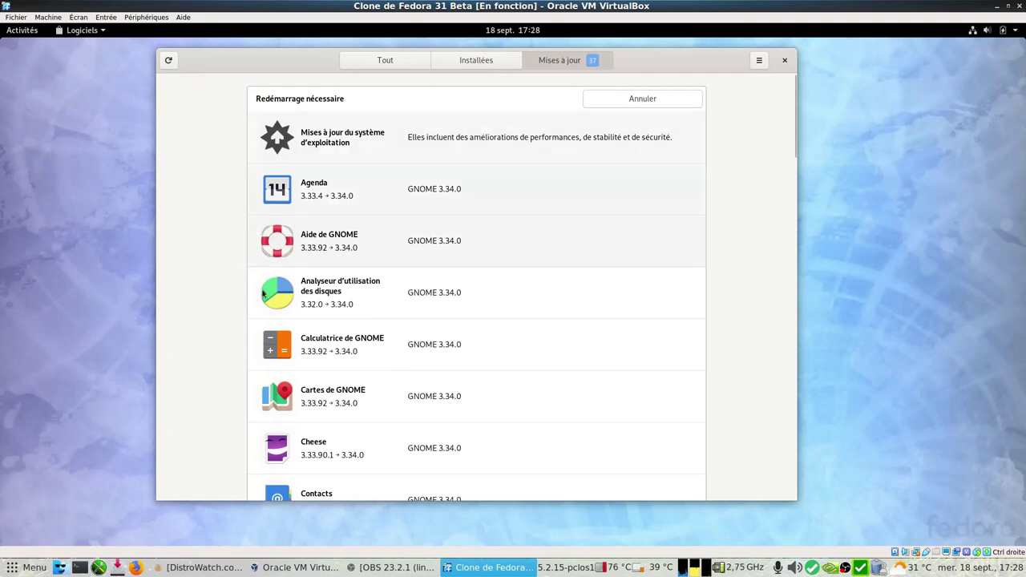
key("super")
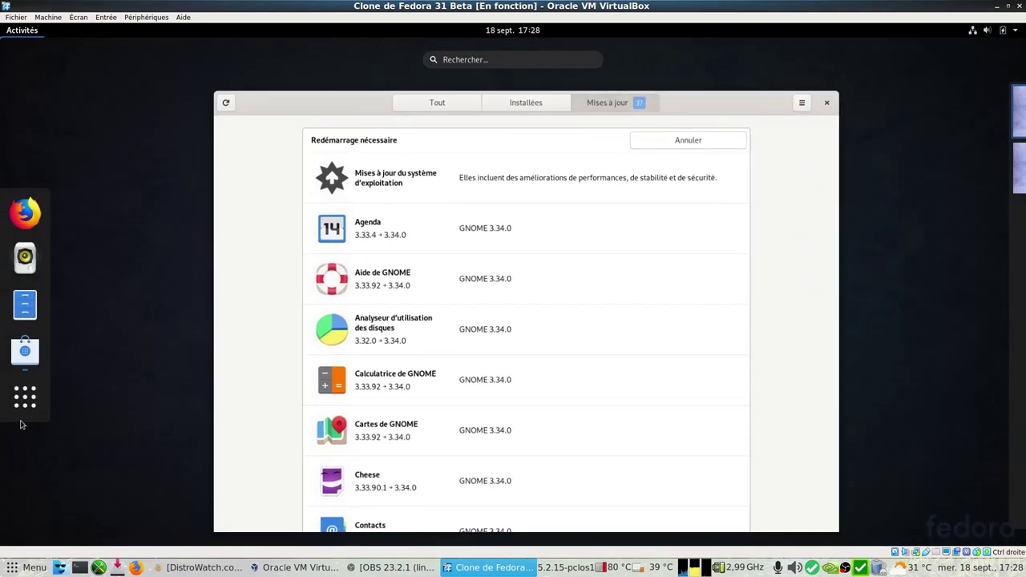
left_click(24, 405)
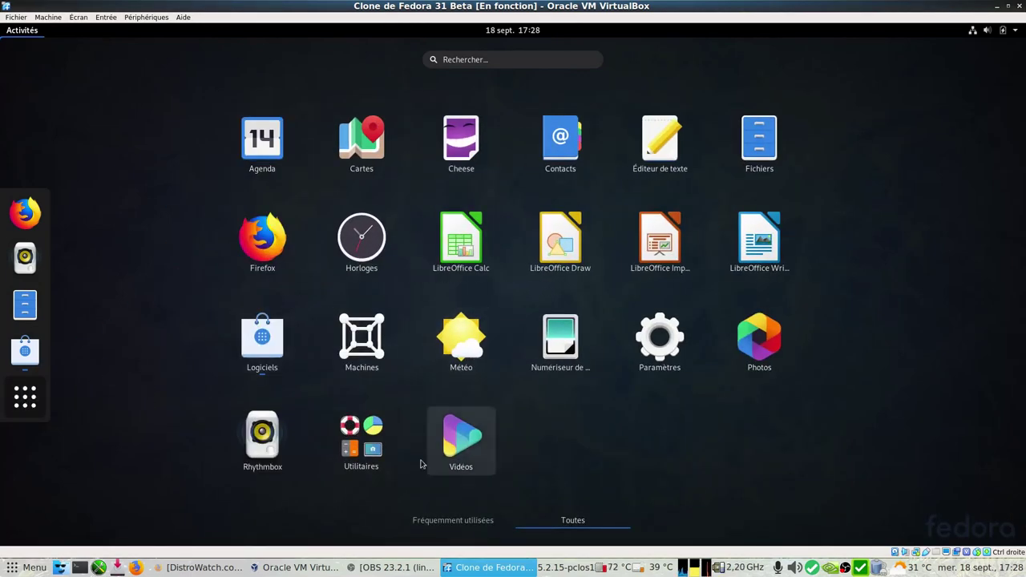
left_click(470, 456)
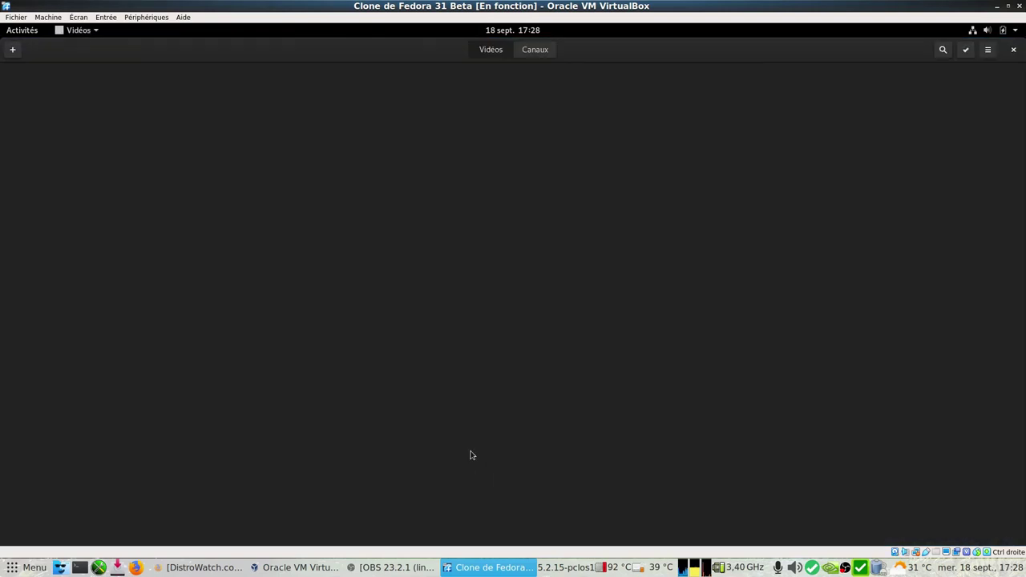
left_click(541, 53)
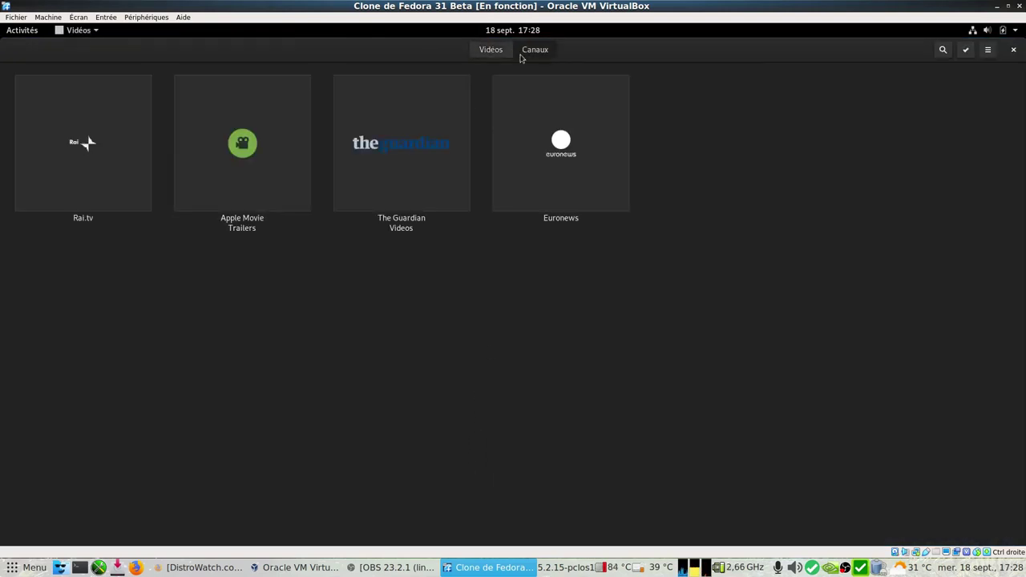
left_click(1018, 50)
Add LibreOffice Writer and Paramètres to the favourites from the full application list and return to the Logiciels window
key("super")
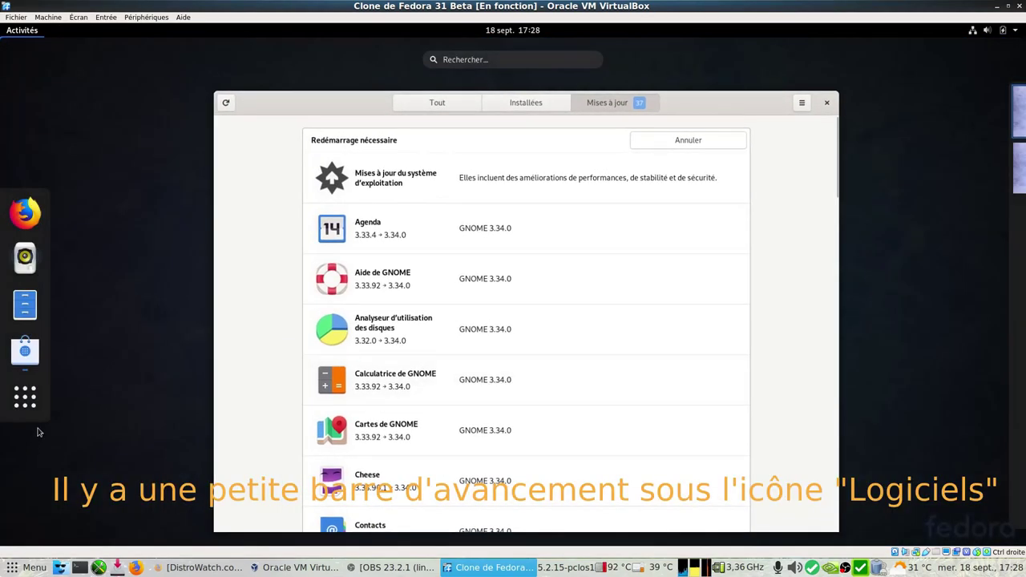
left_click(24, 401)
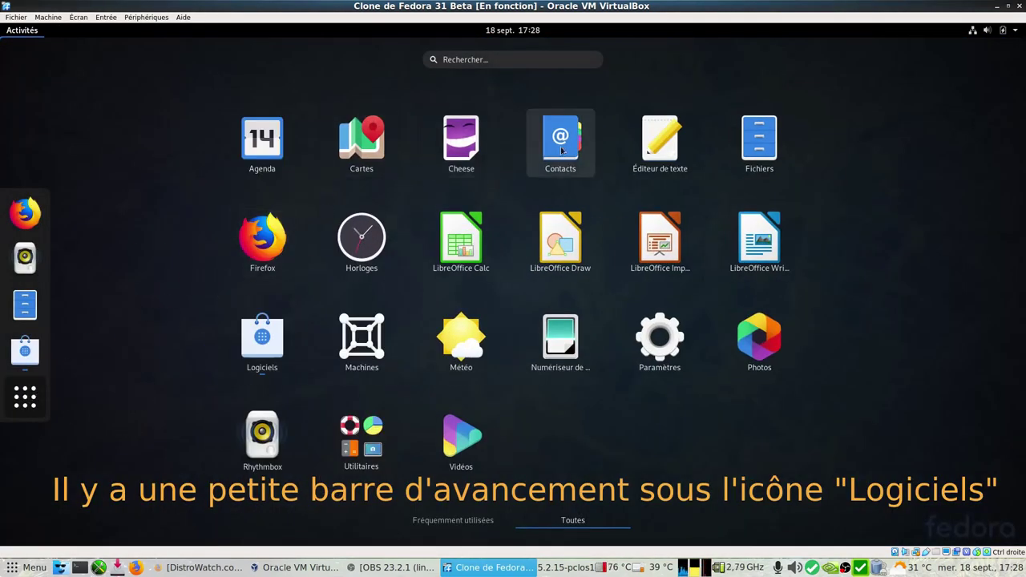
right_click(766, 247)
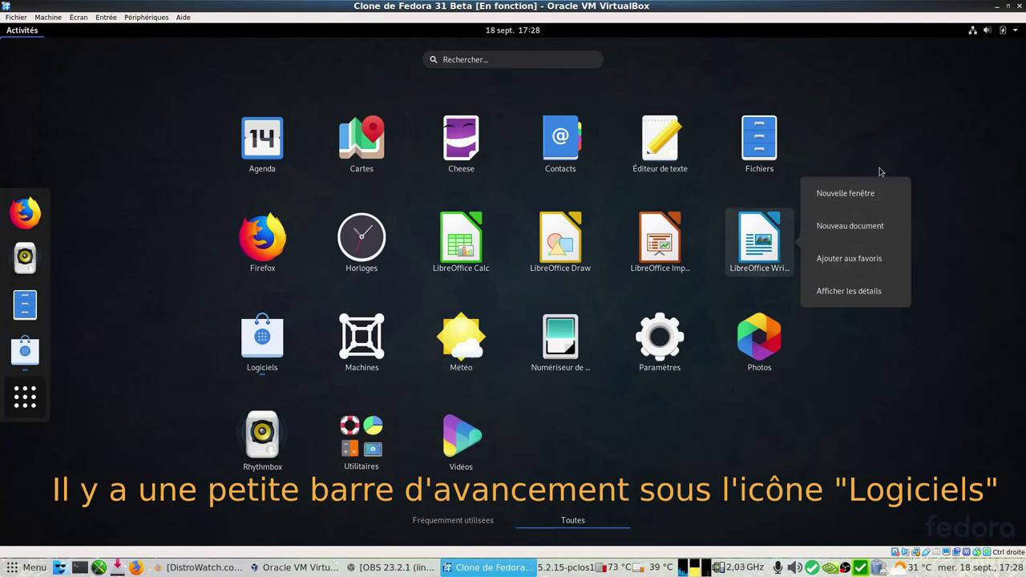
left_click(880, 263)
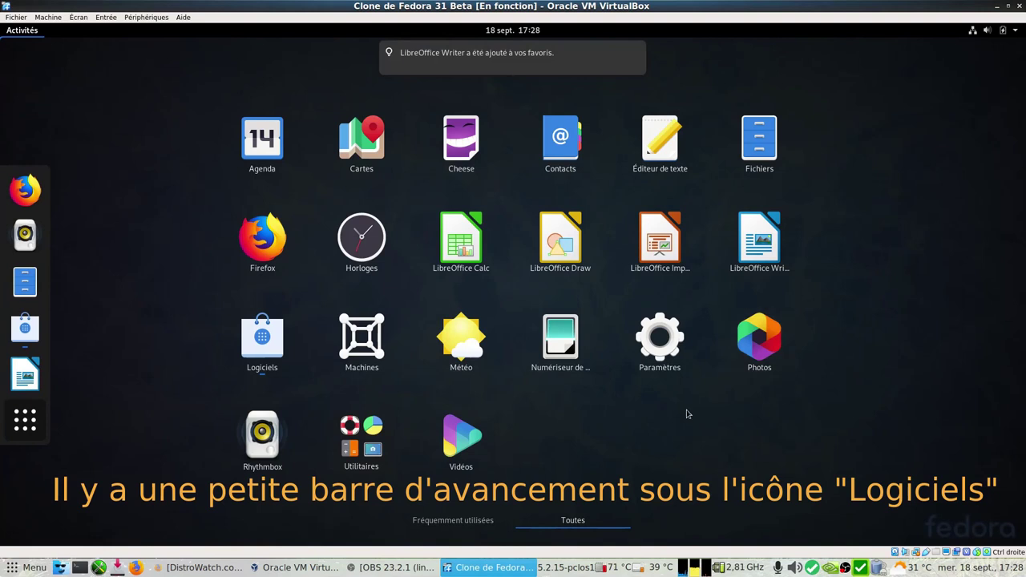
right_click(664, 343)
left_click(742, 347)
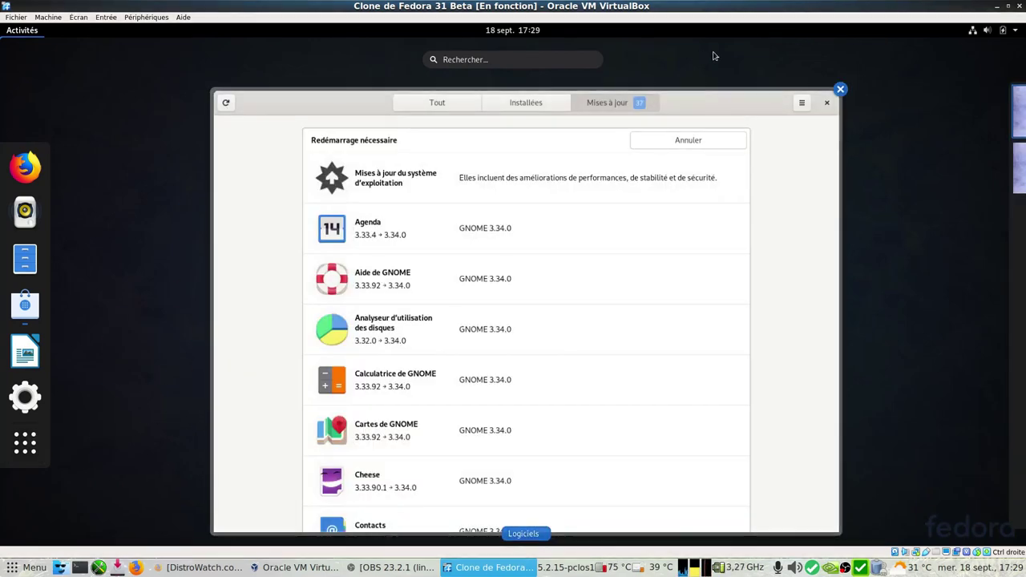
left_click(642, 257)
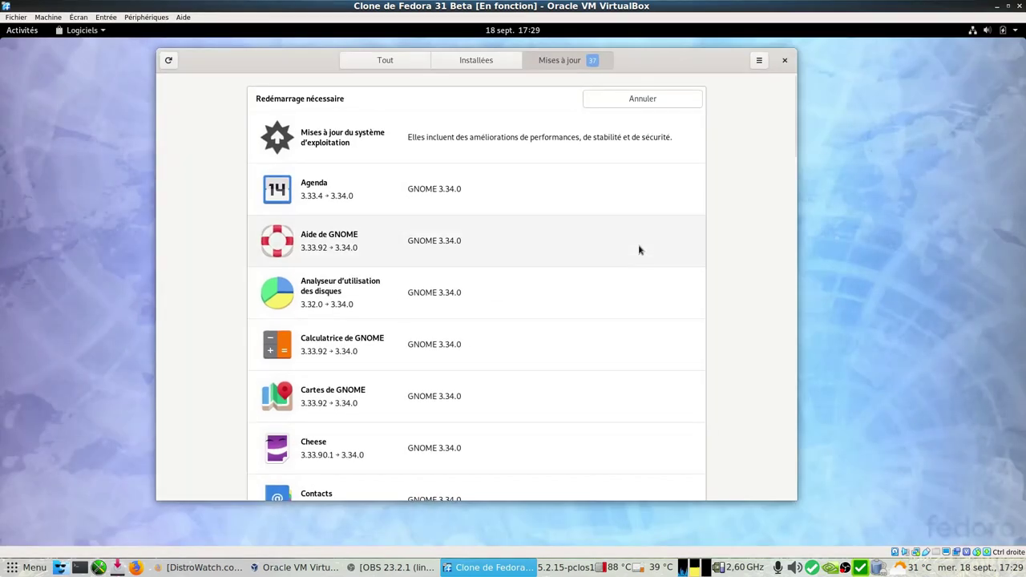
Check the notification and calendar display, look at the favourites in the activities overview, and return to the Logiciels window
left_click(512, 31)
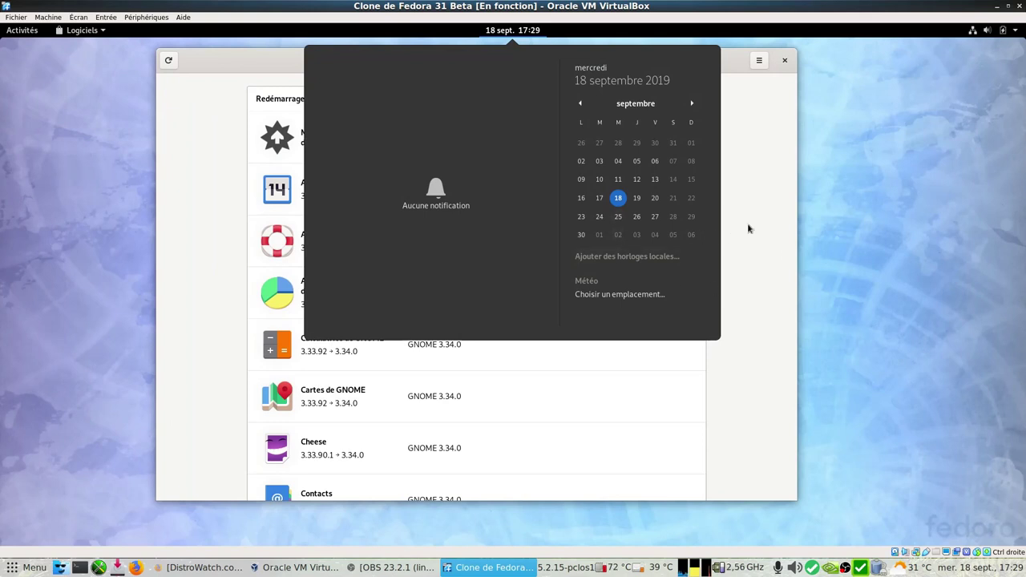
left_click(872, 185)
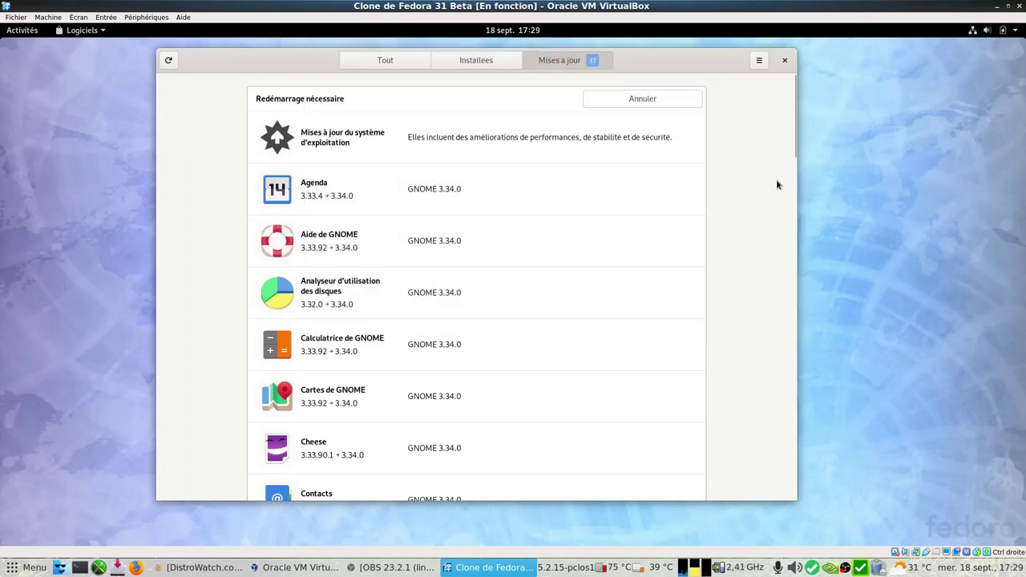
left_click(19, 32)
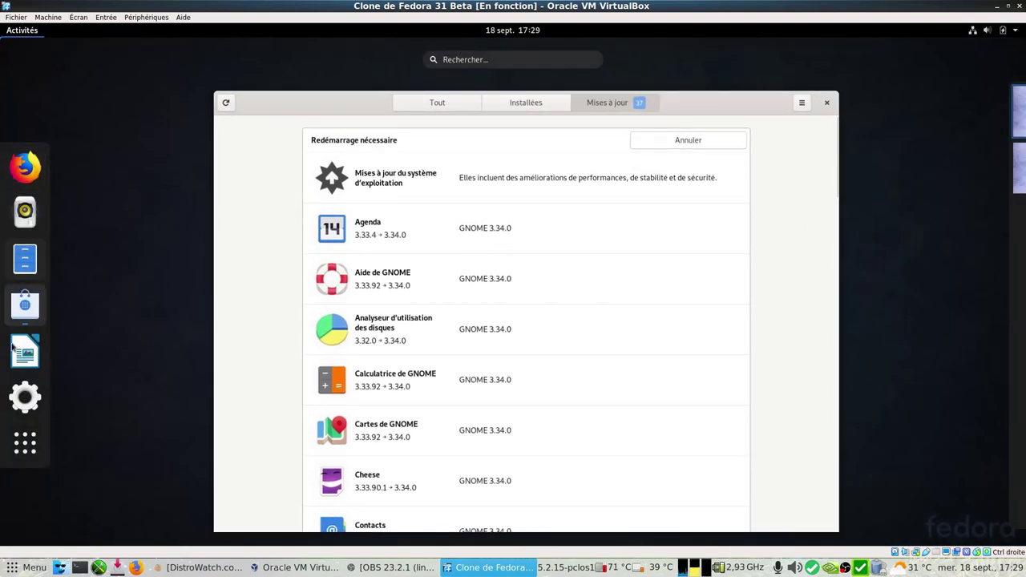
left_click(635, 356)
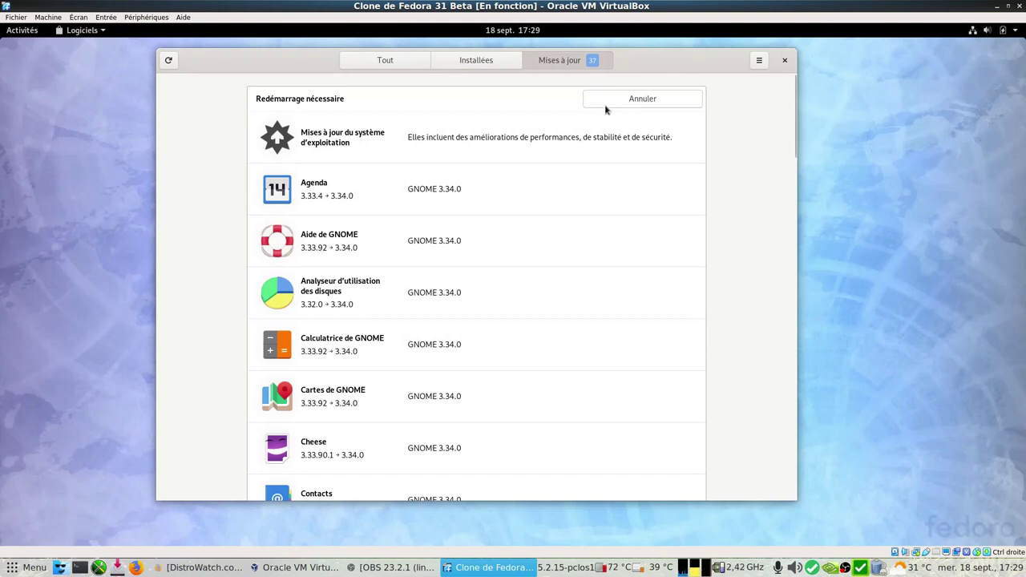
Cancel the download of the pending system updates and close Logiciels
left_click(651, 100)
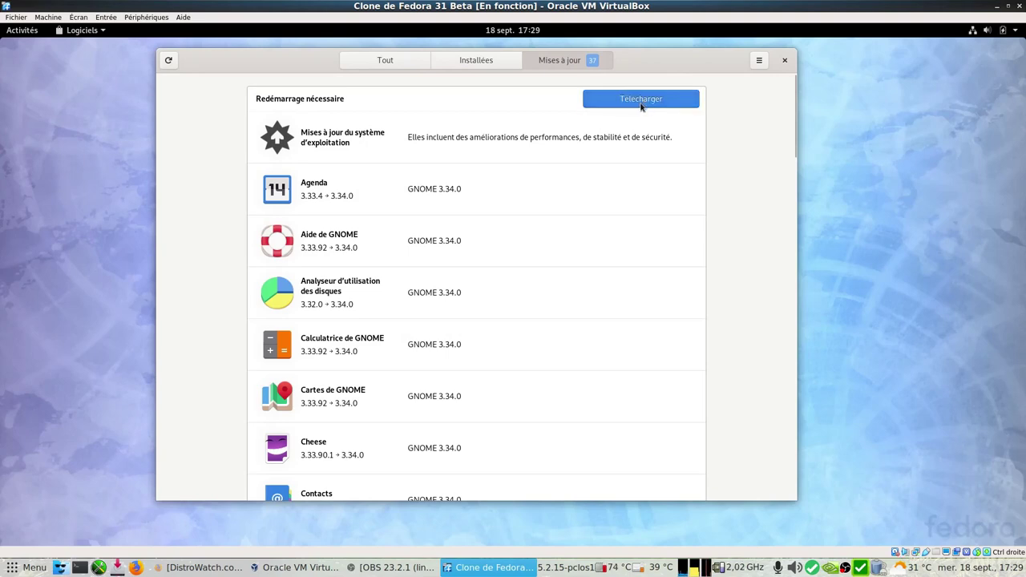
left_click(786, 61)
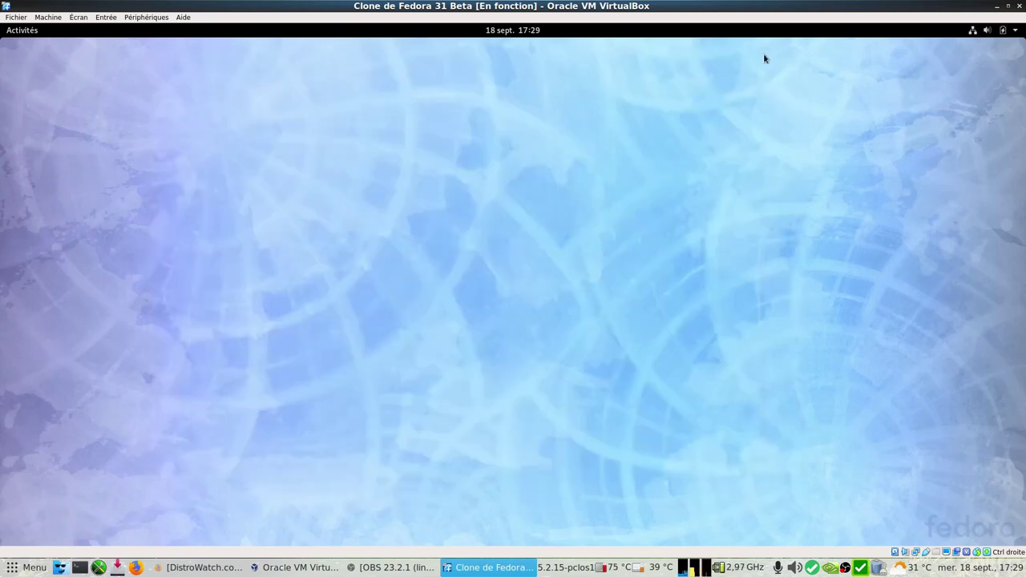
Reopen Logiciels from the activities overview, dismissing its welcome message, and enable the third-party software repositories
left_click(24, 32)
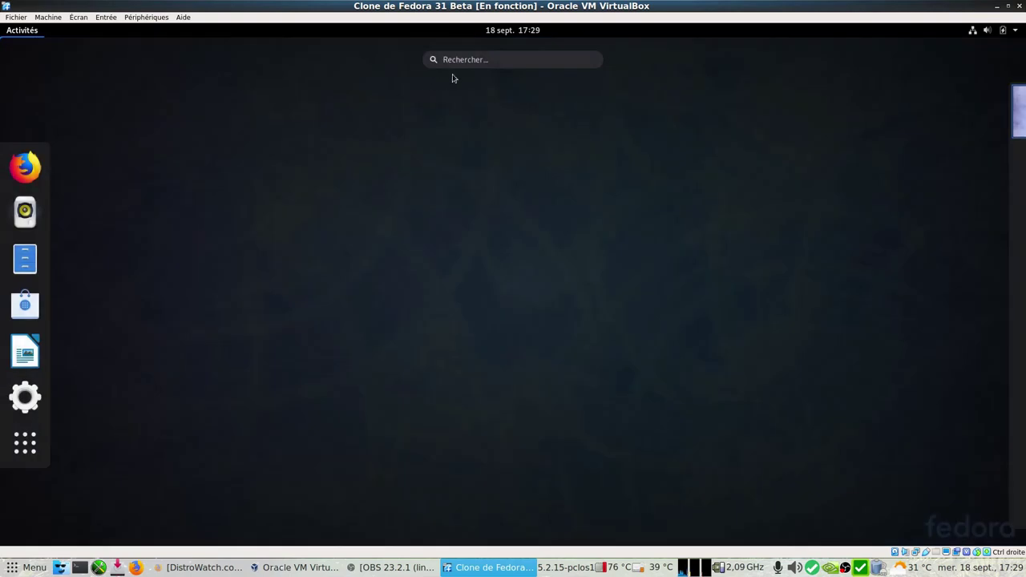
type("t")
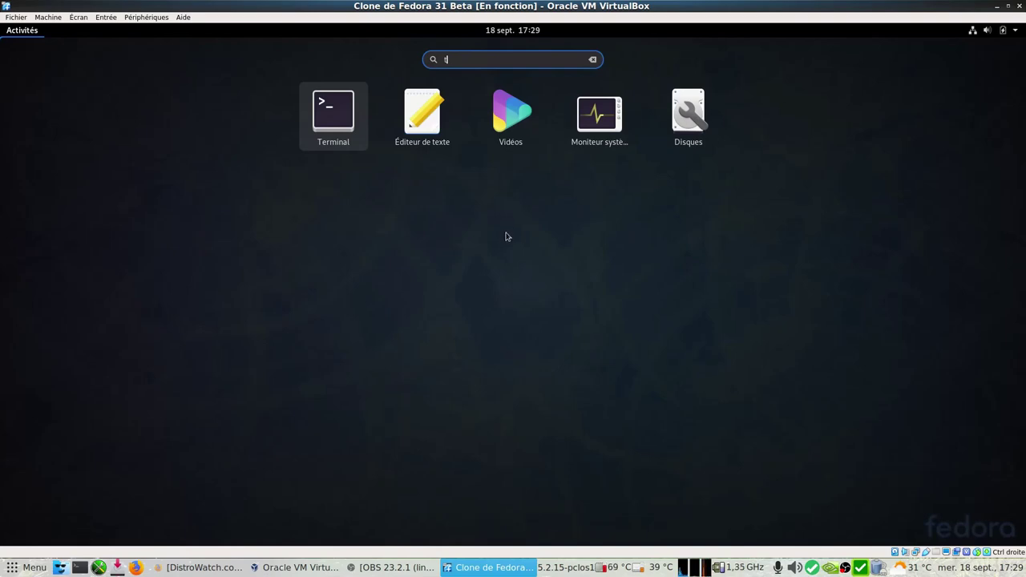
key("BackSpace")
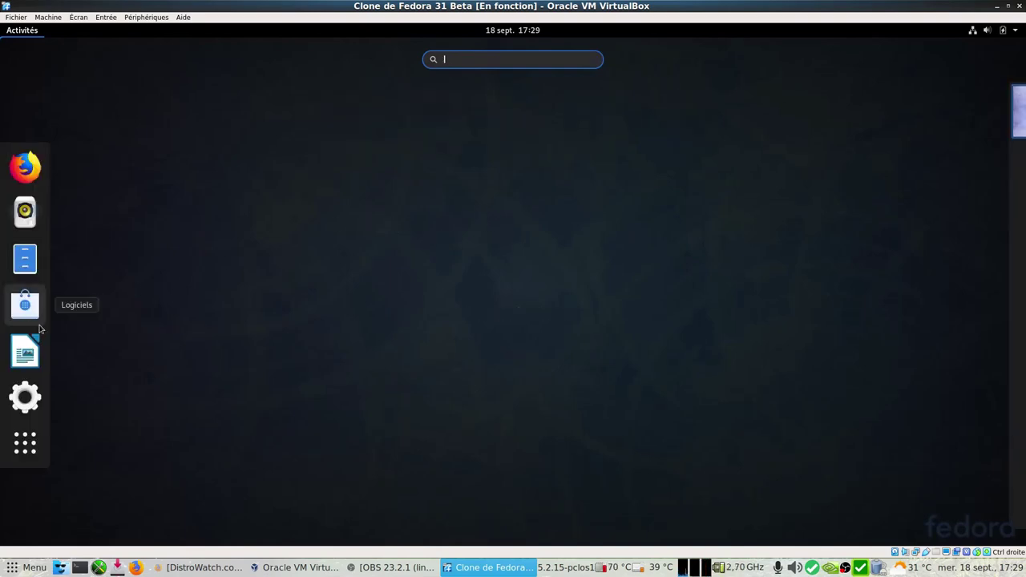
left_click(25, 303)
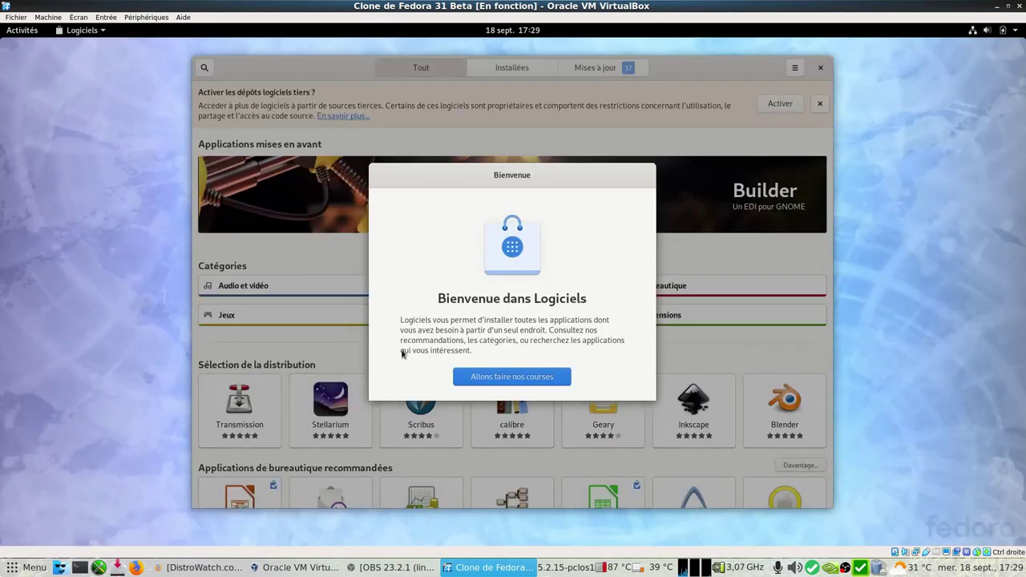
left_click(497, 380)
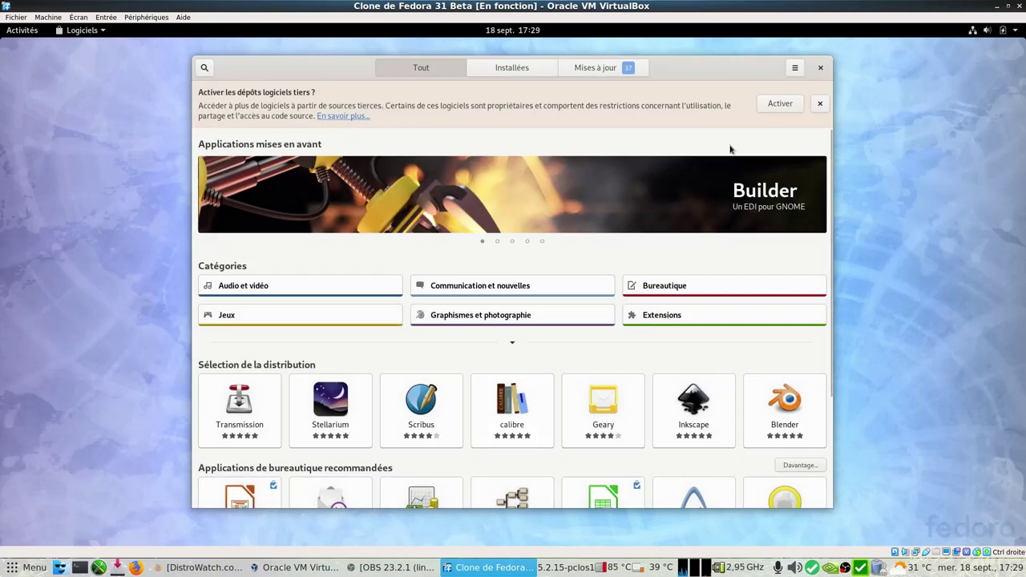
left_click(785, 105)
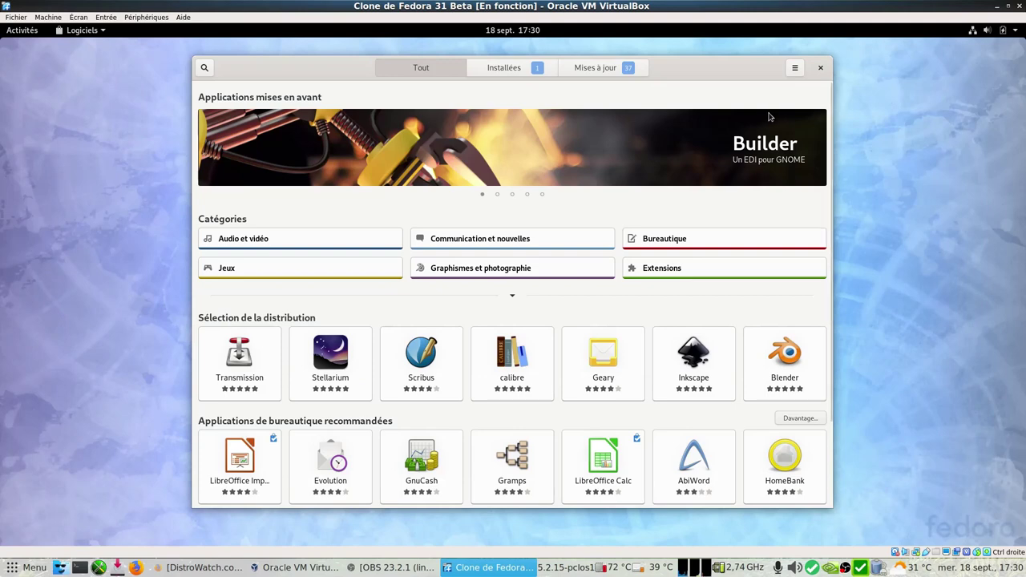
Activate the RPM Fusion for Fedora 31 - Nonfree - NVIDIA Driver repository in the software repositories, authenticating with the account password
left_click(796, 68)
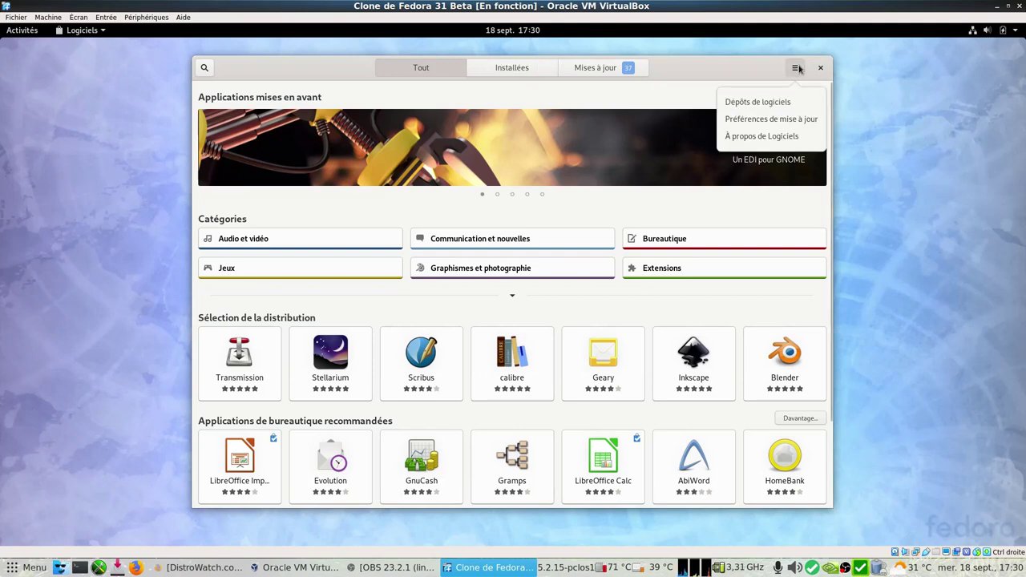
left_click(757, 102)
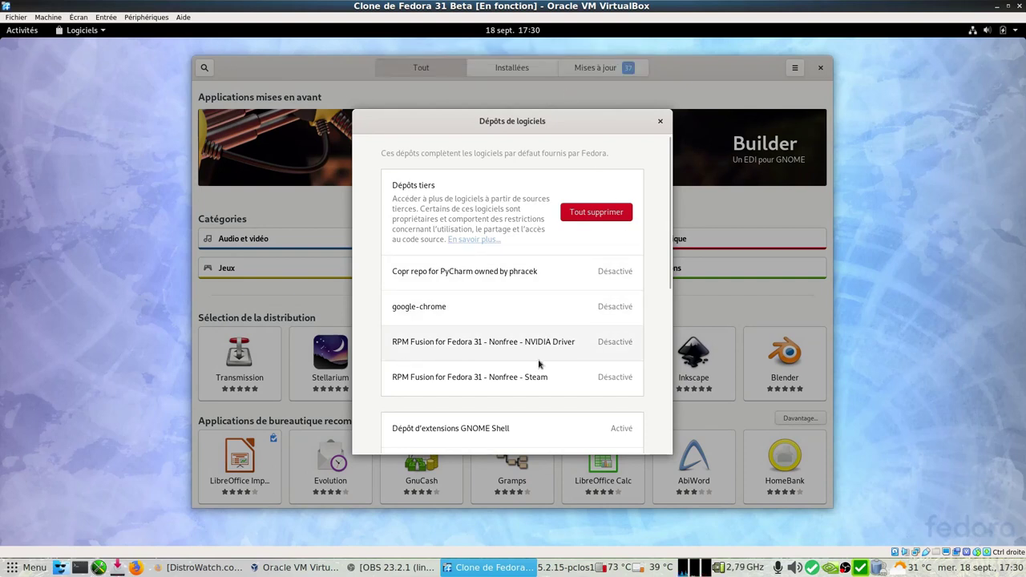
left_click(438, 344)
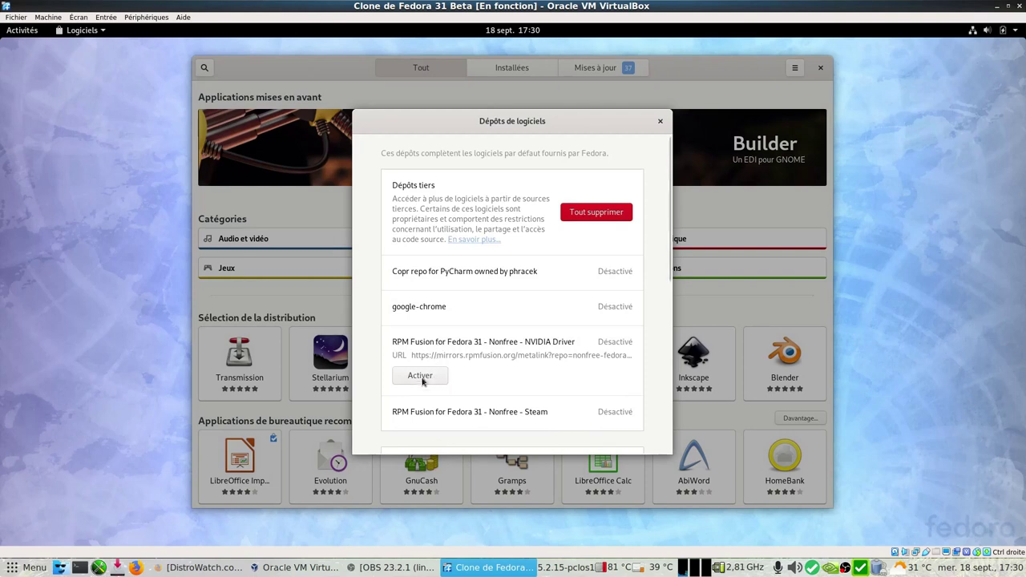
left_click(420, 376)
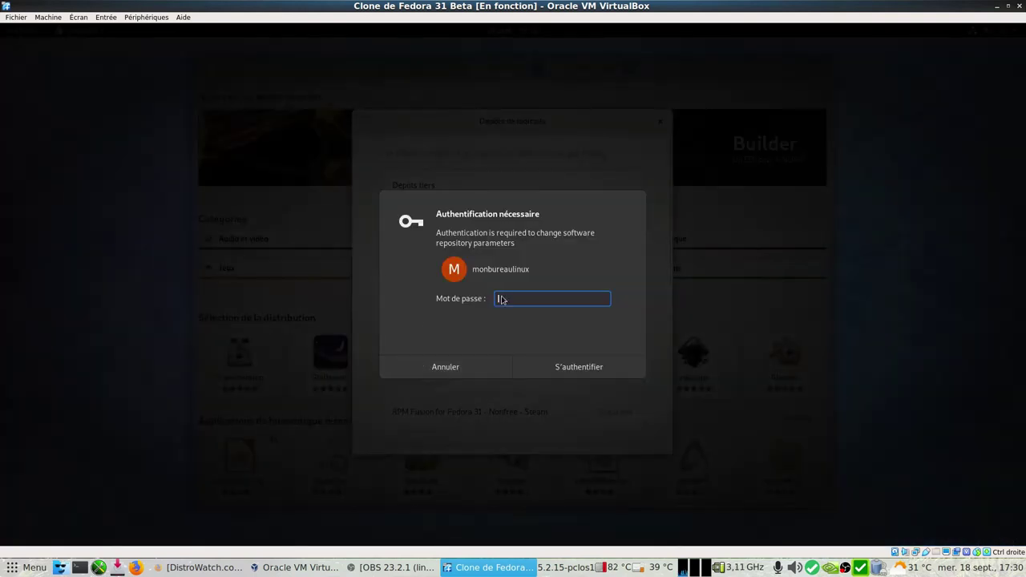
type("****")
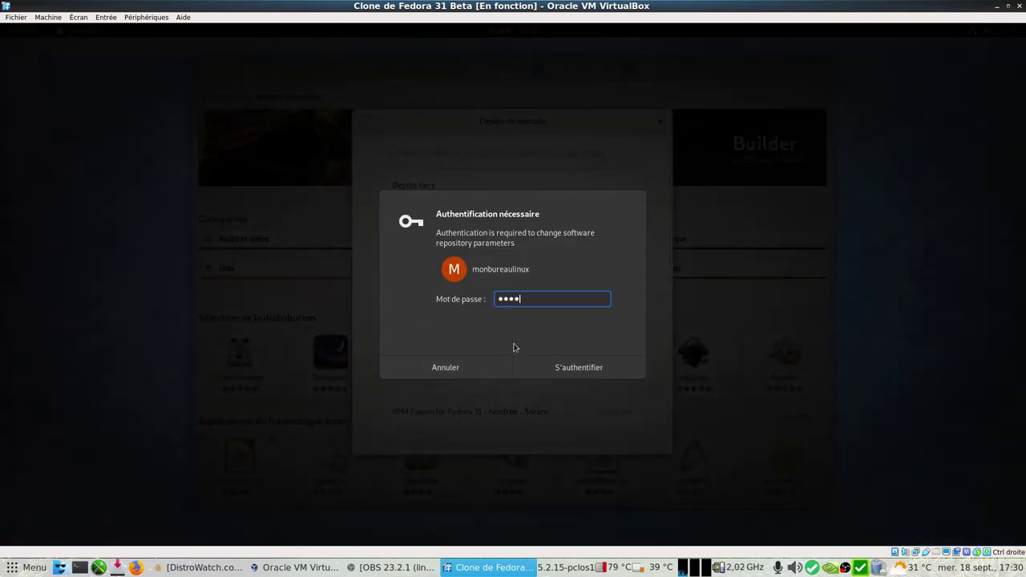
left_click(567, 371)
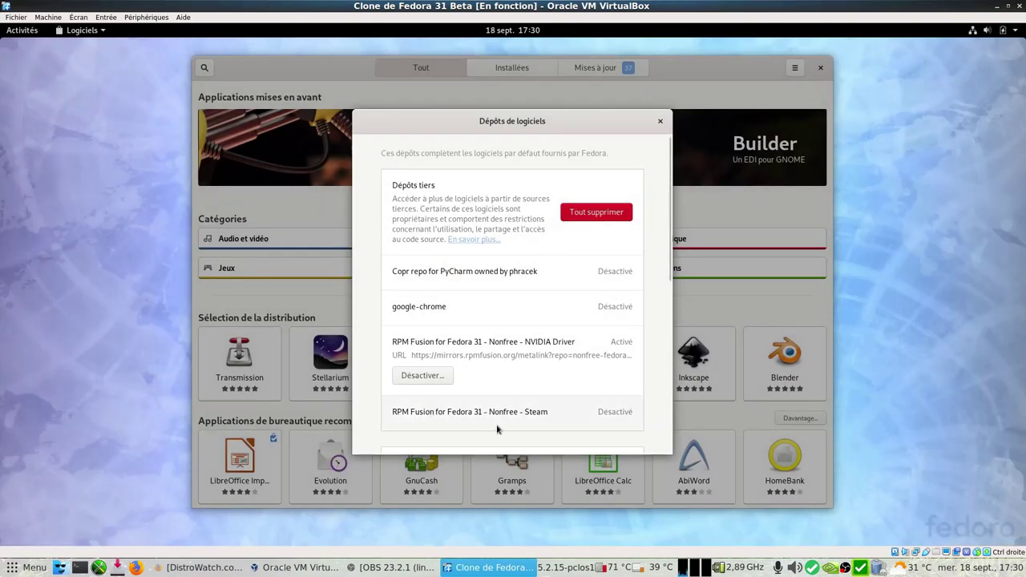
Activate the RPM Fusion for Fedora 31 - Nonfree - Steam repository and close the software repositories dialog
scroll(513, 352, "down", 2)
scroll(481, 344, "up", 1)
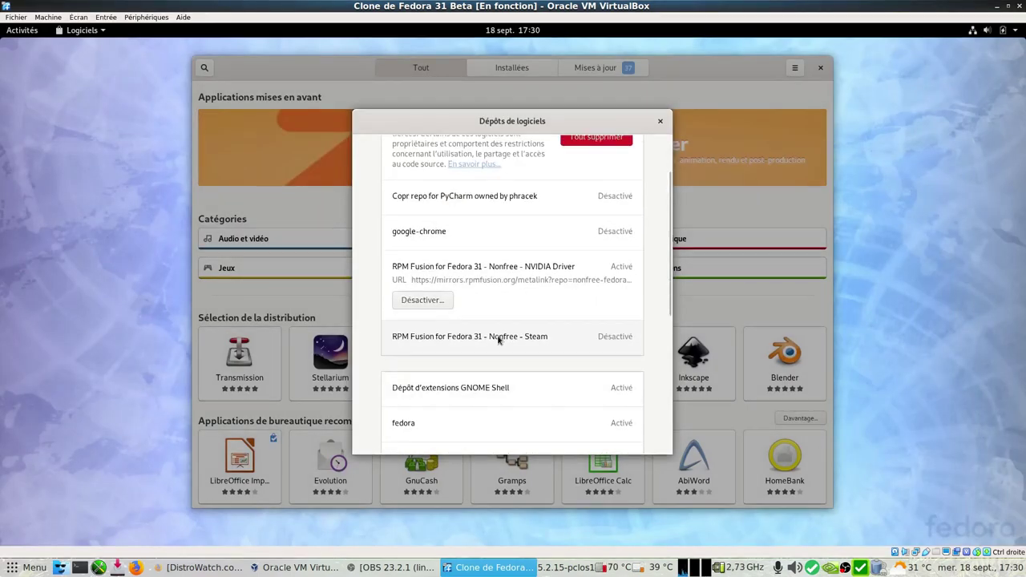
left_click(429, 343)
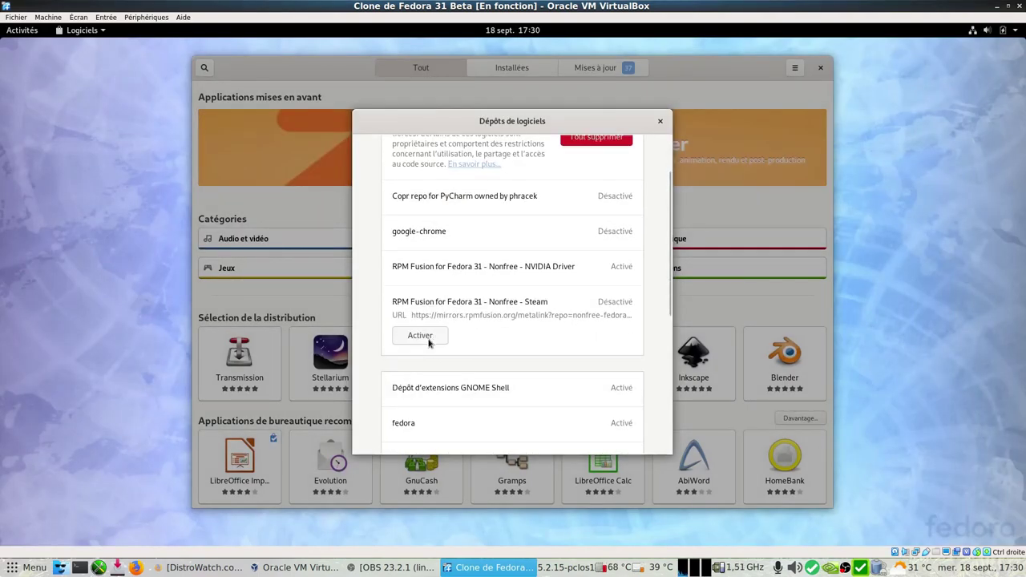
left_click(420, 338)
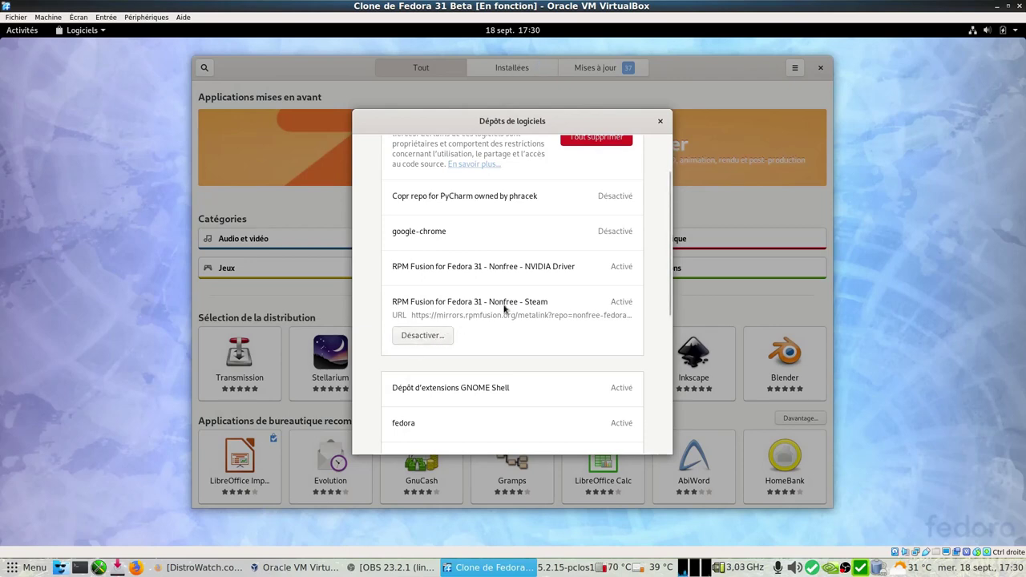
left_click(662, 121)
View the update preferences of Logiciels, switch automatic updates off and on again, and close the dialog
left_click(795, 68)
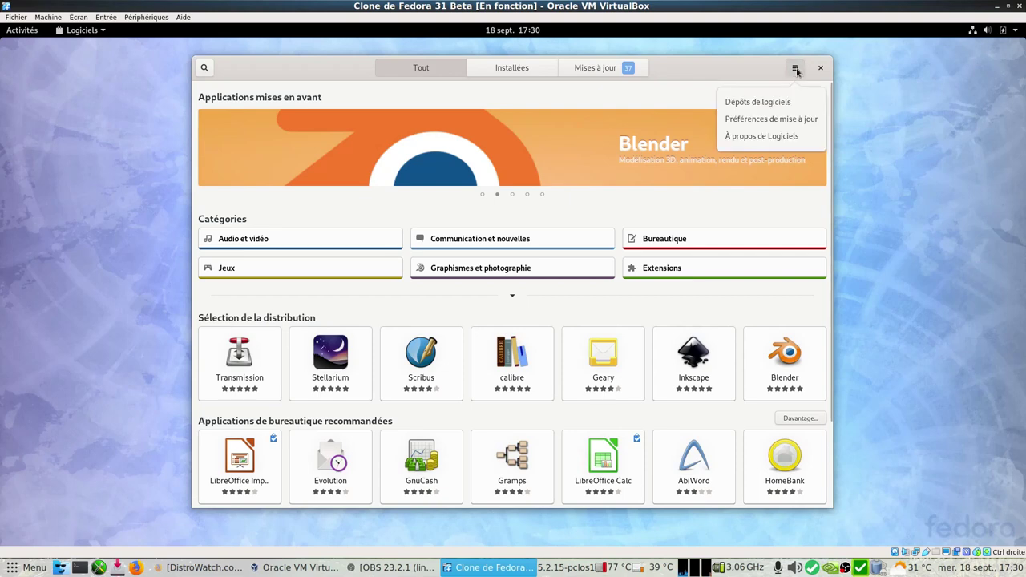
left_click(793, 120)
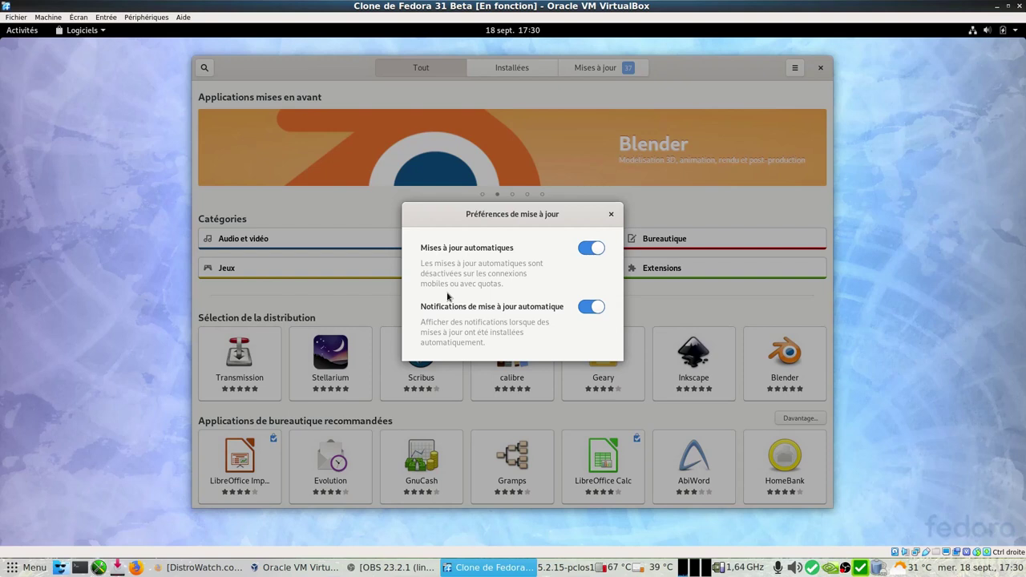
left_click(594, 252)
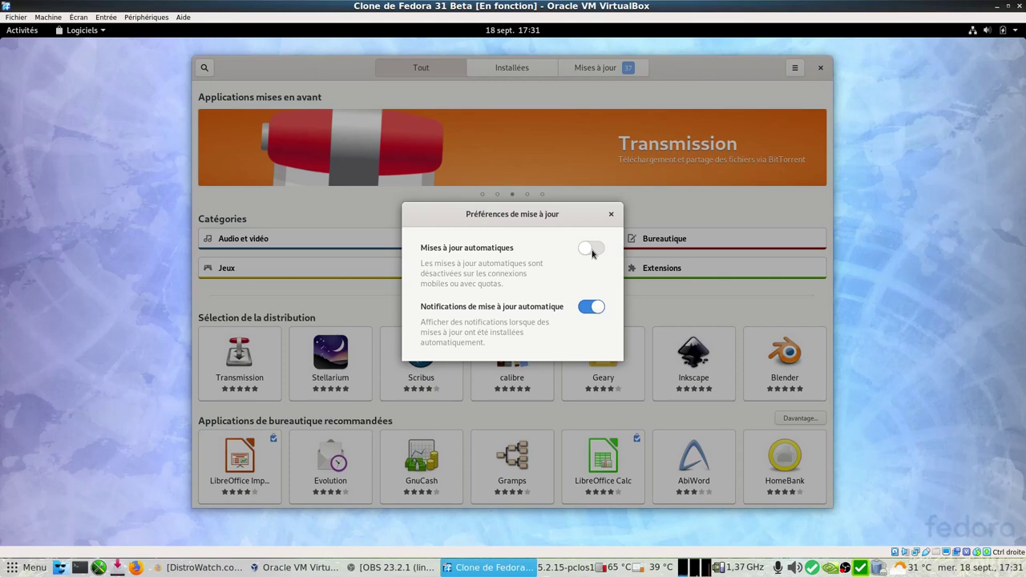
left_click(593, 253)
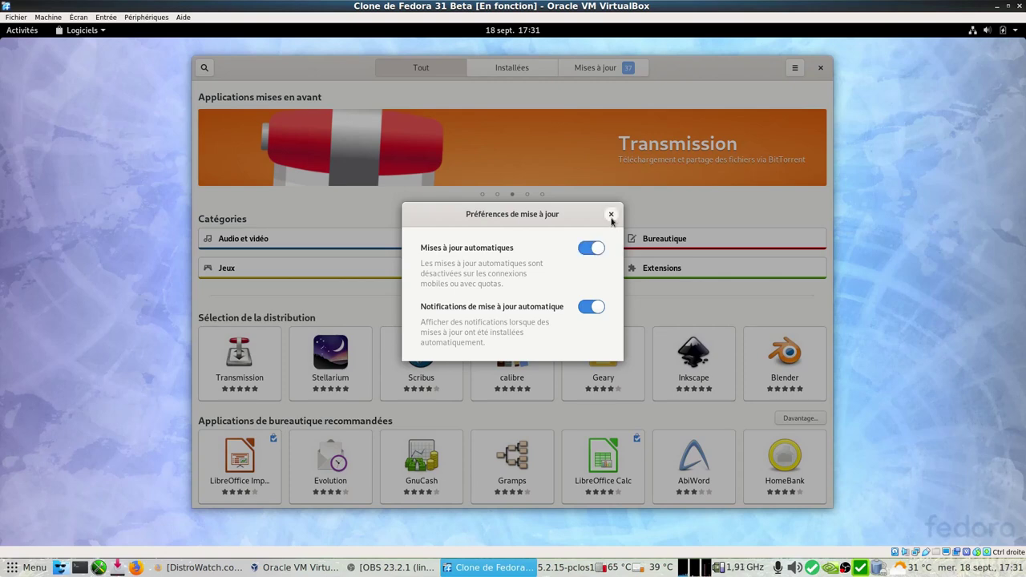
left_click(612, 215)
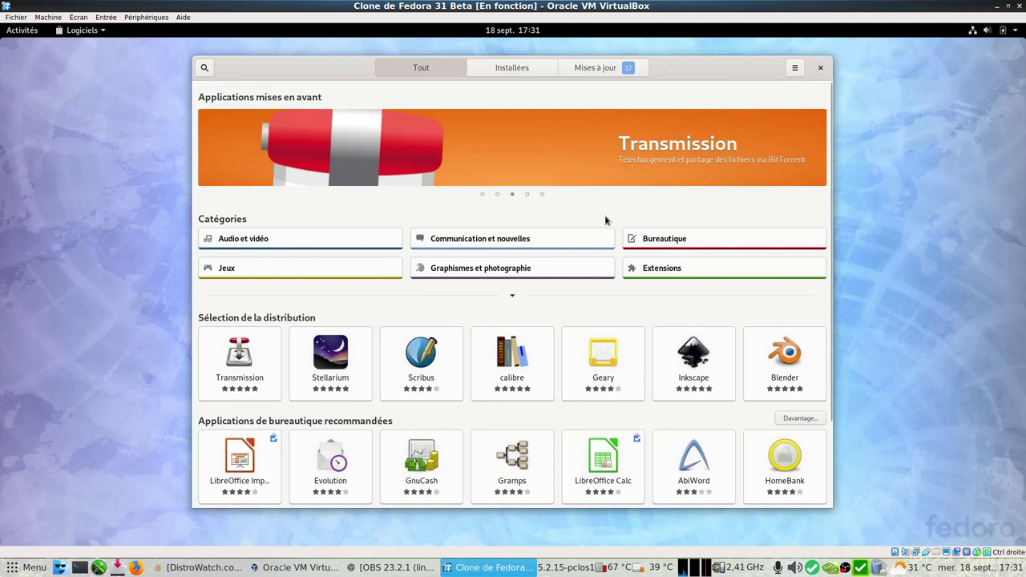
View the version information of Logiciels and close the application
left_click(795, 68)
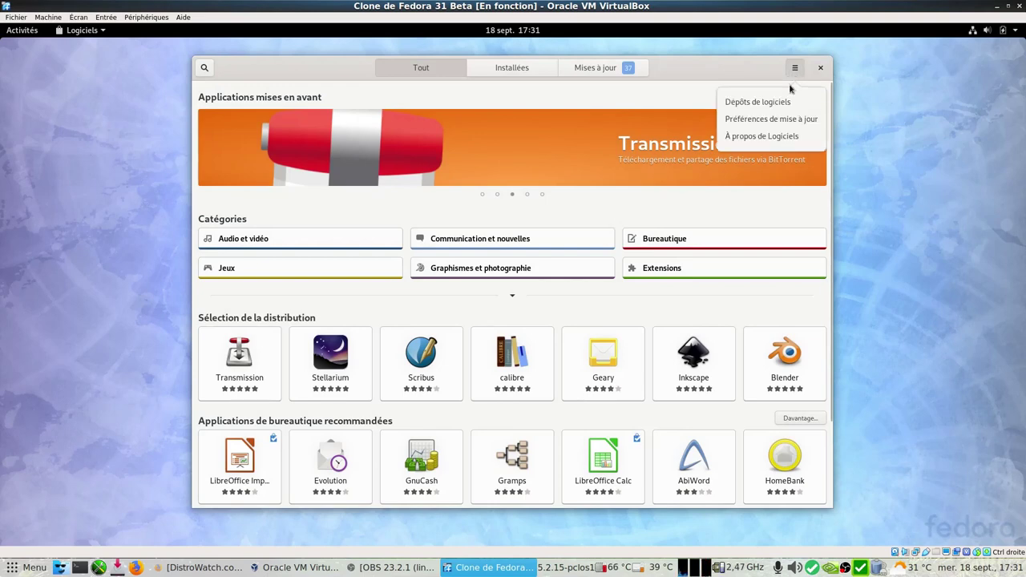
left_click(772, 136)
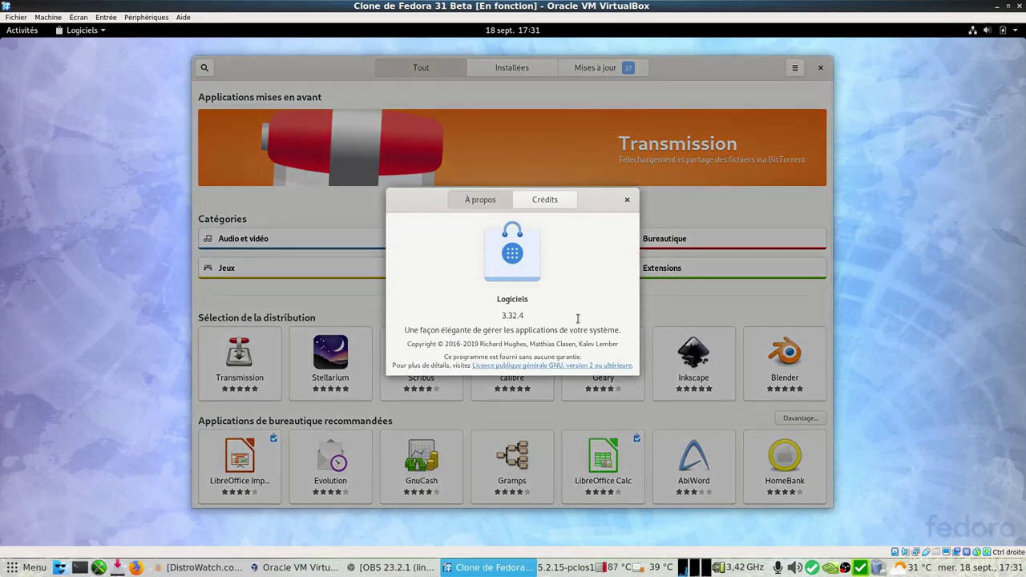
left_click(626, 200)
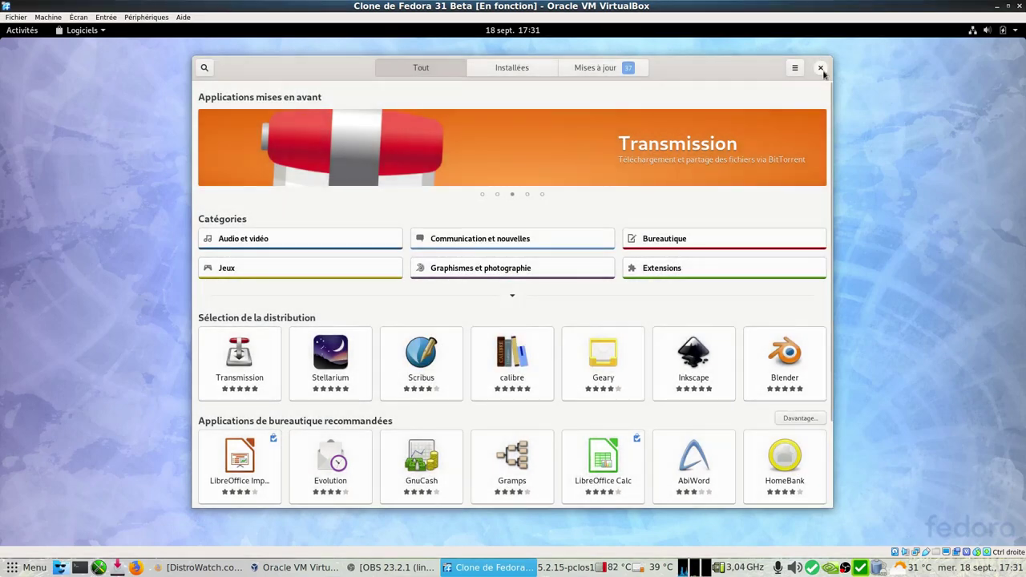
left_click(820, 68)
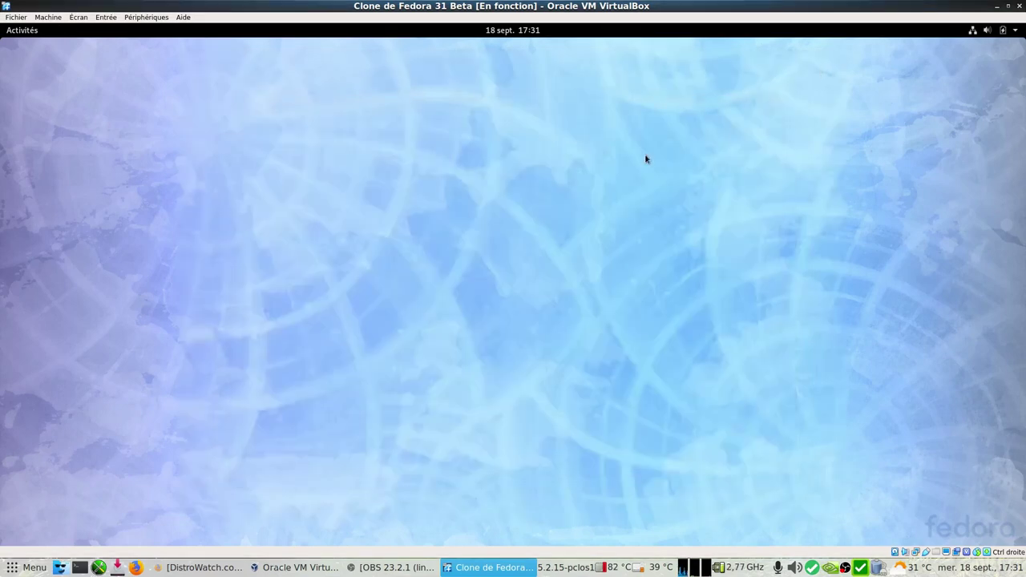
Search the activities overview for the terminal, open it and maximise its window
left_click(14, 32)
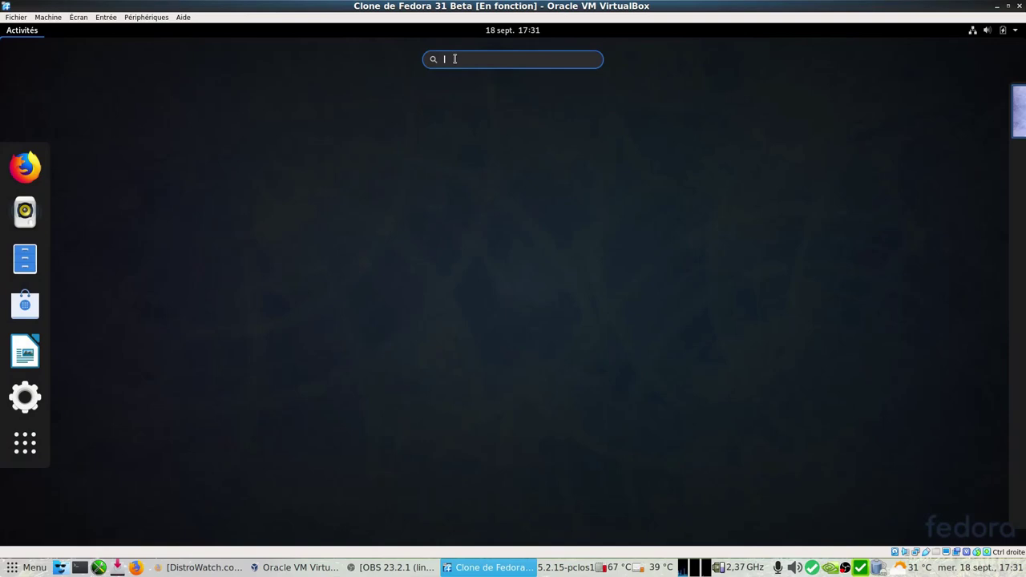
type("term")
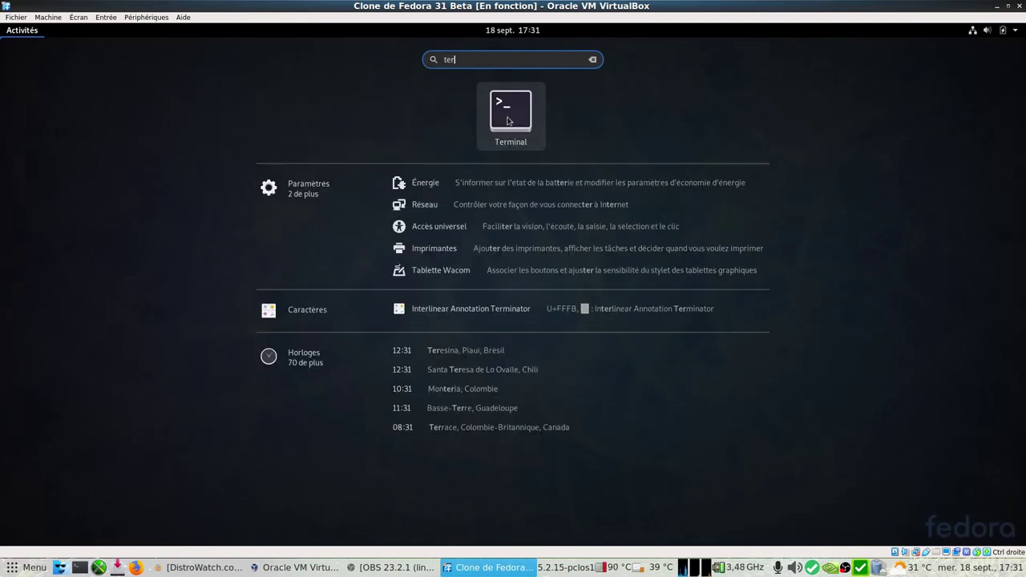
left_click(508, 119)
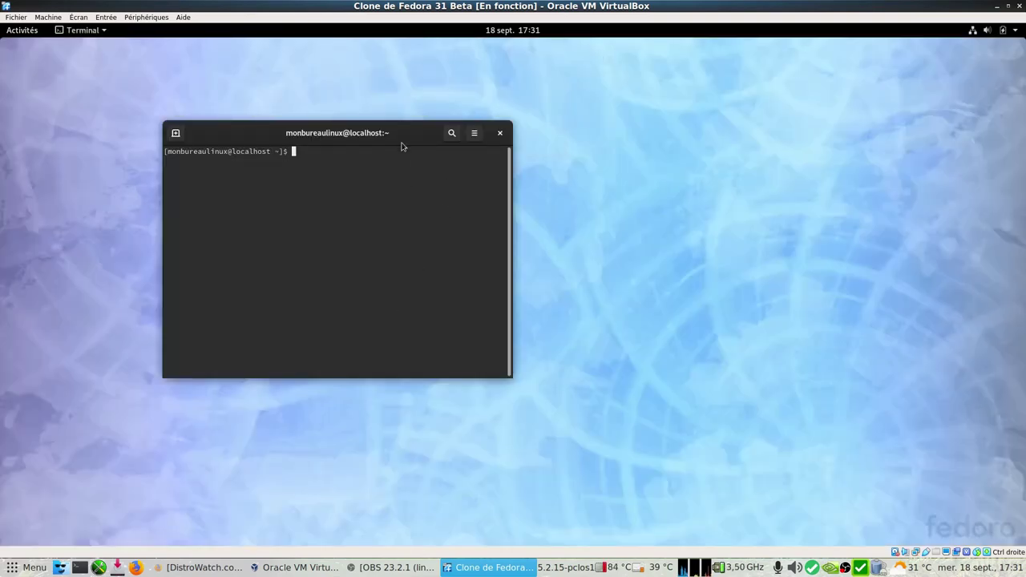
left_click_drag(405, 128, 413, 37)
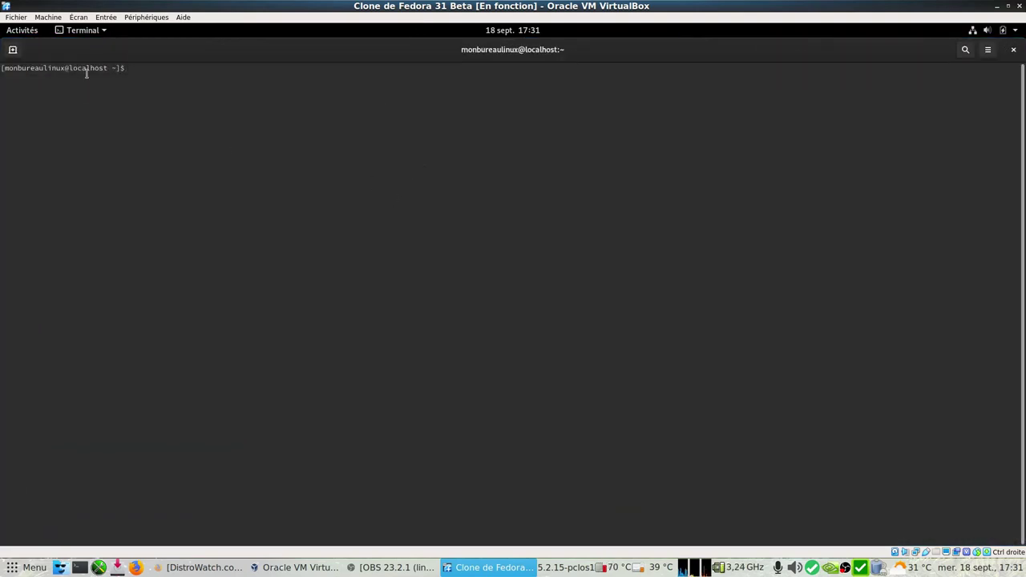
Enable a custom font in the terminal profile preferences, set Monospace Regular to size 14 and close the preferences
right_click(173, 124)
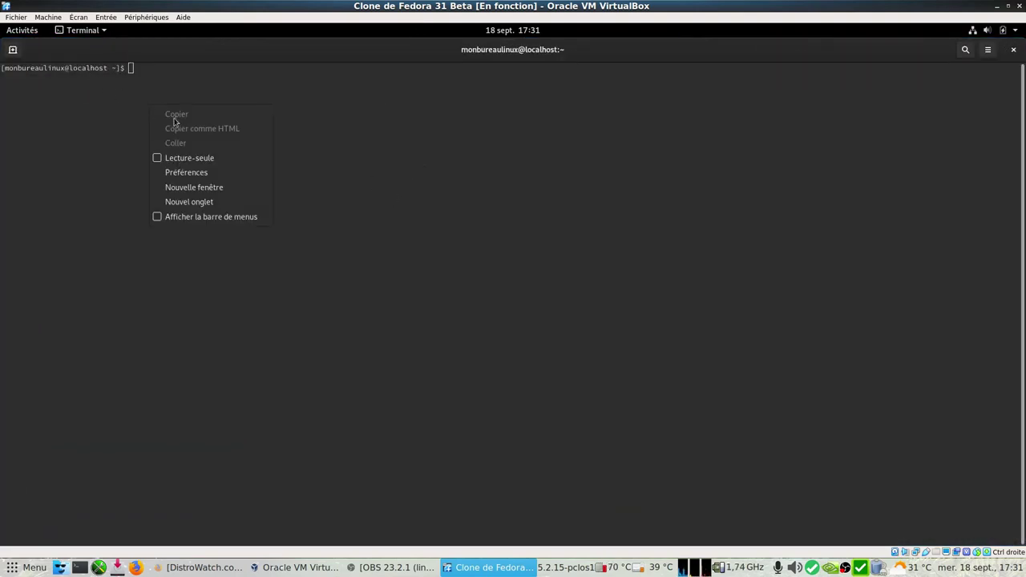
left_click(247, 173)
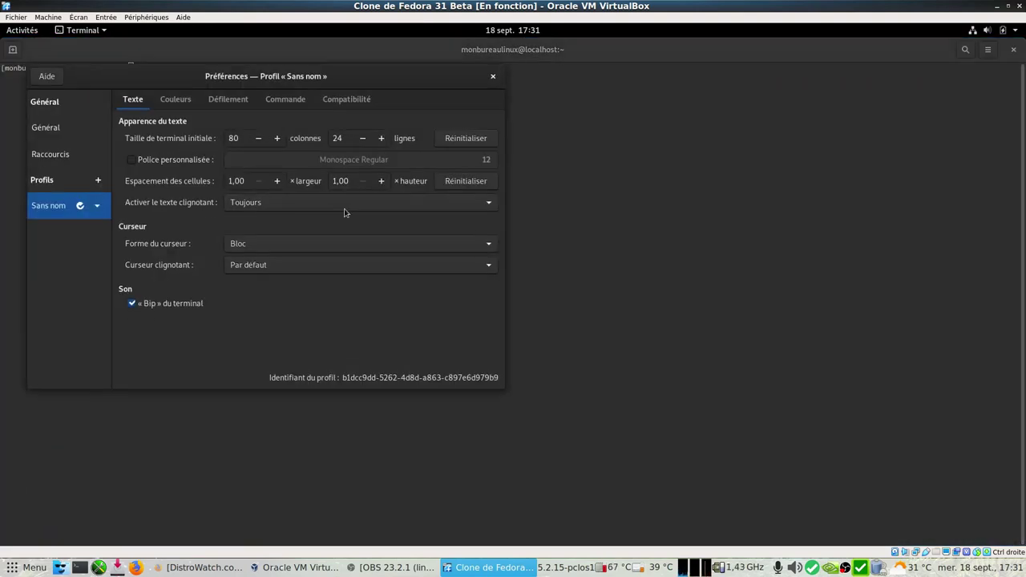
left_click(133, 161)
left_click(473, 167)
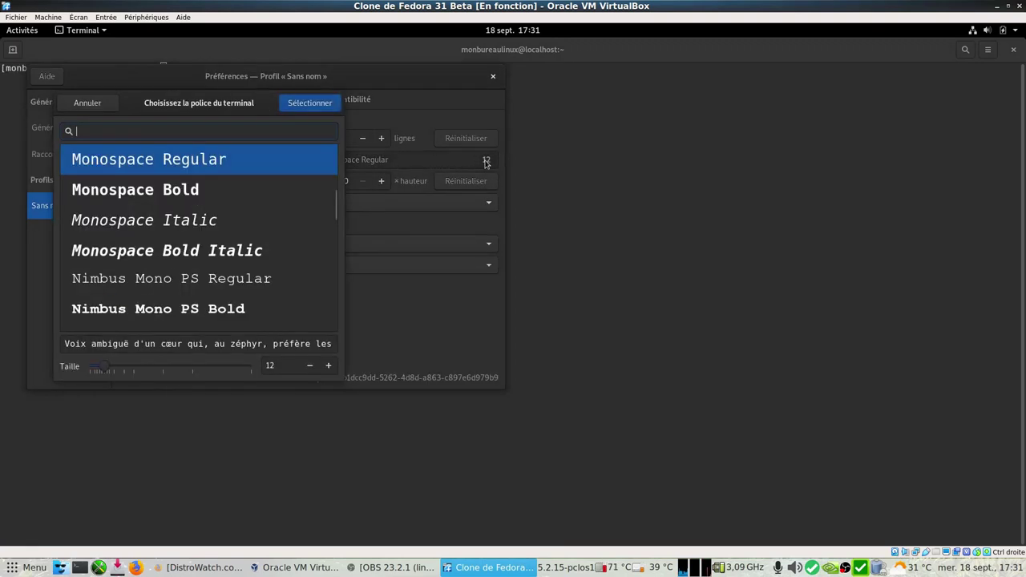
left_click(328, 366)
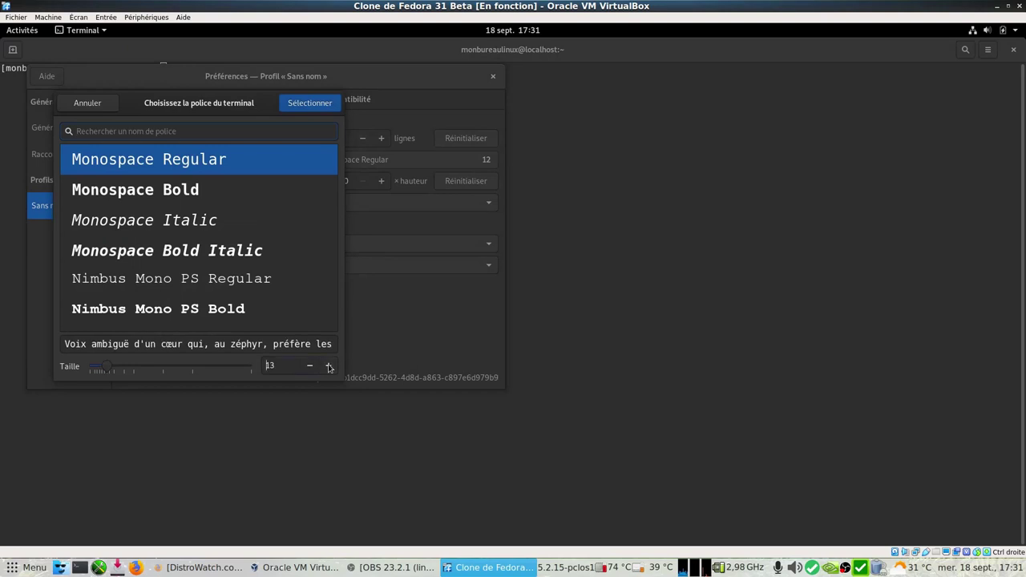
left_click(328, 366)
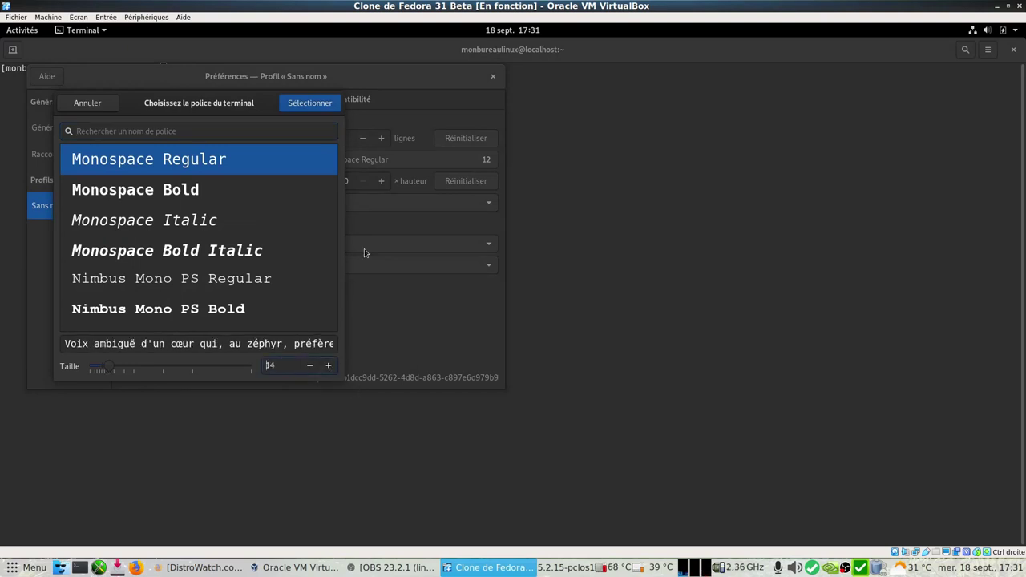
left_click(330, 105)
left_click(493, 77)
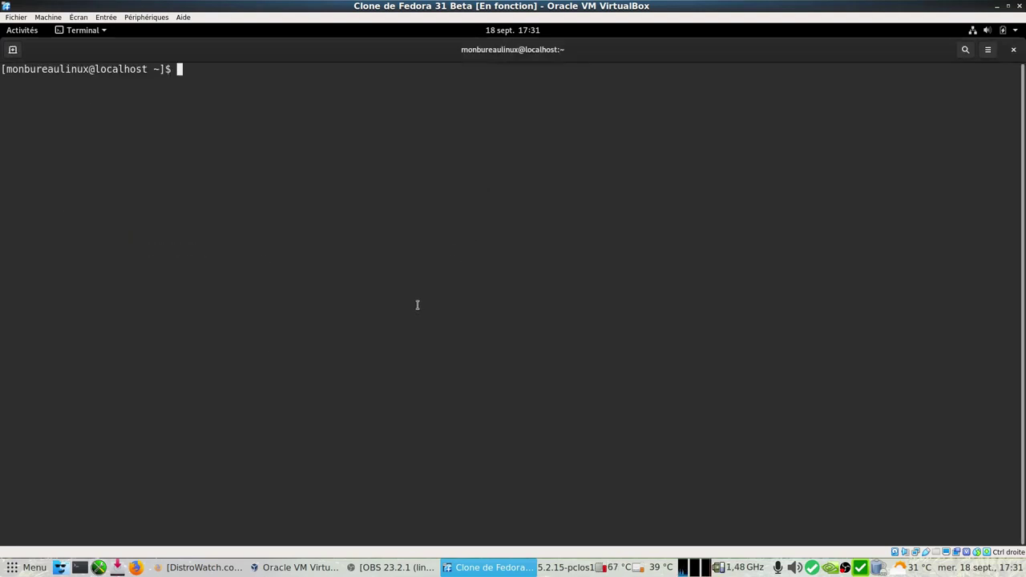
Check for available package updates with dnf check-update
type("dnf check")
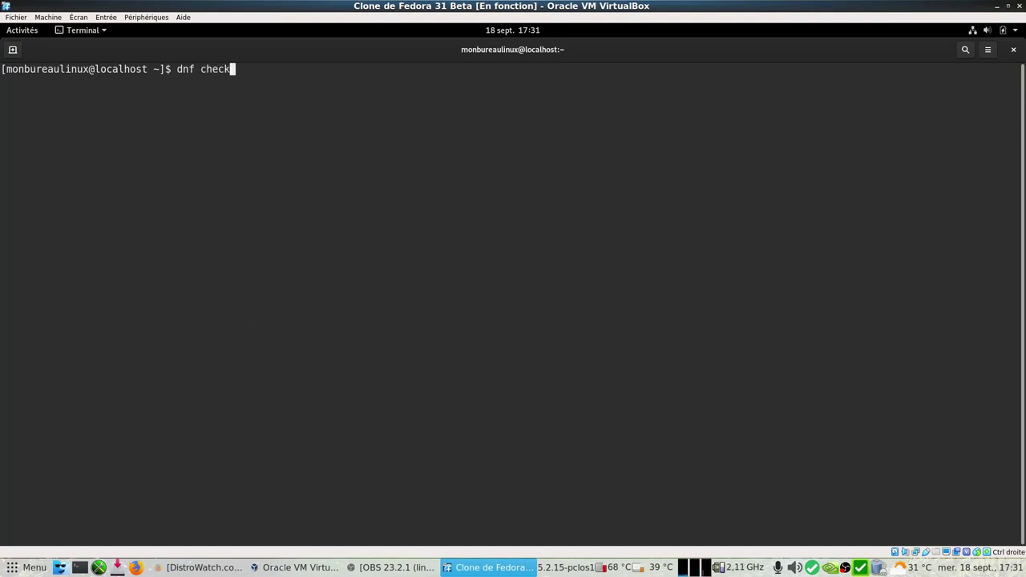
type("-update")
key("Return")
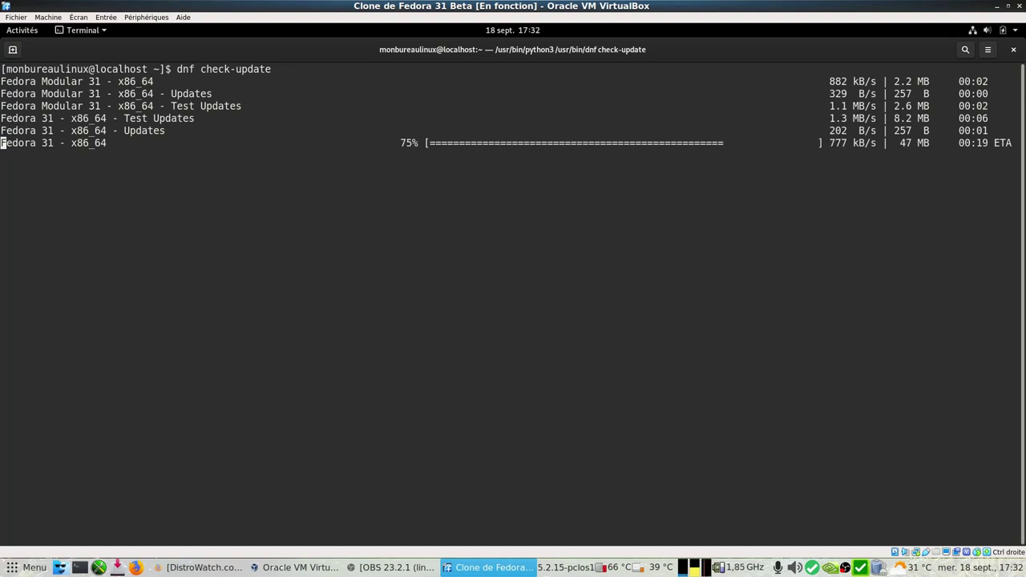
Switch to Firefox, read the Fedora 31 Beta announcement on DistroWatch, highlighting its new Internet of Things passage, and minimise the browser
left_click(242, 569)
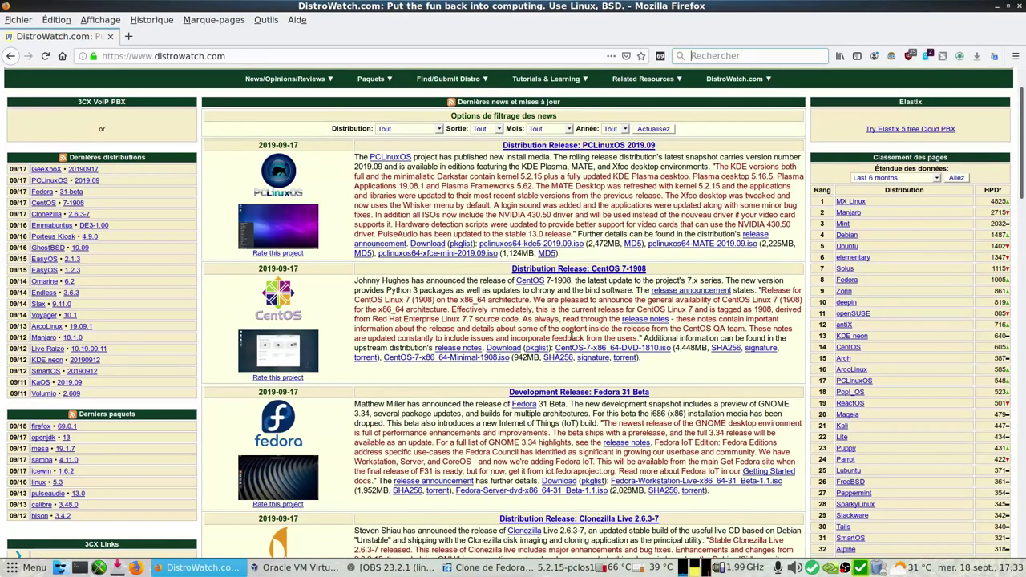
scroll(572, 335, "down", 5)
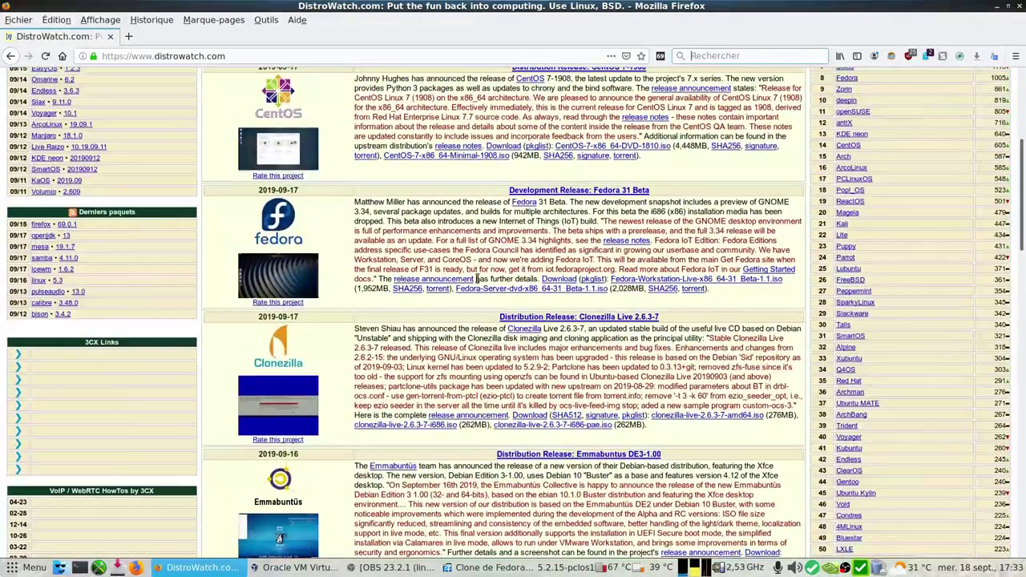
key("ctrl+k")
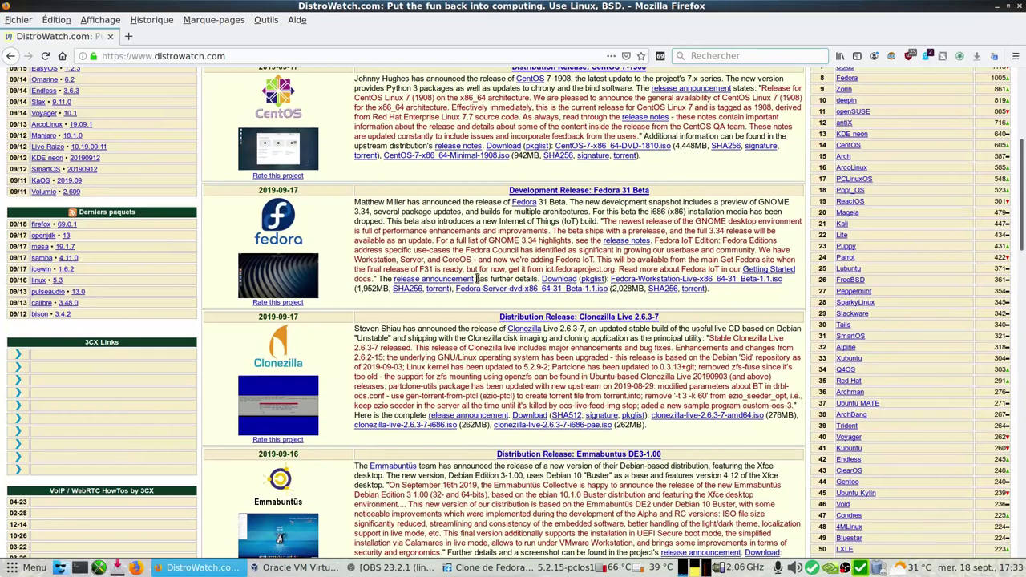
left_click_drag(386, 222, 503, 219)
left_click_drag(528, 214, 527, 222)
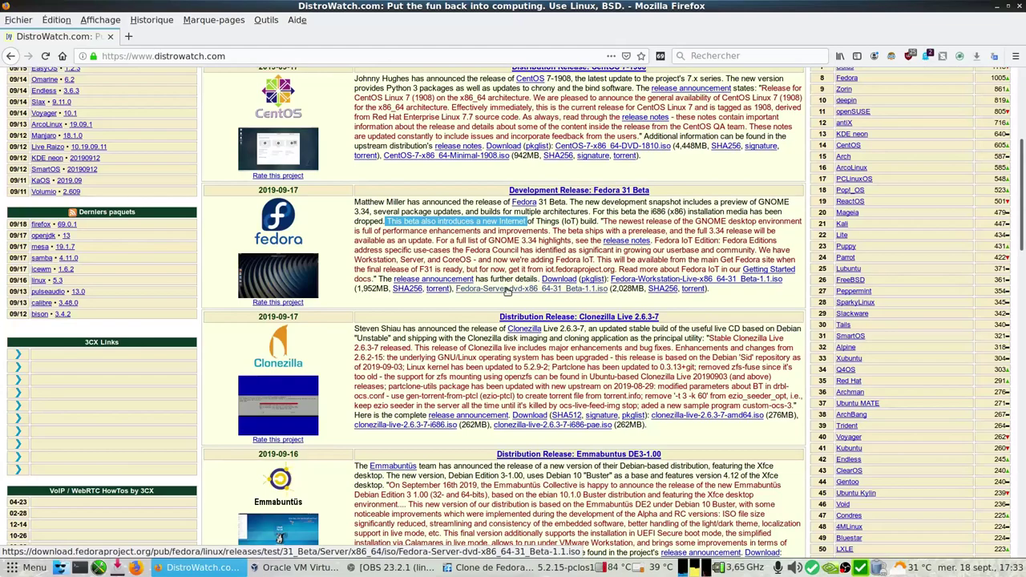
left_click(997, 7)
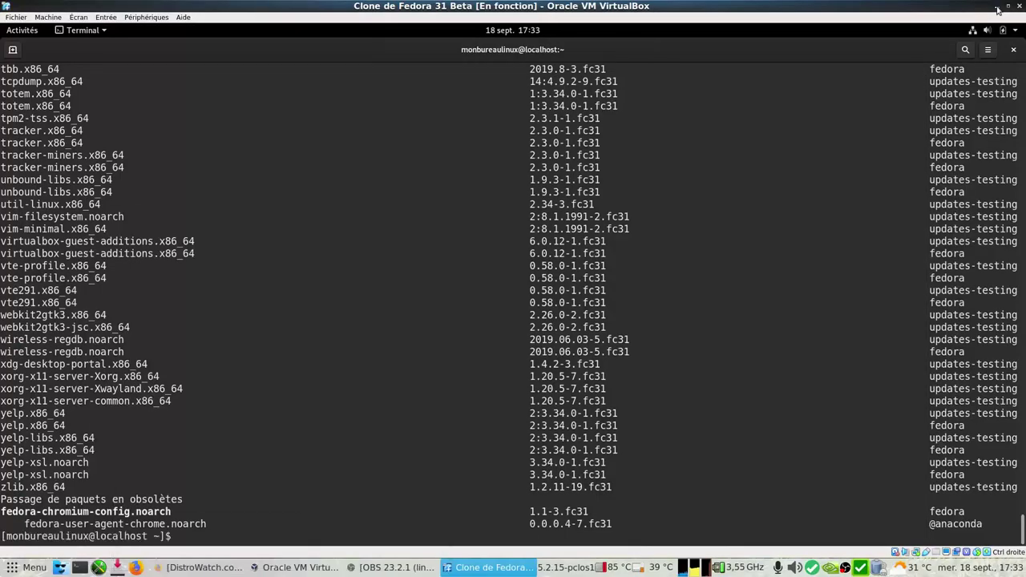
Look through the terminal's list of available package updates and return to the prompt
scroll(386, 305, "up", 6)
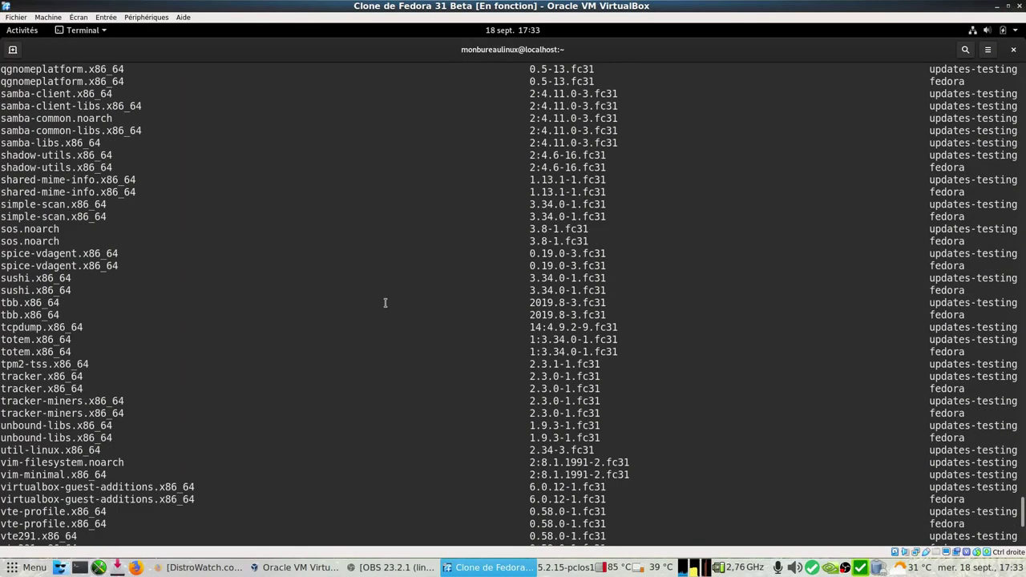
scroll(384, 302, "up", 20)
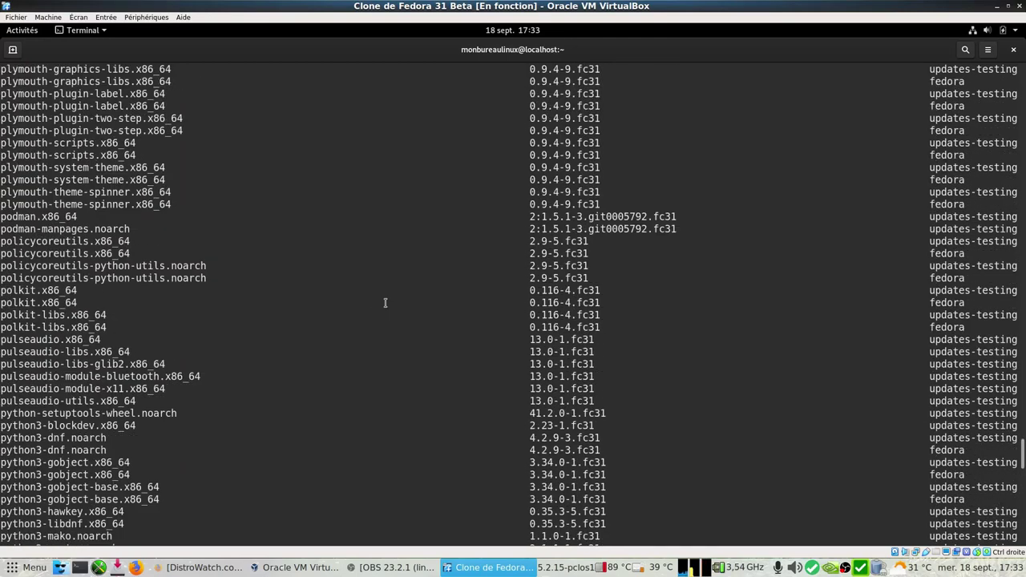
scroll(384, 302, "up", 19)
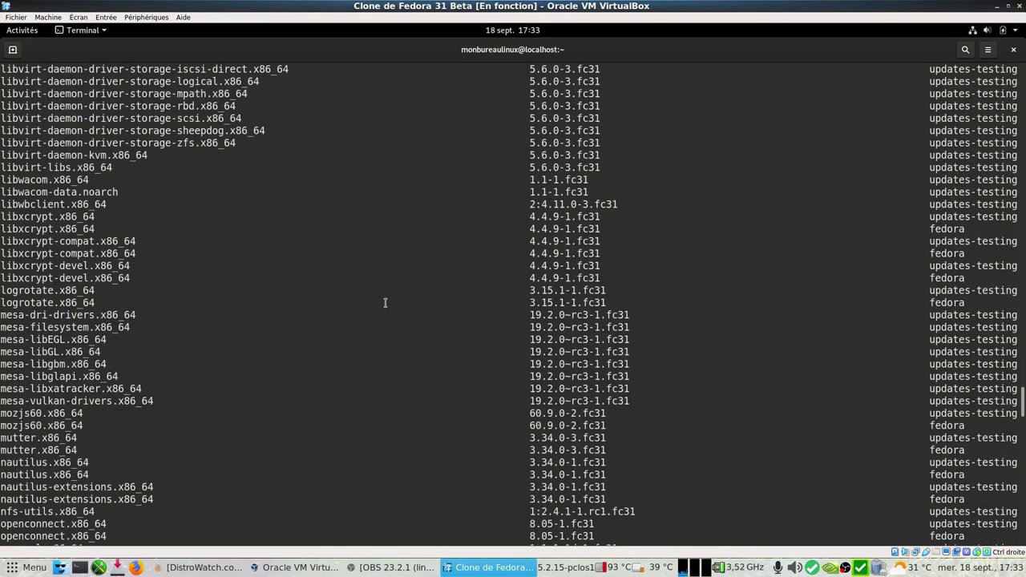
scroll(385, 303, "up", 12)
scroll(384, 302, "up", 20)
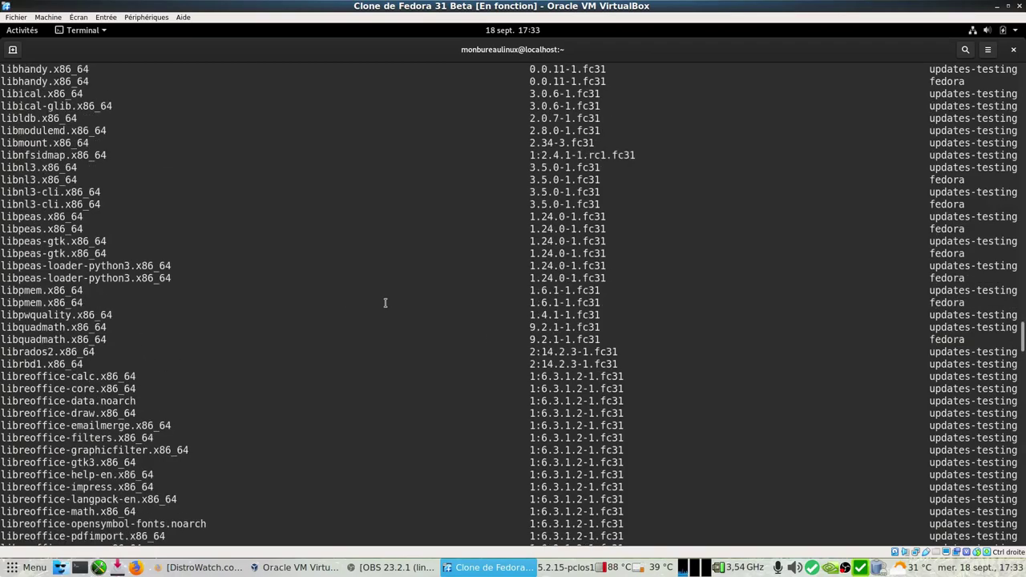
scroll(385, 303, "up", 20)
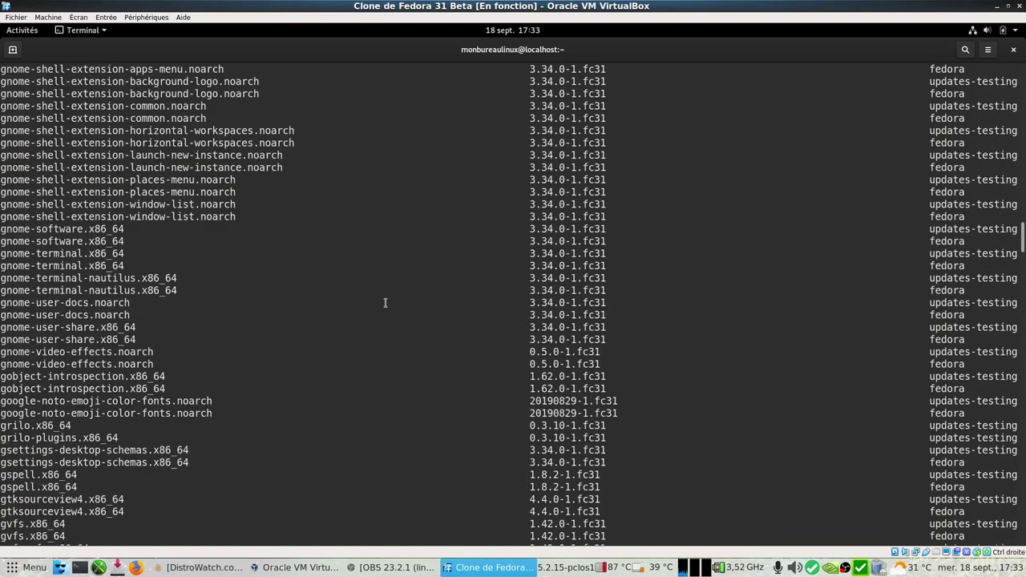
scroll(384, 303, "down", 20)
scroll(361, 360, "down", 20)
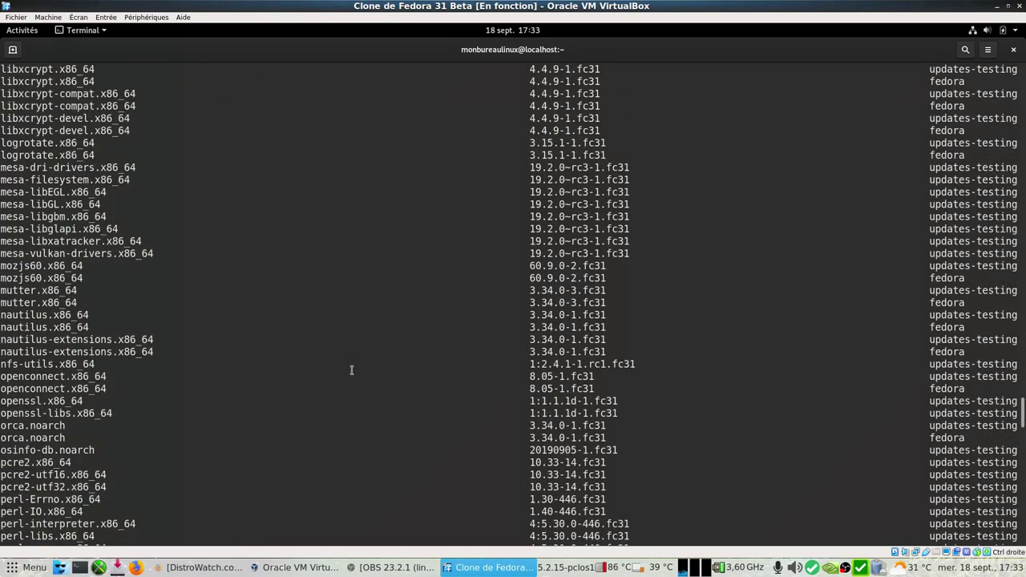
scroll(351, 369, "down", 20)
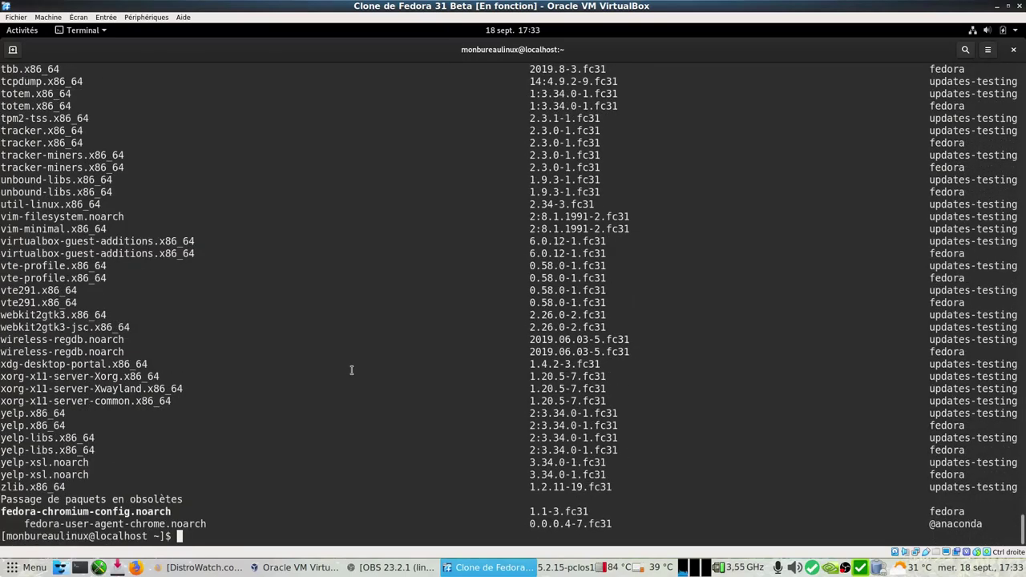
Try to upgrade the system with dnf upgrade as a regular user, reusing the previous dnf command
key("Up")
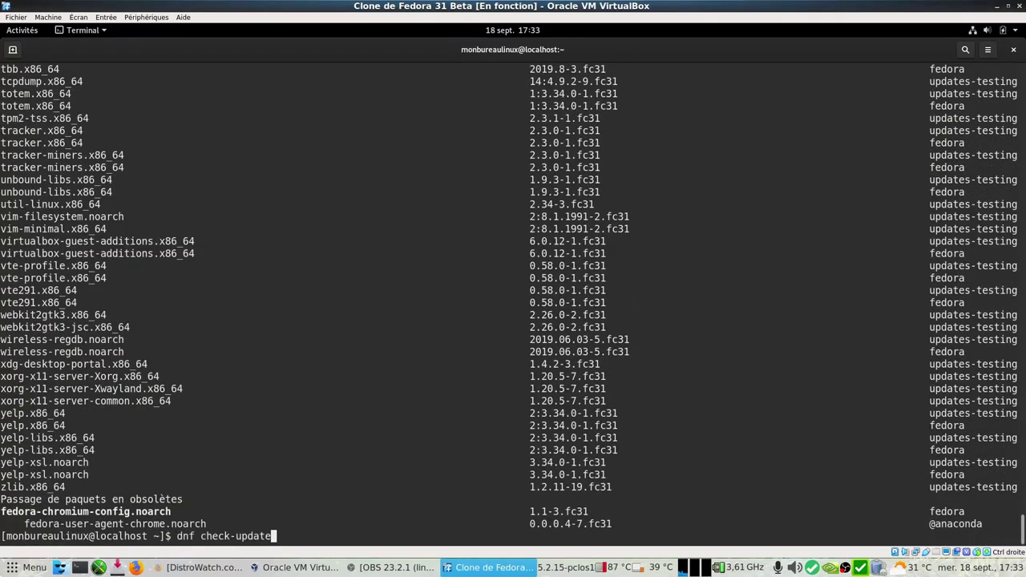
key("Left")
key("Left")
key("Left")
key("Left")
key("Left")
key("Left")
key("Right")
key("Right")
key("Right")
key("Right")
key("Right")
key("Right")
key("BackSpace")
key("BackSpace")
key("BackSpace")
key("BackSpace")
key("BackSpace")
key("BackSpace")
key("BackSpace")
key("BackSpace")
key("BackSpace")
key("BackSpace")
key("BackSpace")
key("BackSpace")
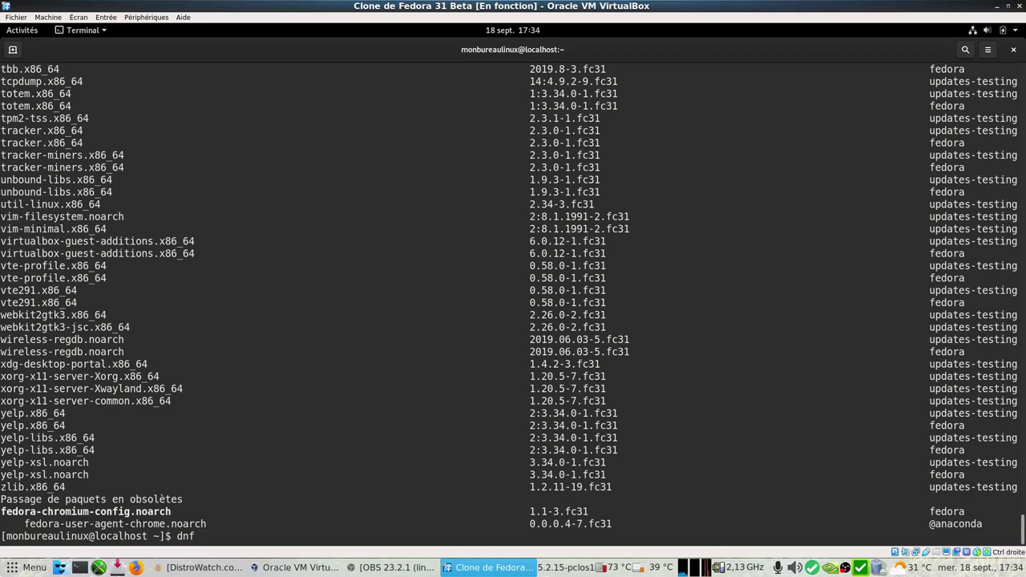
type("upgrade")
key("Return")
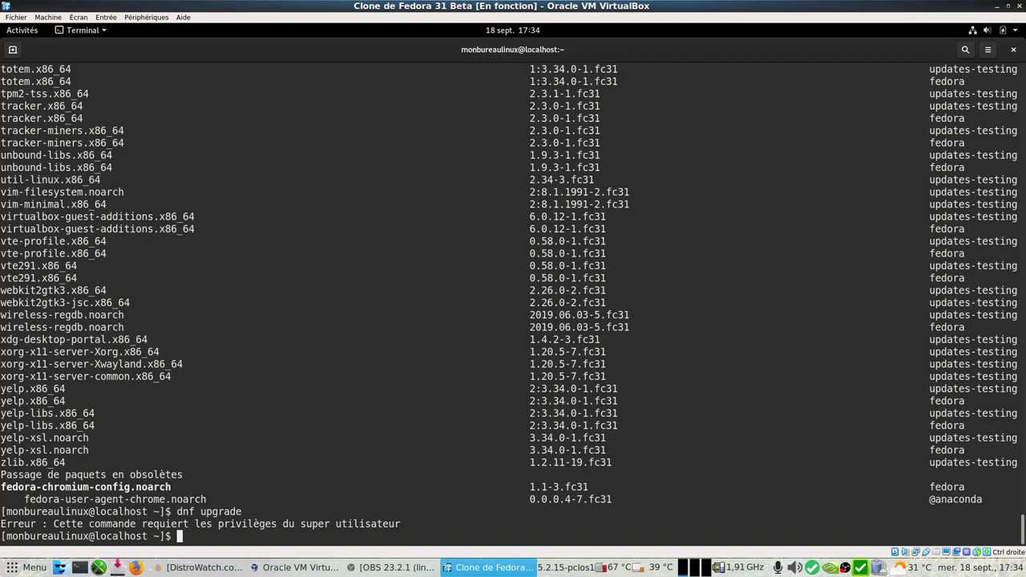
Upgrade the system with sudo dnf upgrade, enter the account password and accept the transaction
type("sudo")
key("BackSpace")
key("BackSpace")
key("BackSpace")
key("BackSpace")
key("BackSpace")
key("Up")
key("Left")
key("Left")
key("Left")
key("Left")
key("Left")
key("Left")
key("Left")
key("Left")
key("Left")
key("Left")
key("Left")
type("sudo")
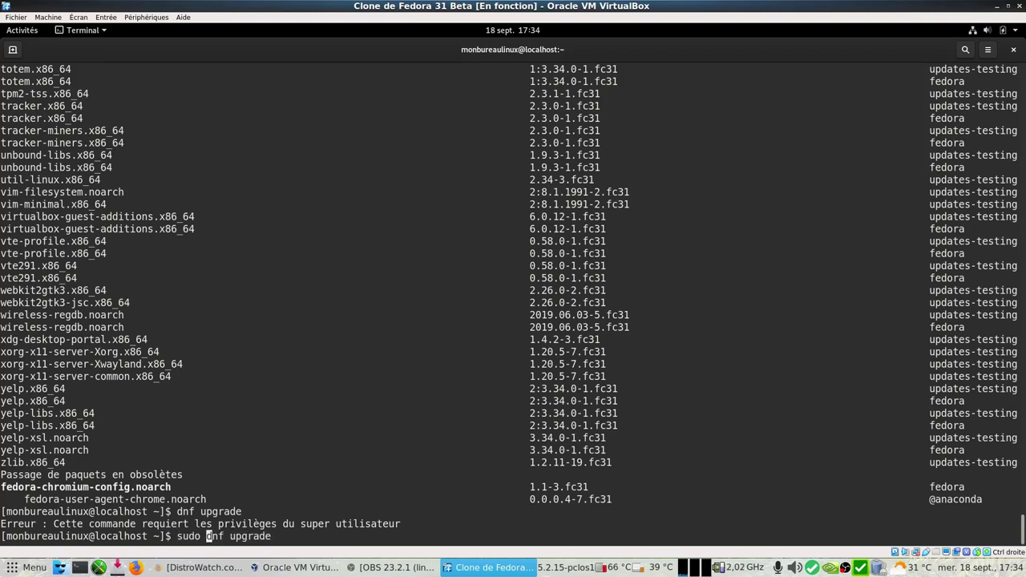
key("Return")
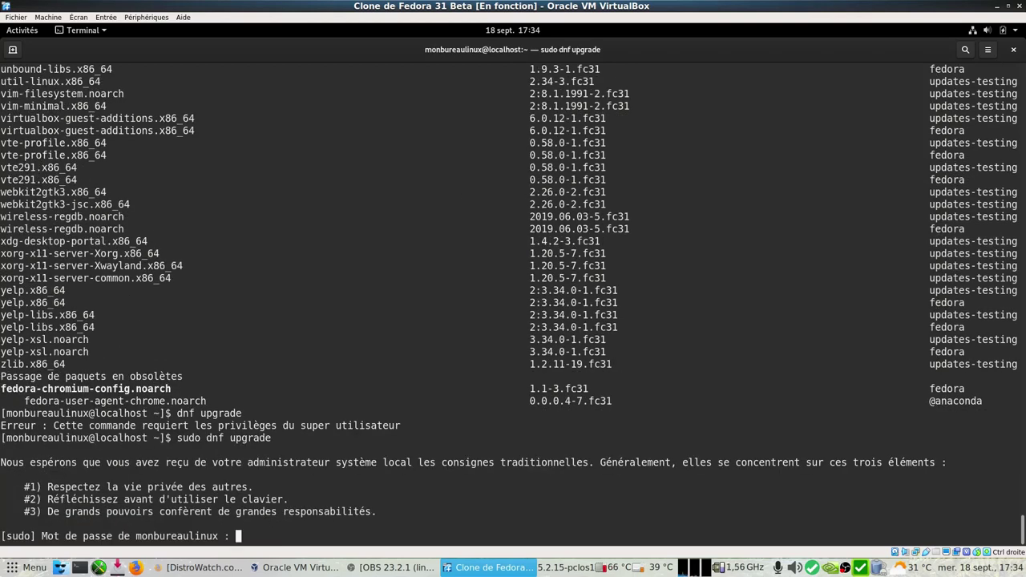
key("Return")
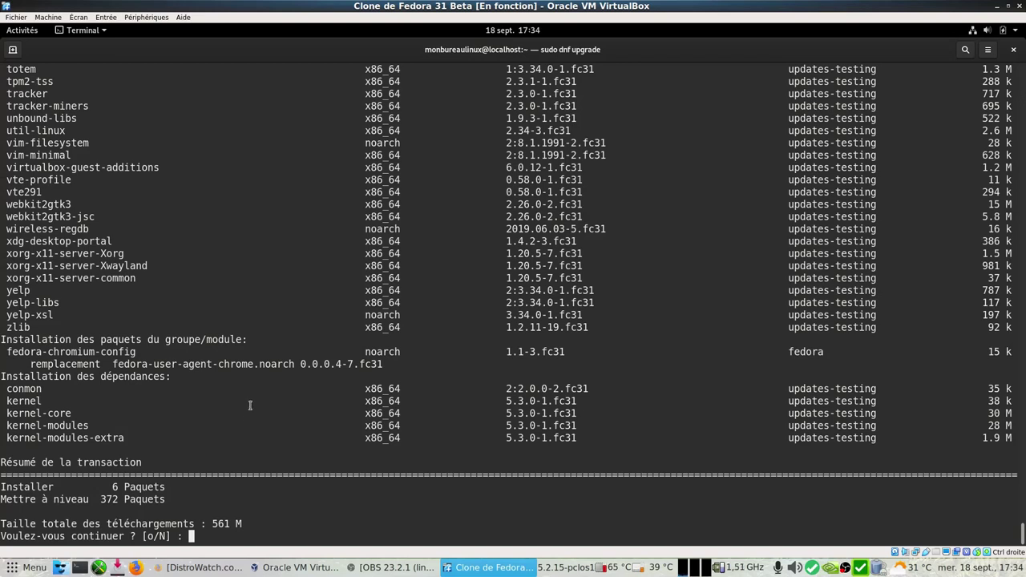
type("o")
key("Return")
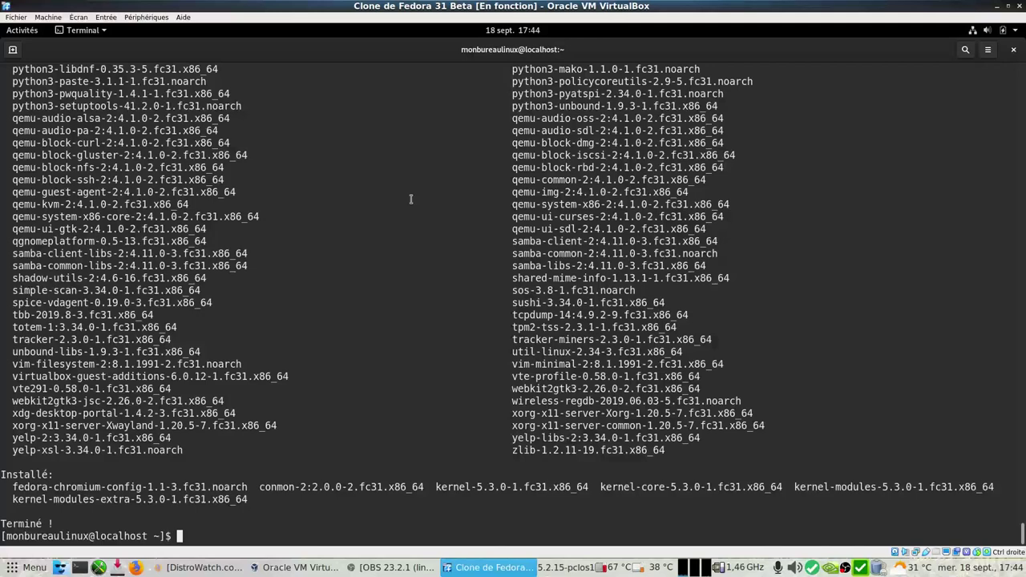
Clear all cached package data with dnf clean all
type("dnf clean all")
key("Return")
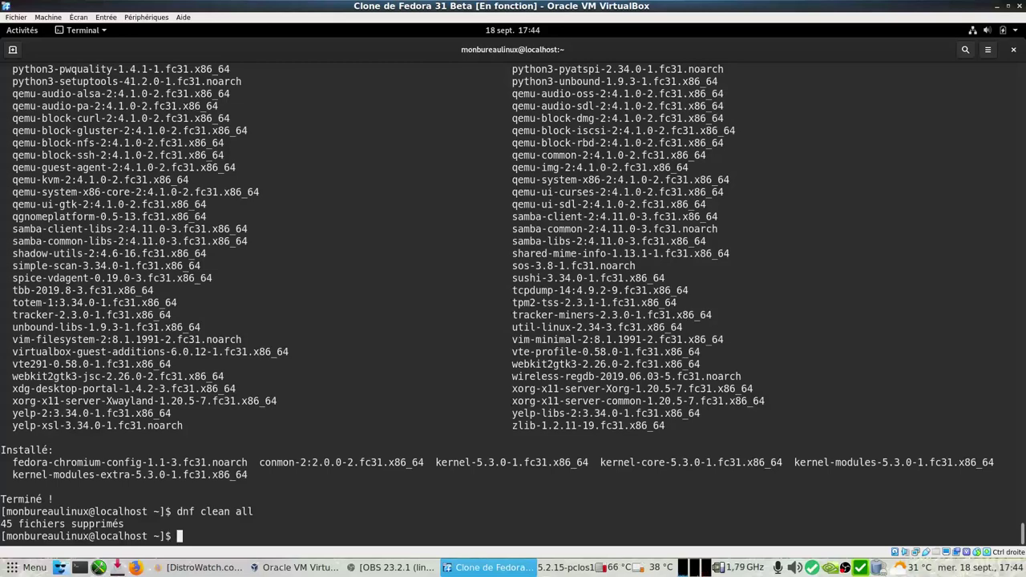
Try to install htop with dnf install htop as a regular user
type("dnf")
key("BackSpace")
key("BackSpace")
type("nf install htop")
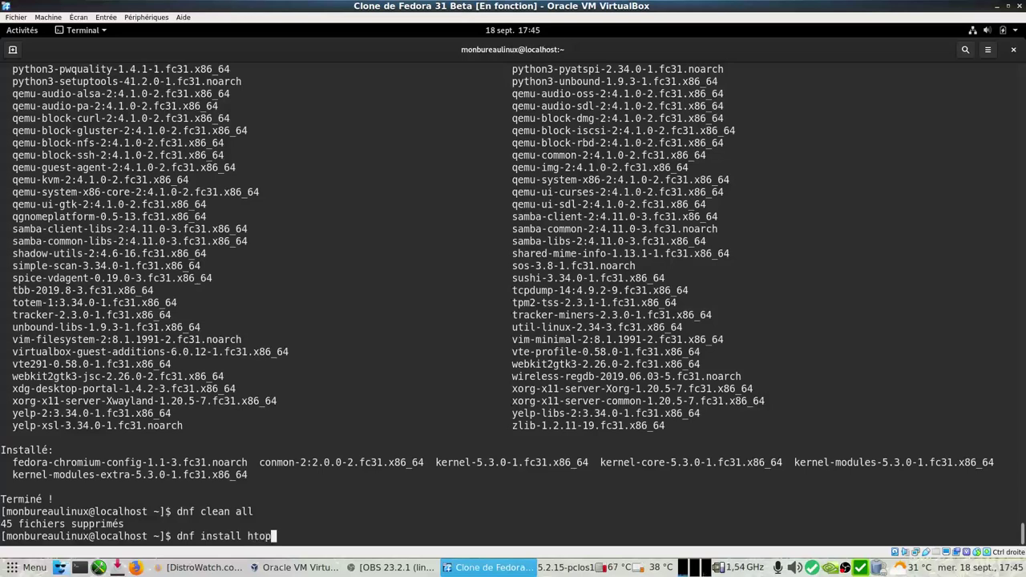
key("Return")
Install htop with sudo dnf install htop, enter the account password and accept the transaction
key("Up")
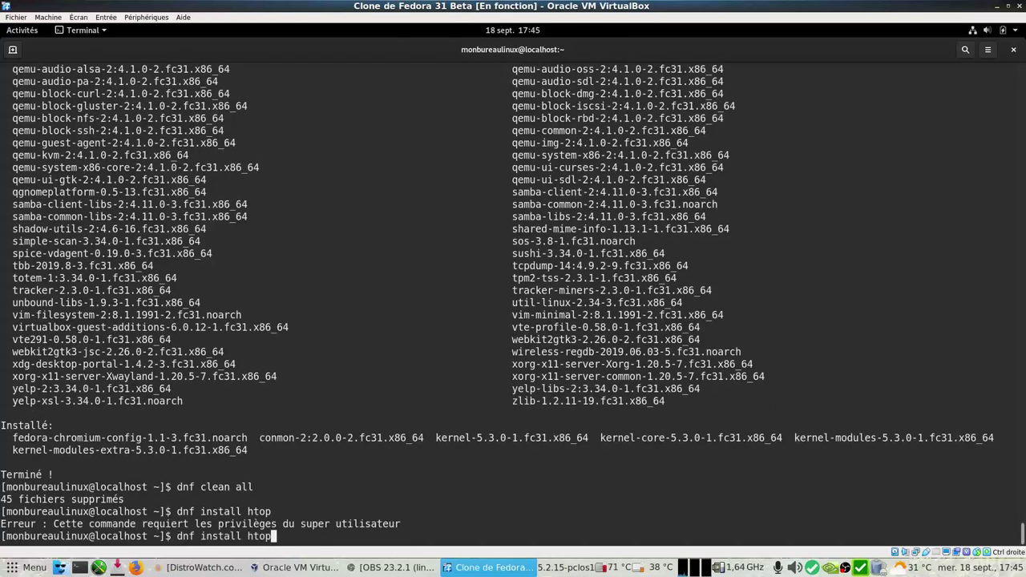
key("Left")
key("Left")
key("Left")
key("Left")
key("Left")
key("Left")
key("Left")
key("Left")
key("Left")
key("Left")
key("Left")
key("Left")
key("Left")
key("Left")
key("Left")
type("sudo")
key("Return")
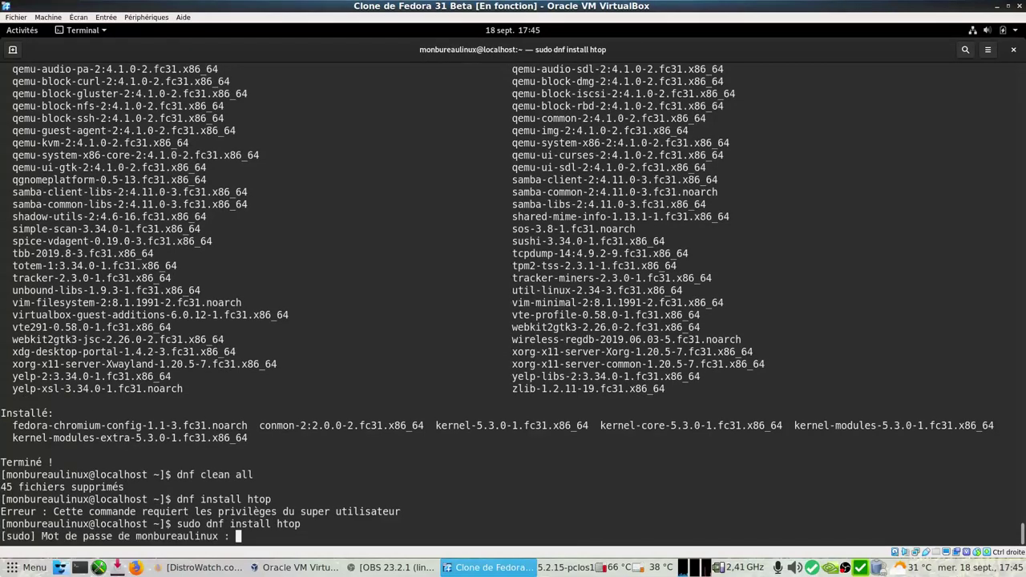
key("Return")
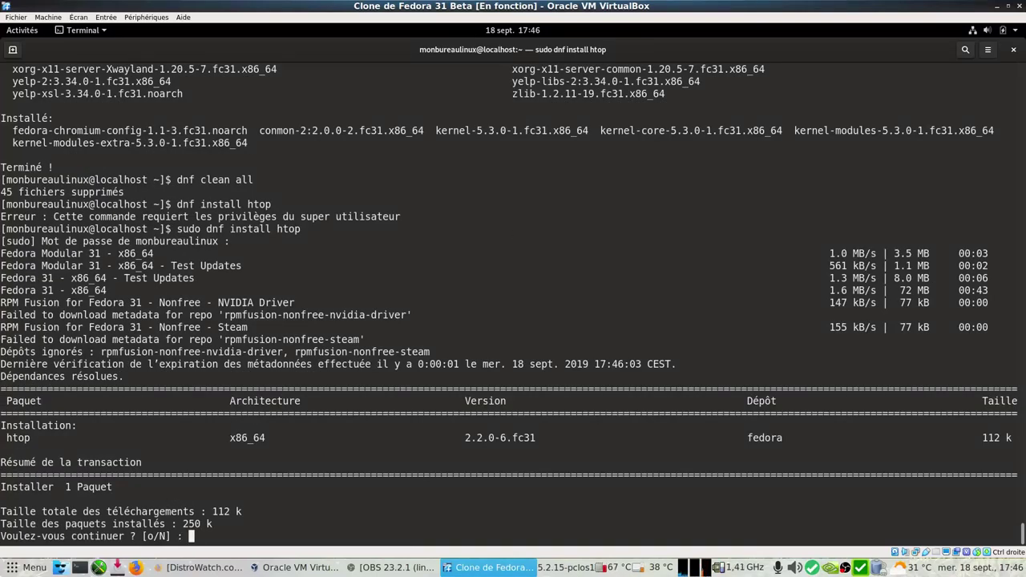
type("o")
key("Return")
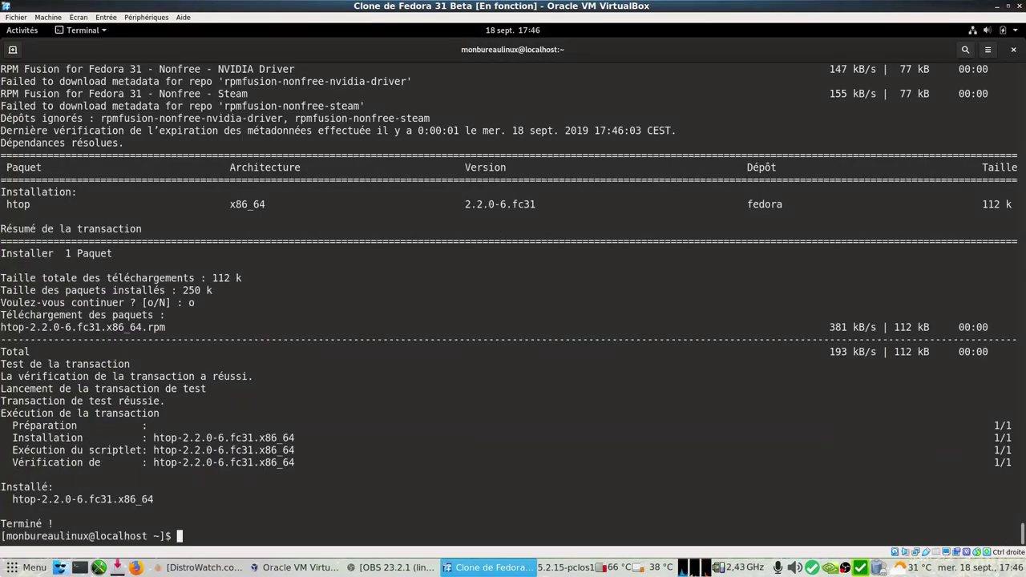
Close the terminal, restart the Fedora virtual machine and dismiss the VirtualBox mouse integration messages
left_click(1013, 50)
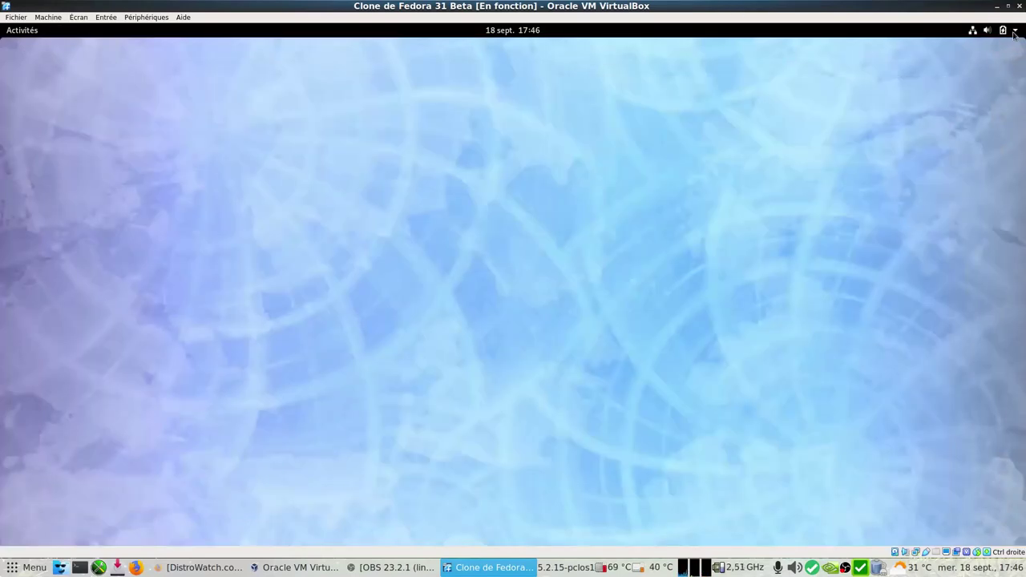
left_click(1014, 30)
left_click(985, 166)
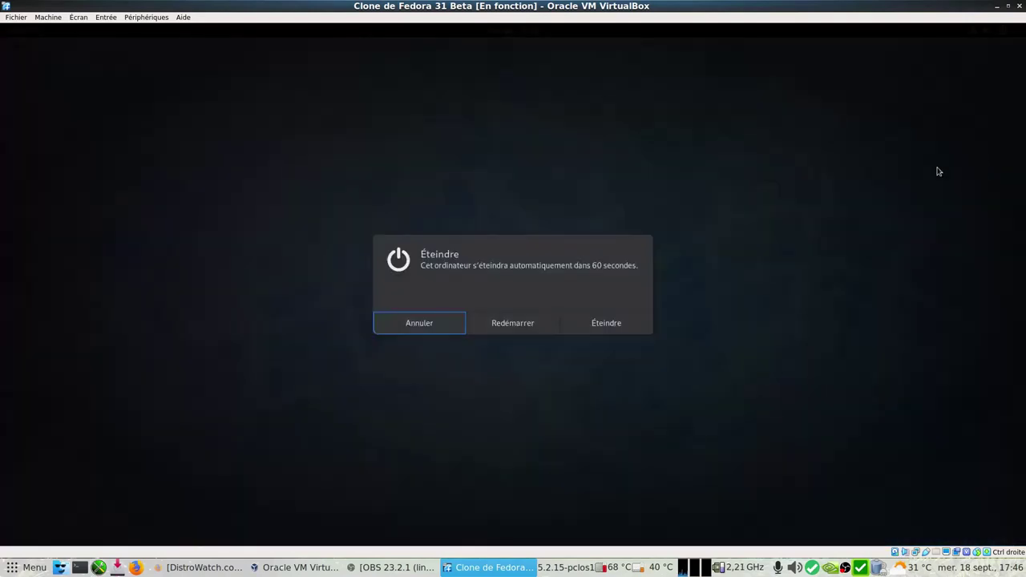
left_click(527, 324)
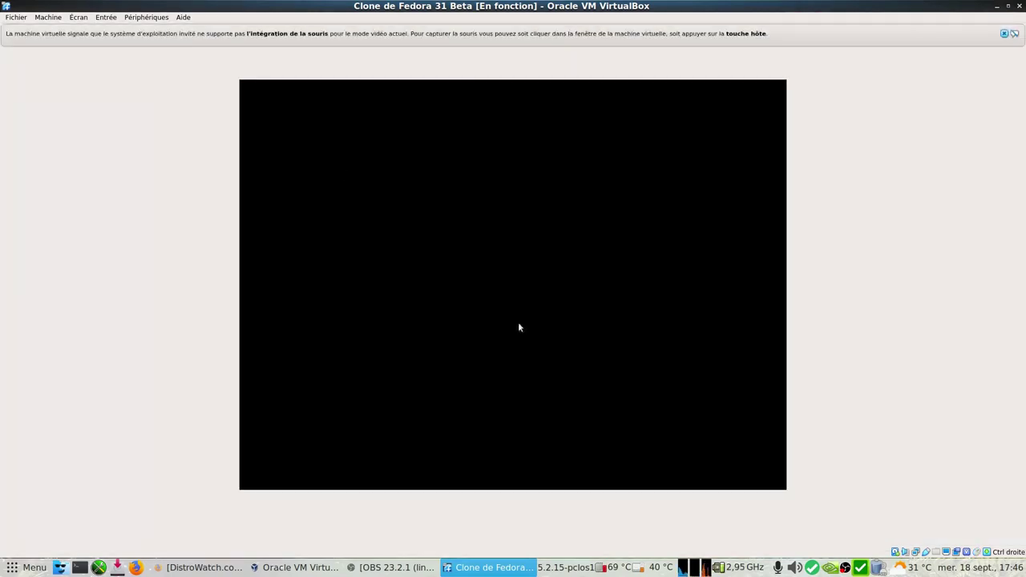
left_click(1004, 34)
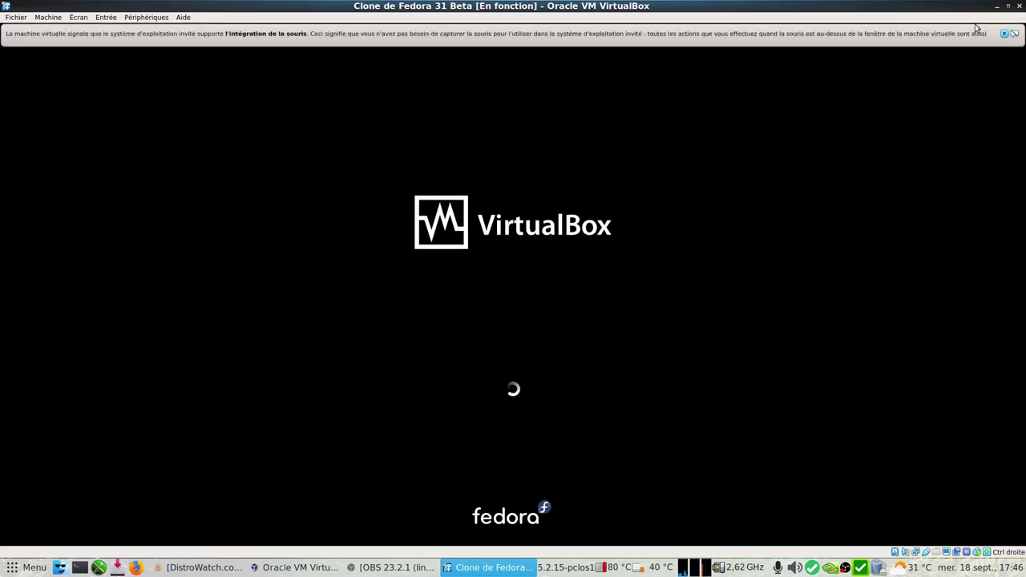
left_click(1004, 33)
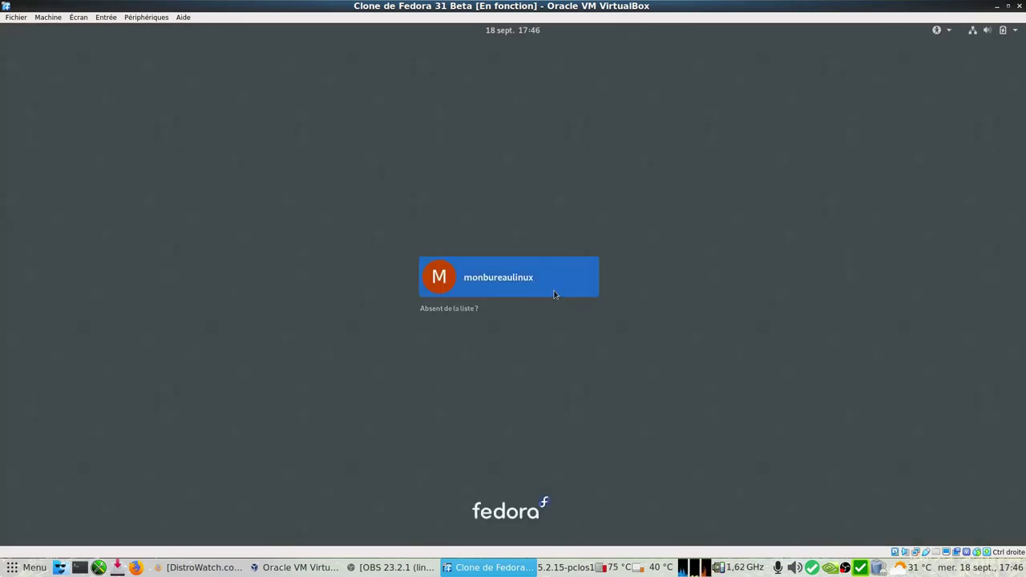
Show the available session types on the login screen, keep GNOME, and log in with the account password
left_click(544, 286)
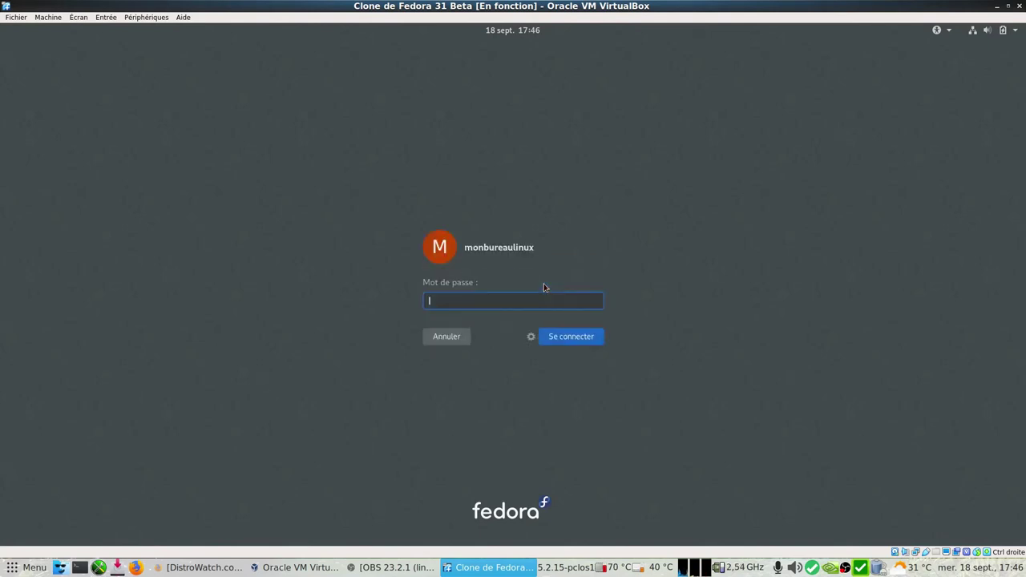
left_click(531, 338)
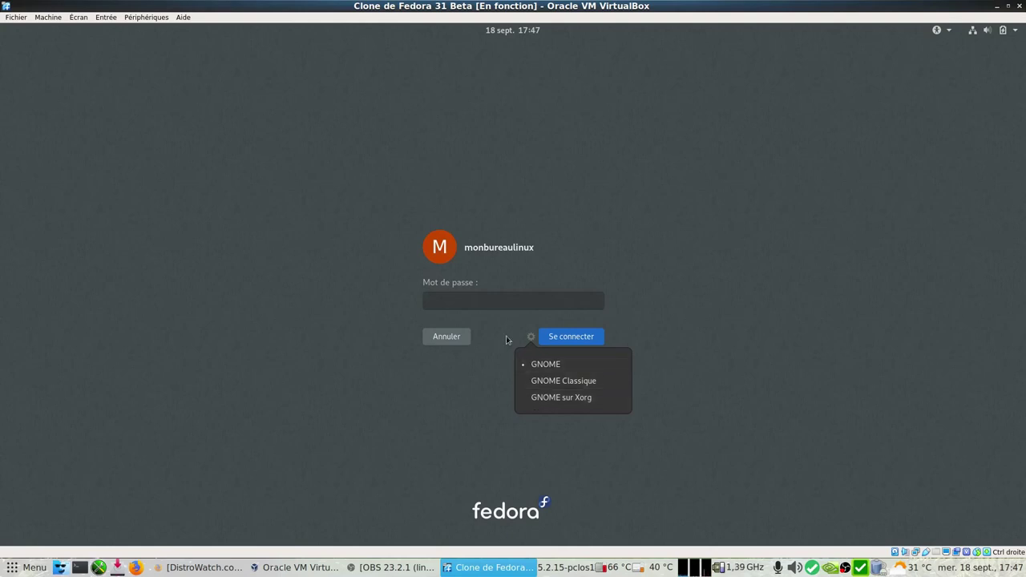
left_click(462, 305)
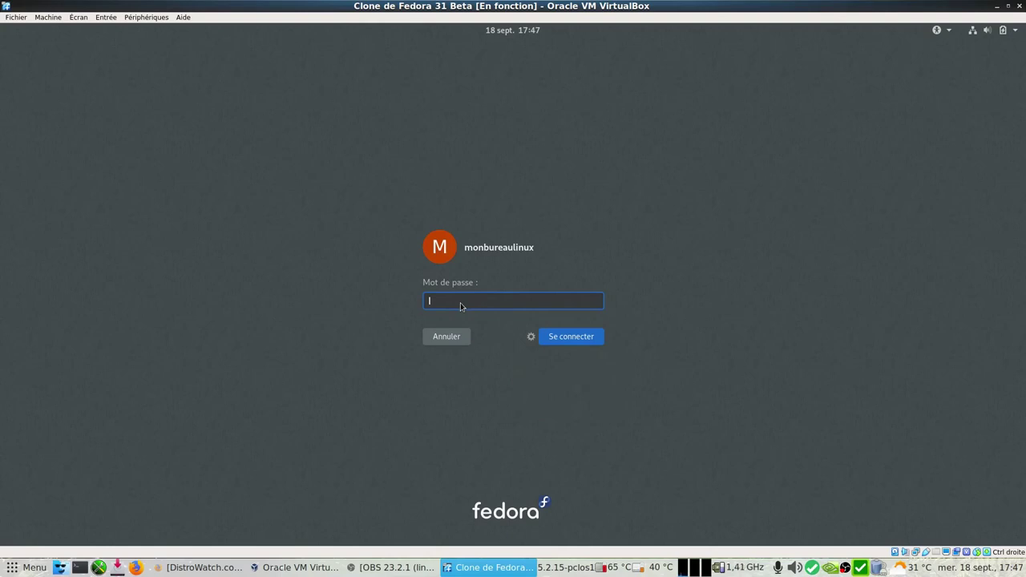
type("••••")
key("Return")
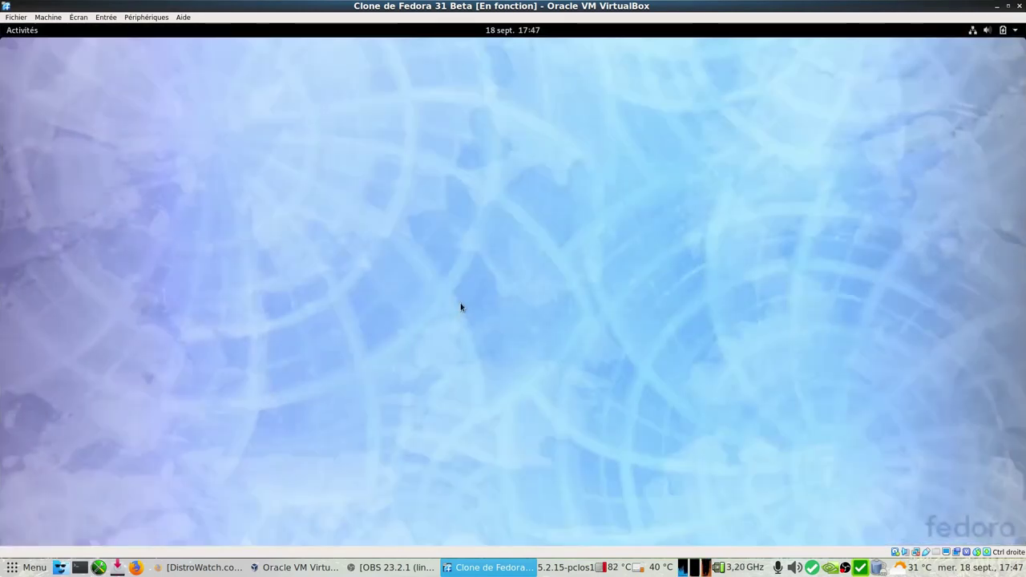
Review the system details on the À propos page of the GNOME settings and close them
left_click(22, 31)
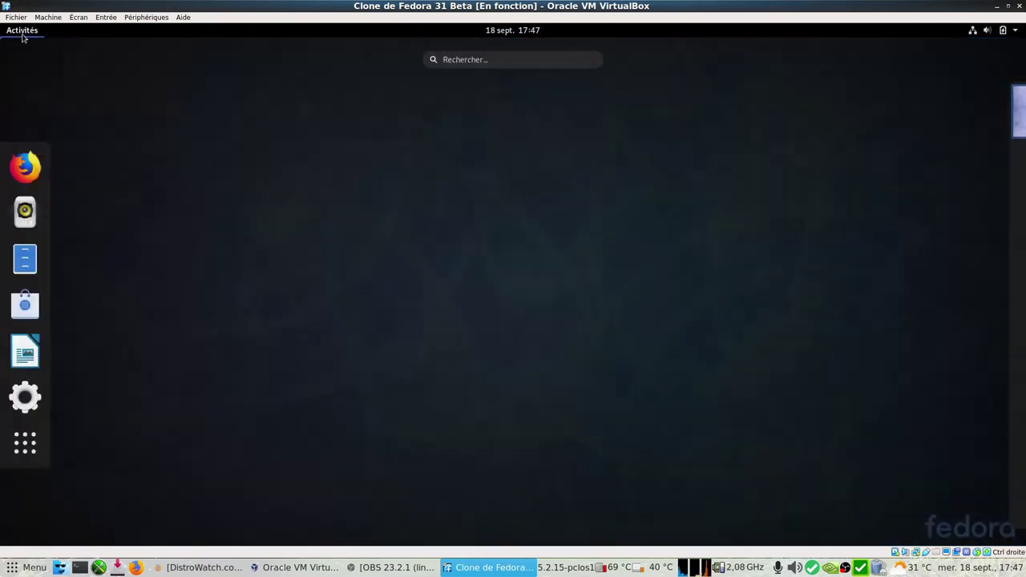
left_click(19, 398)
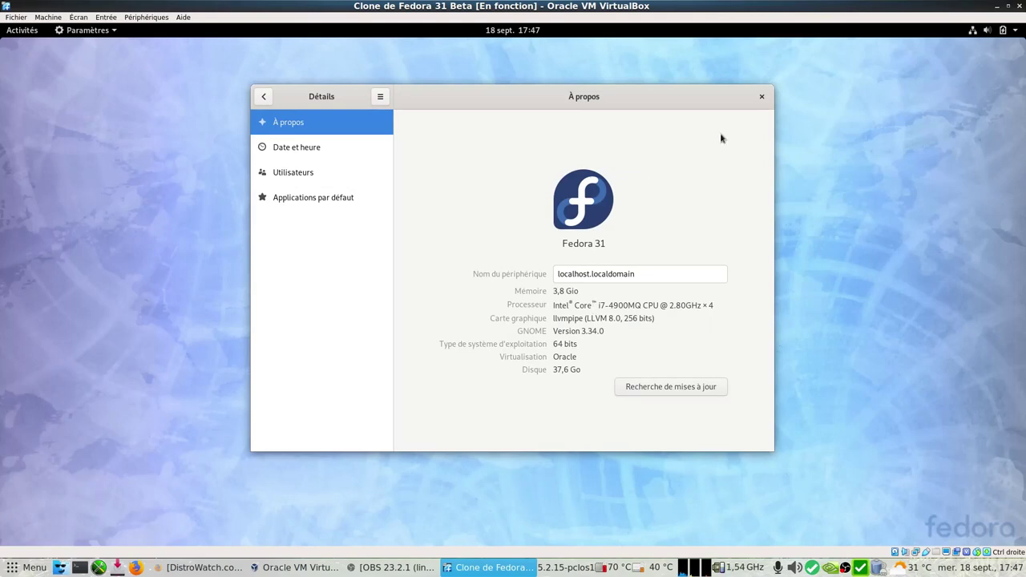
left_click(762, 96)
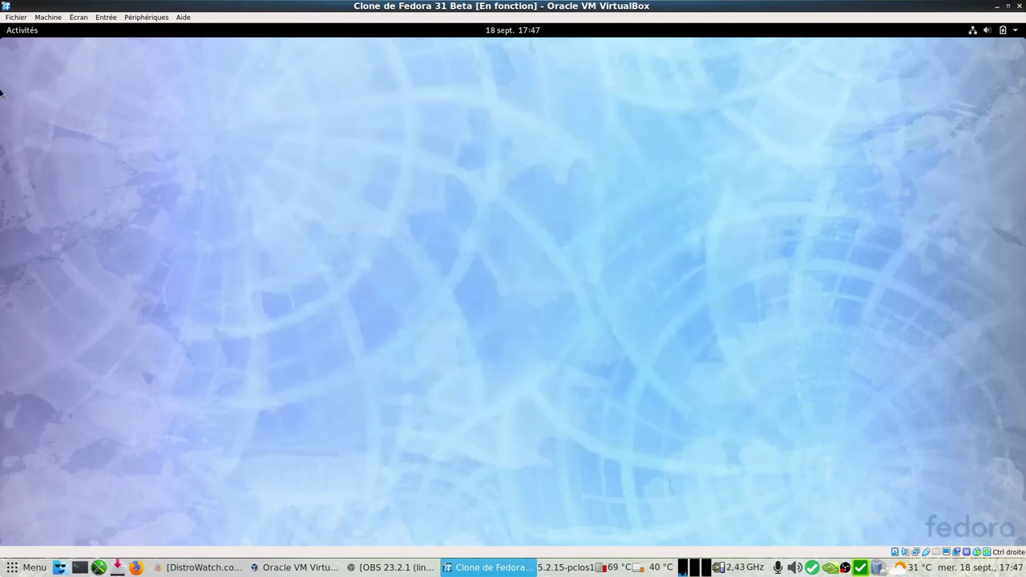
Check the CPU, memory and network usage in the system monitor, and close it
mouse_move(1, 25)
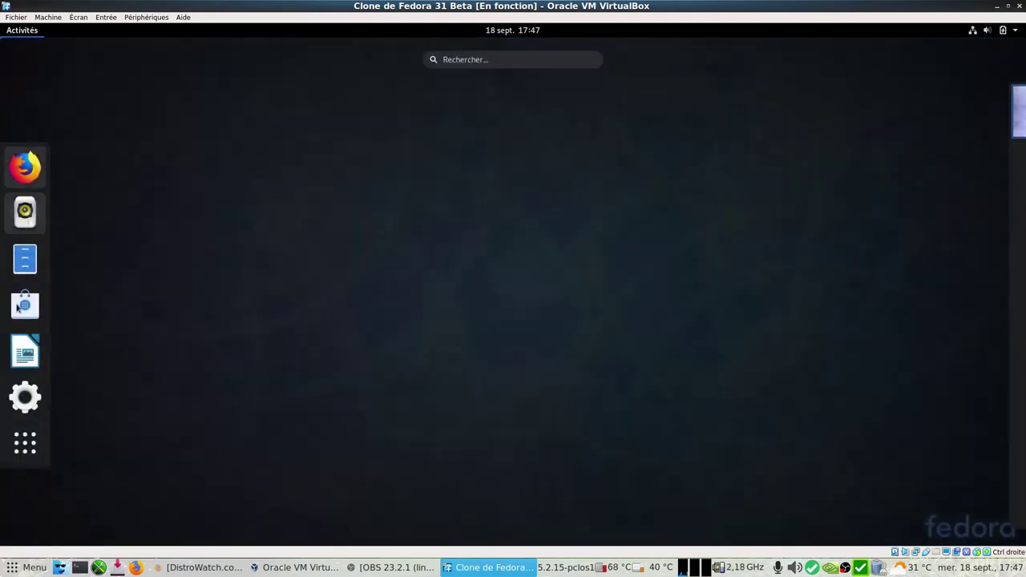
left_click(41, 439)
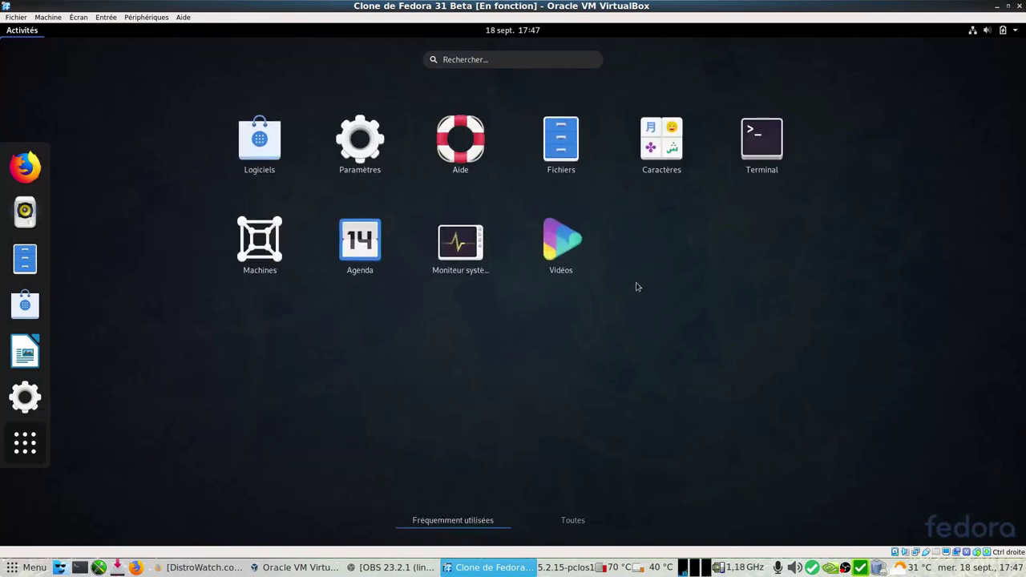
left_click(465, 243)
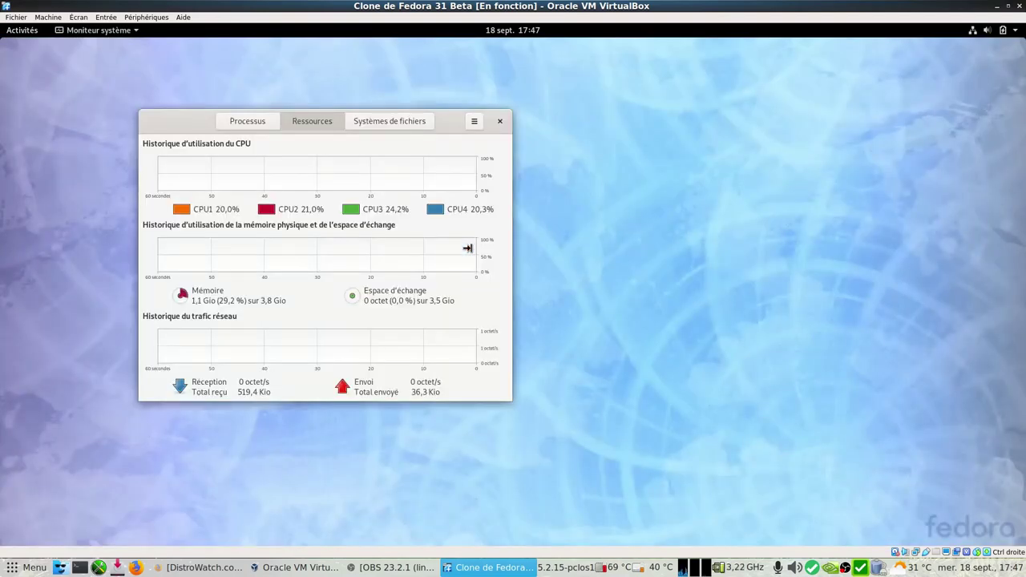
left_click(499, 122)
Launch Htop from the list of all applications, view the running processes and close it
key("super")
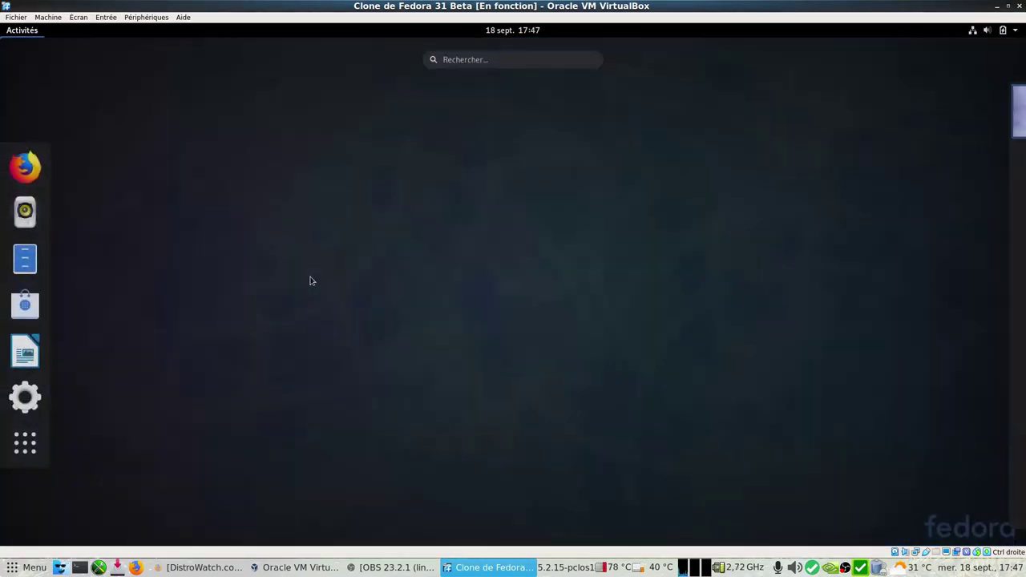
left_click(25, 444)
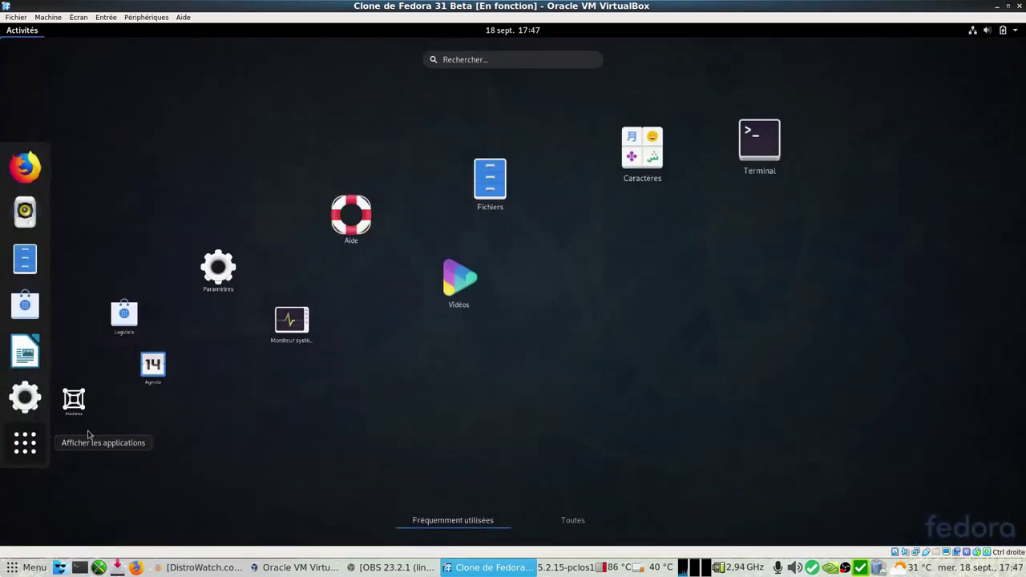
left_click(557, 517)
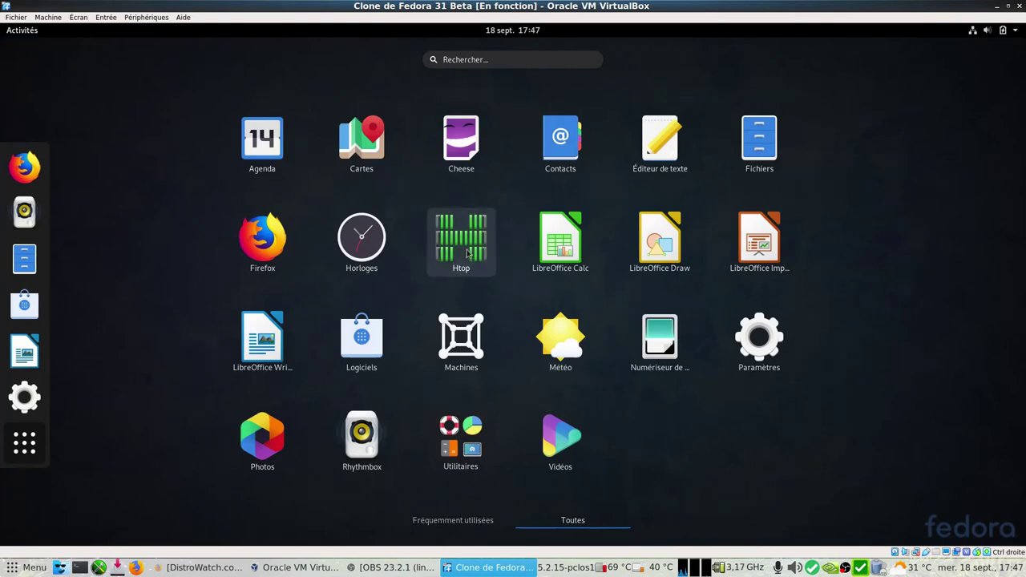
left_click(469, 253)
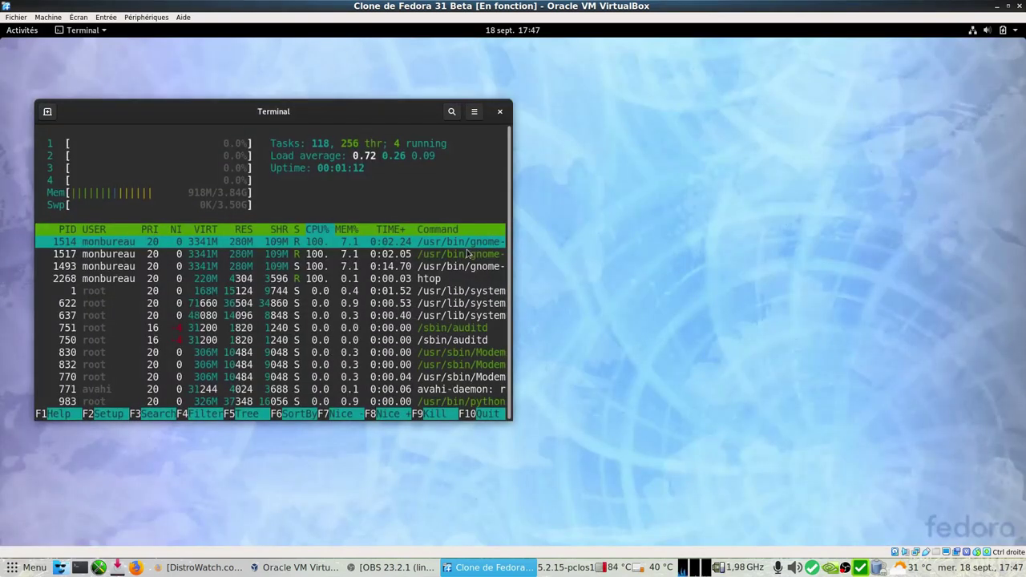
left_click(500, 112)
Launch LibreOffice Writer and dismiss the tip of the day
key("super")
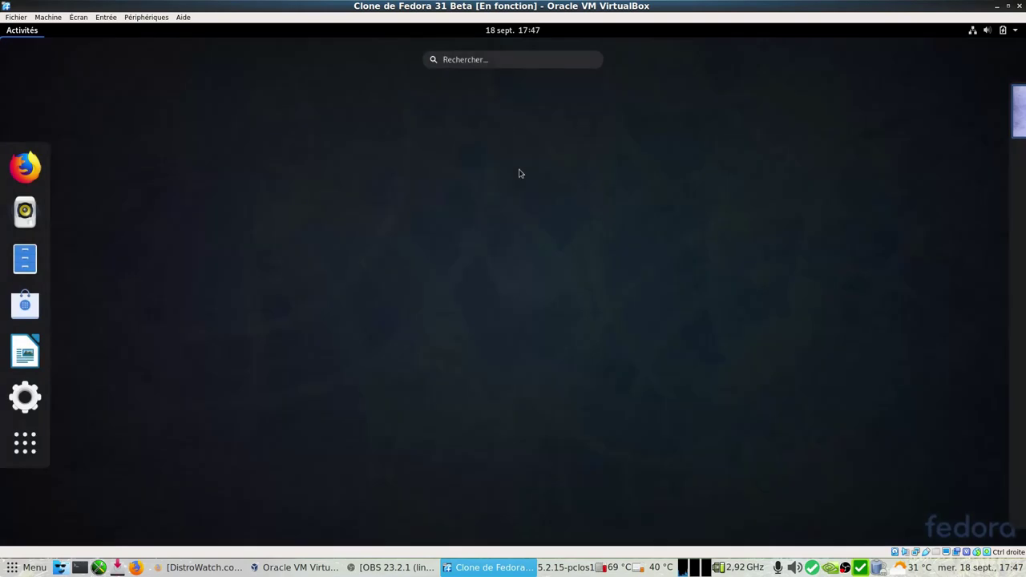
left_click(36, 460)
left_click(25, 351)
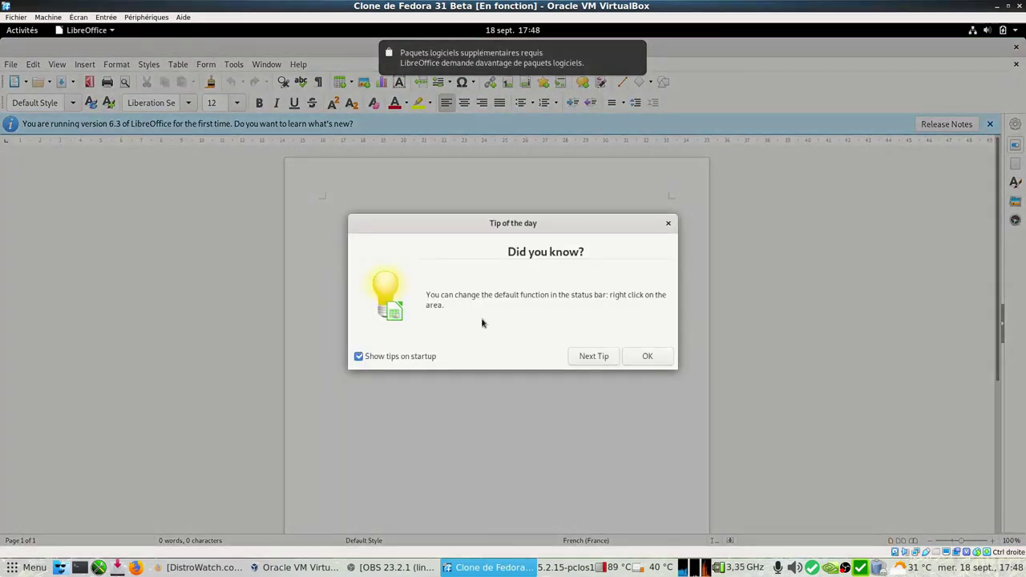
left_click(651, 357)
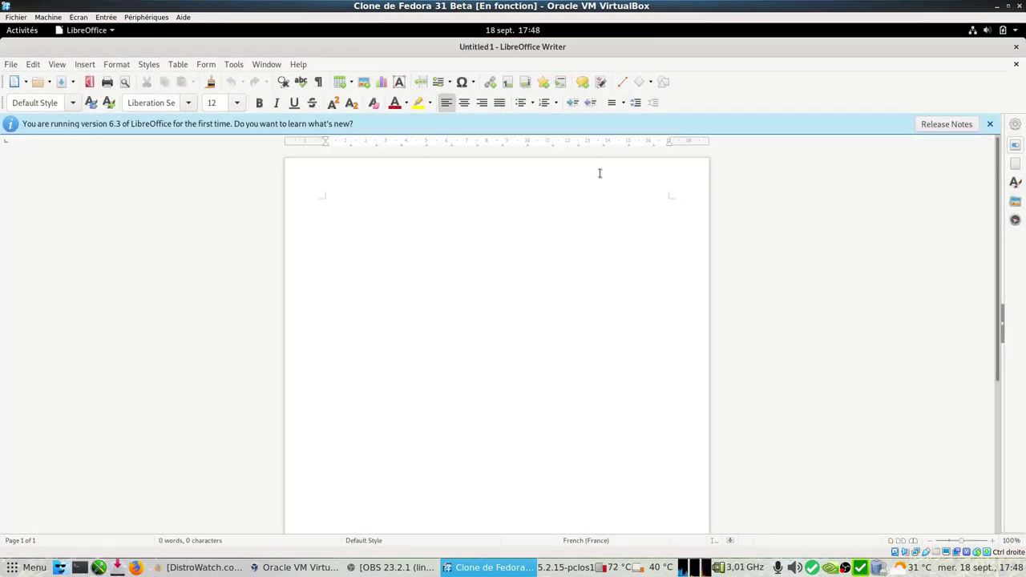
Install libreoffice-langpack-fr from the notification about additional packages, close Writer and return to the Software overview
left_click(507, 32)
left_click(485, 84)
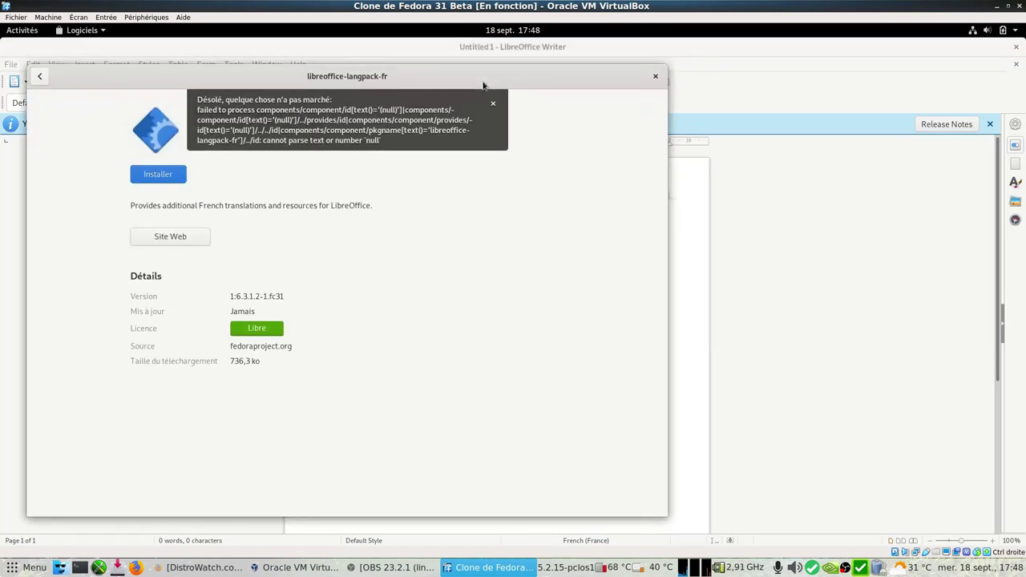
left_click(161, 176)
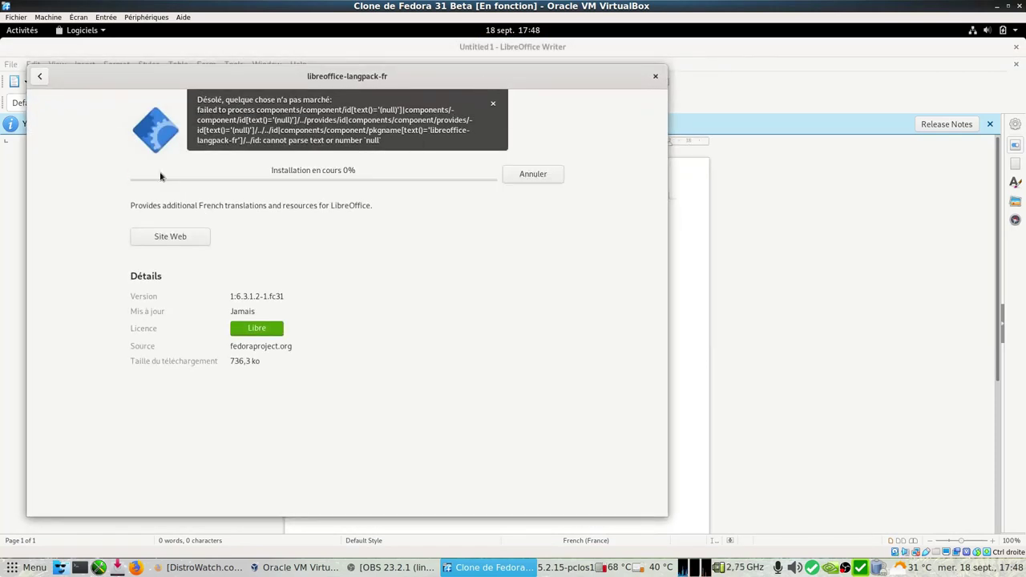
left_click(900, 94)
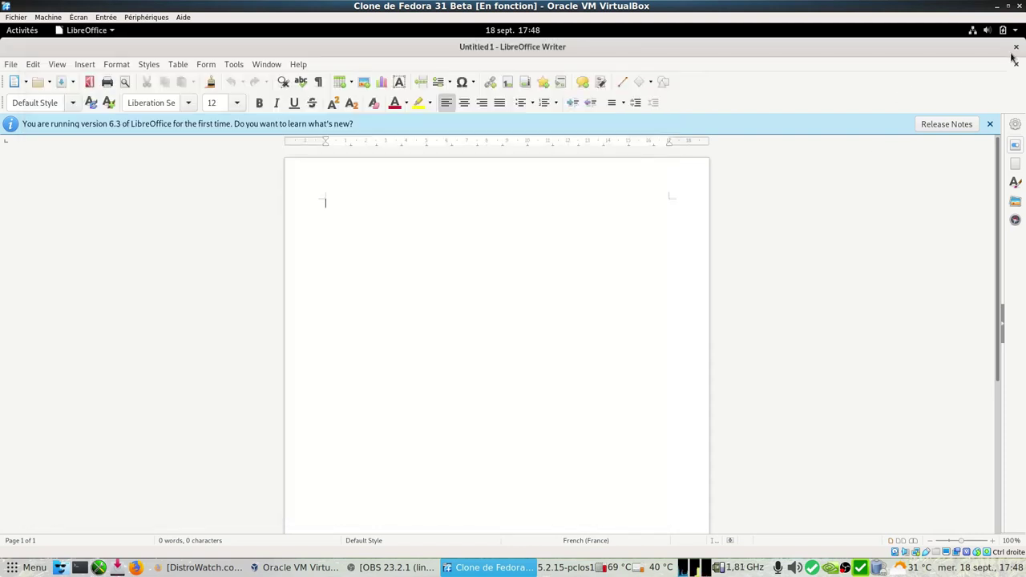
left_click(1016, 47)
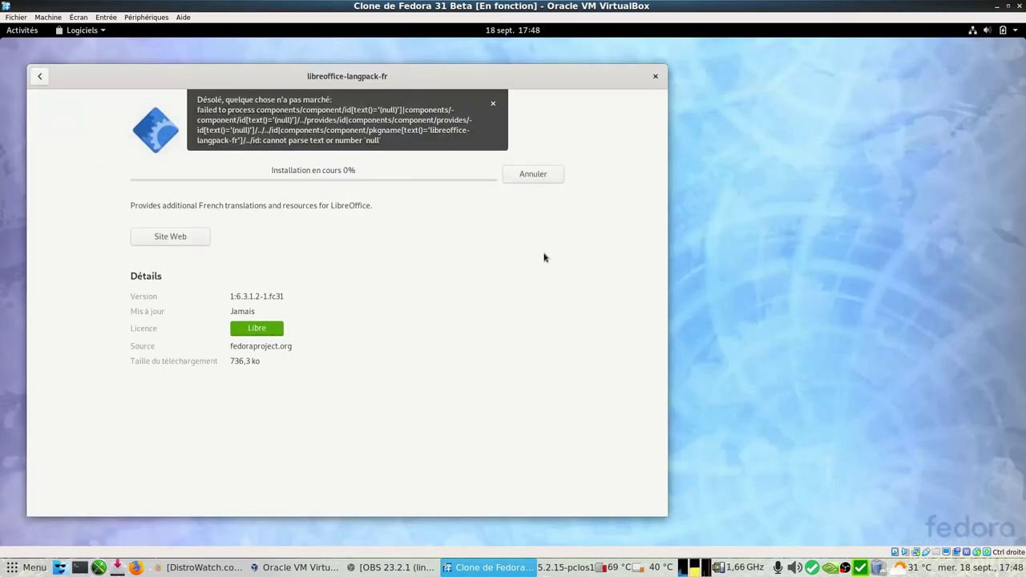
left_click_drag(588, 76, 759, 74)
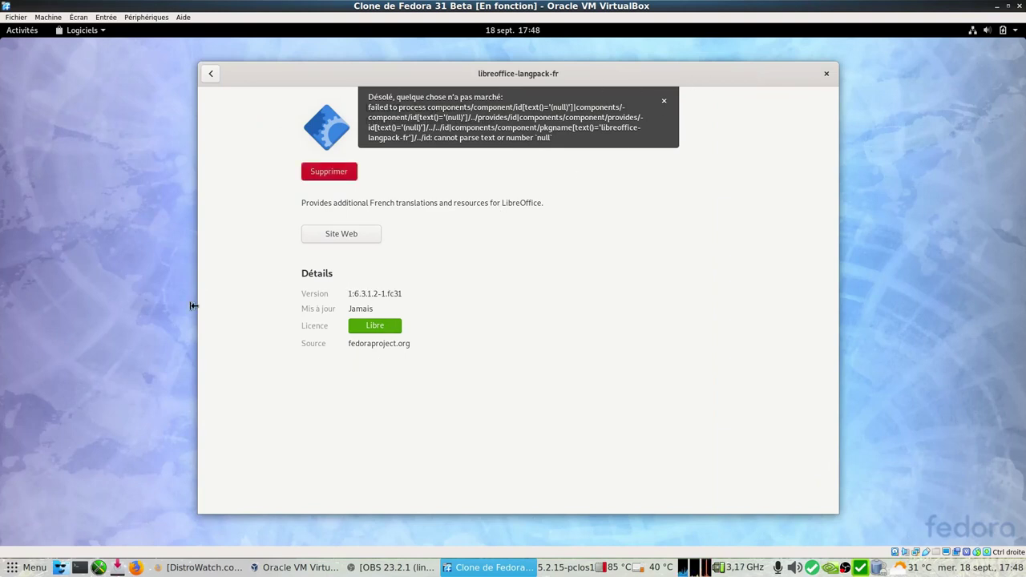
left_click(209, 75)
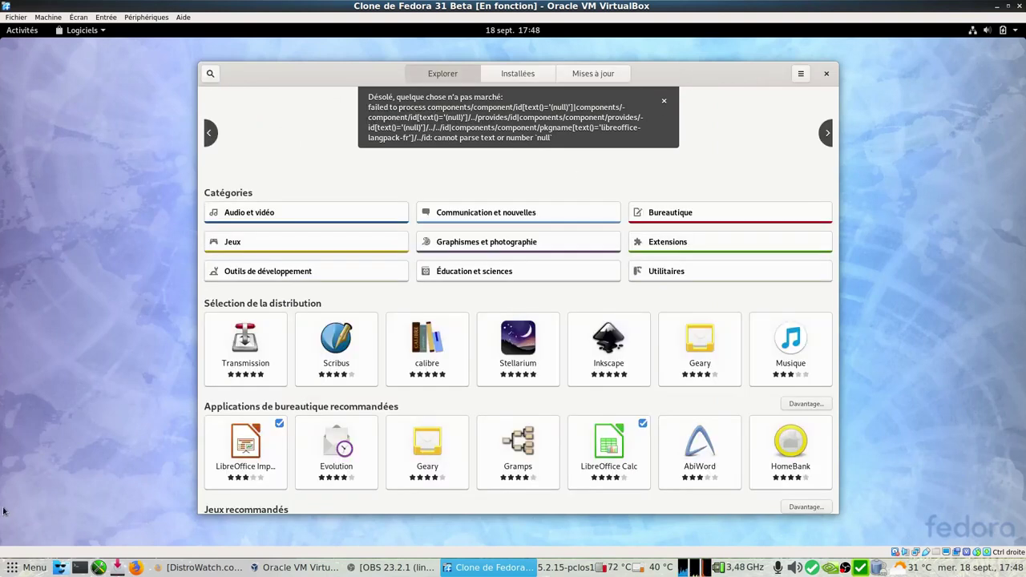
Reopen LibreOffice Writer to check its interface language and version information, and close it
key("super")
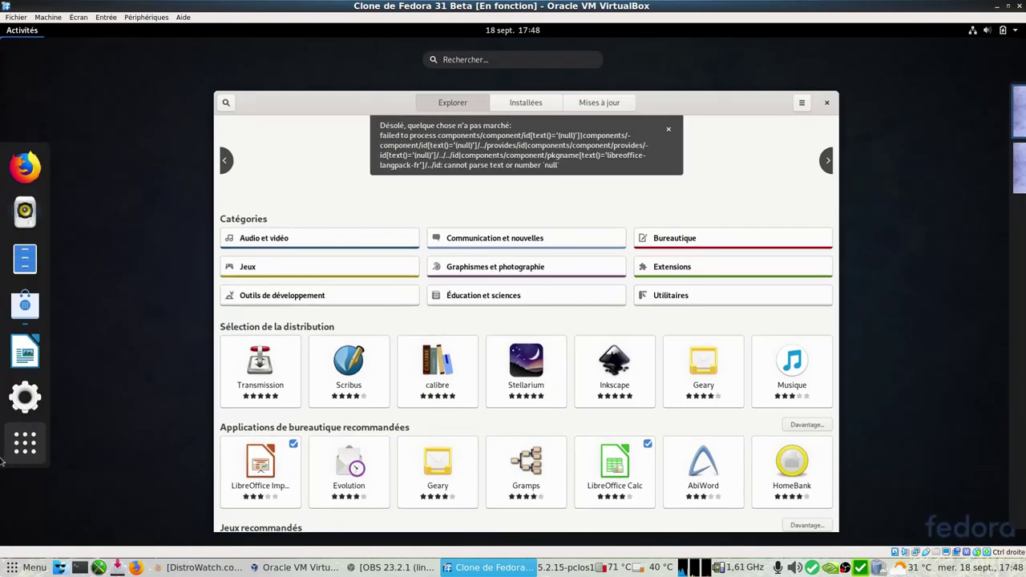
left_click(26, 350)
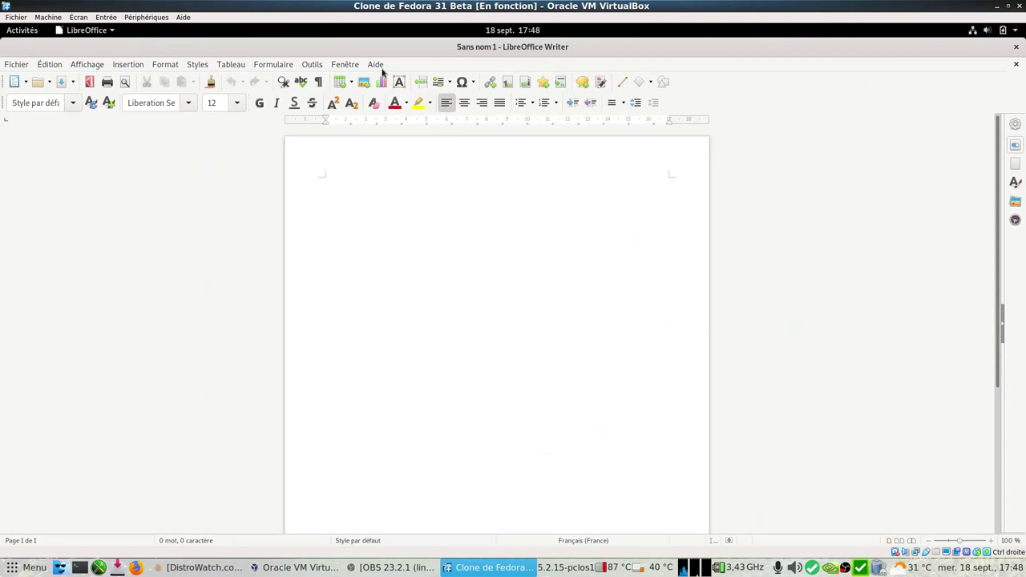
left_click(382, 67)
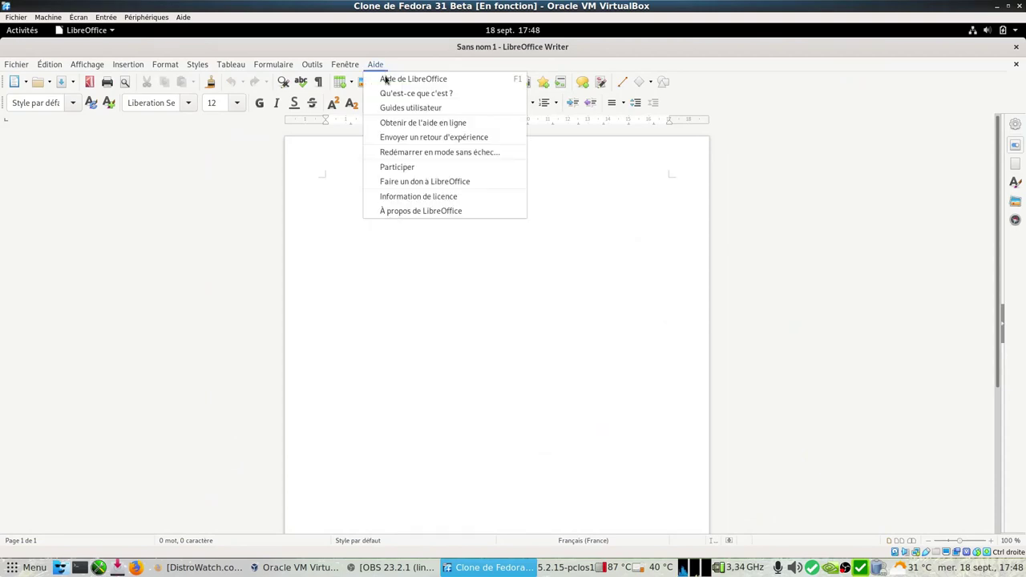
left_click(452, 213)
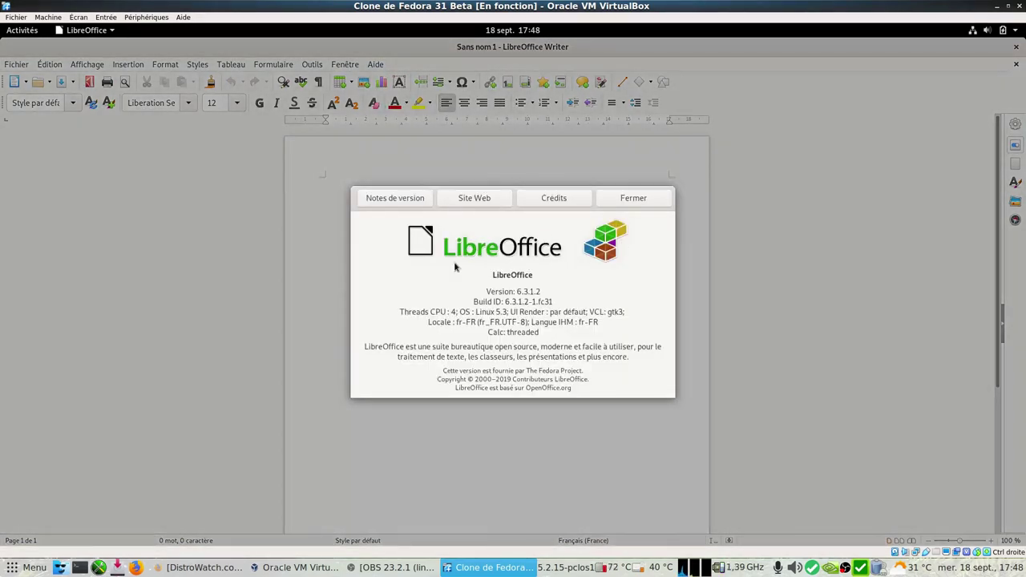
left_click(639, 199)
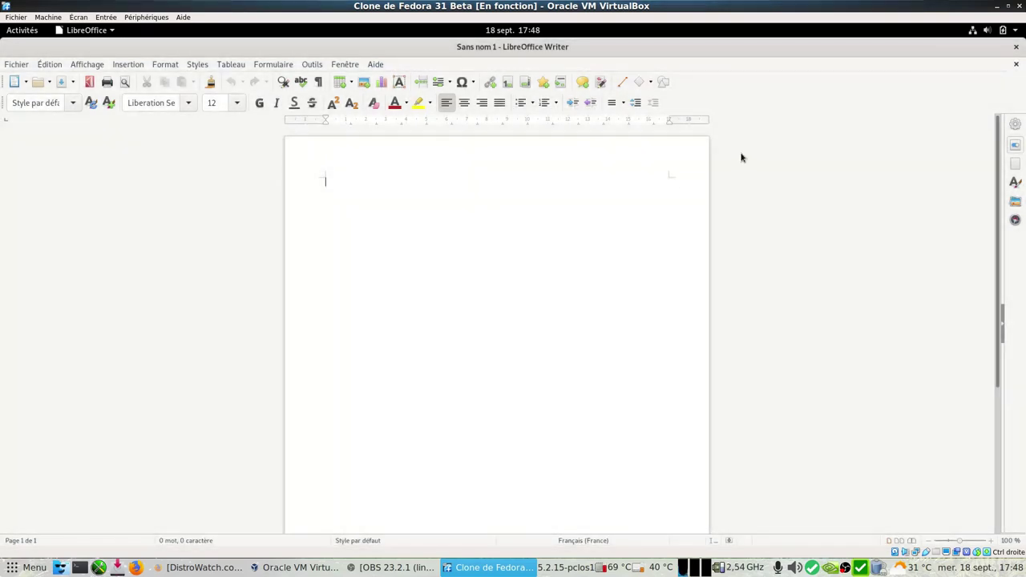
left_click(1016, 46)
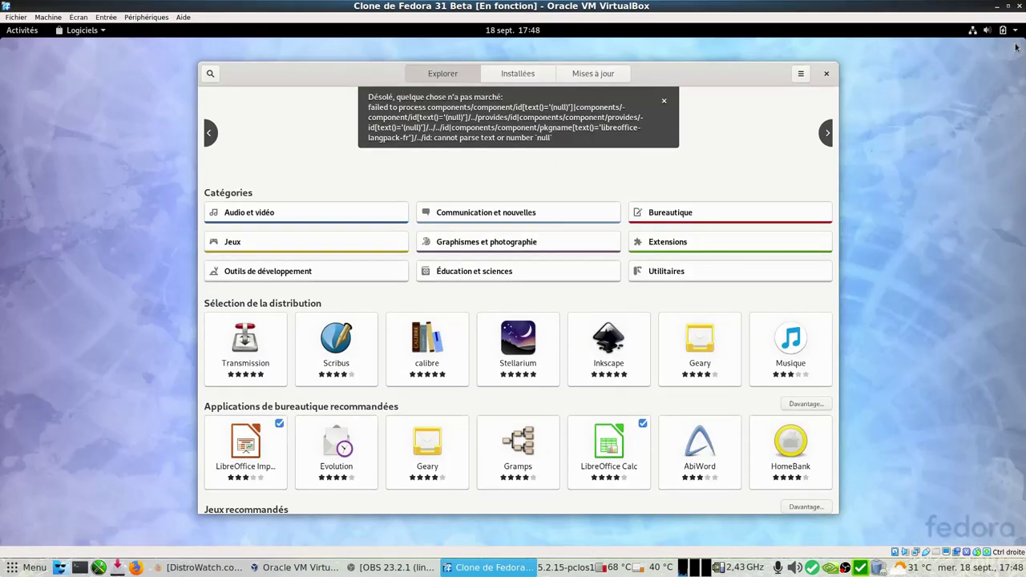
Check the installed applications and the available updates in Software
left_click(523, 73)
left_click(598, 76)
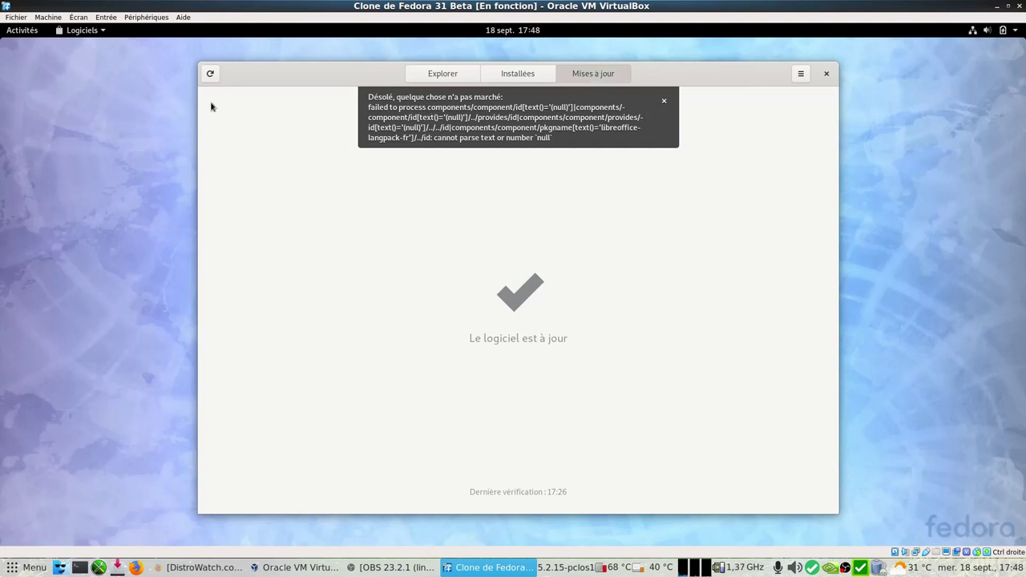
Start a new search for software updates and check the version information of the Files application
left_click(210, 75)
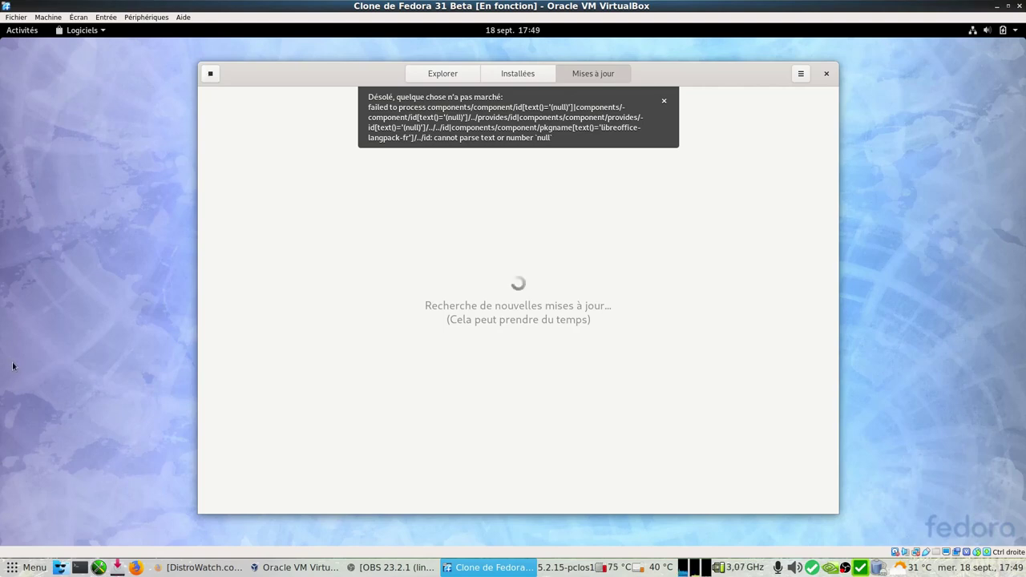
key("super")
left_click(25, 259)
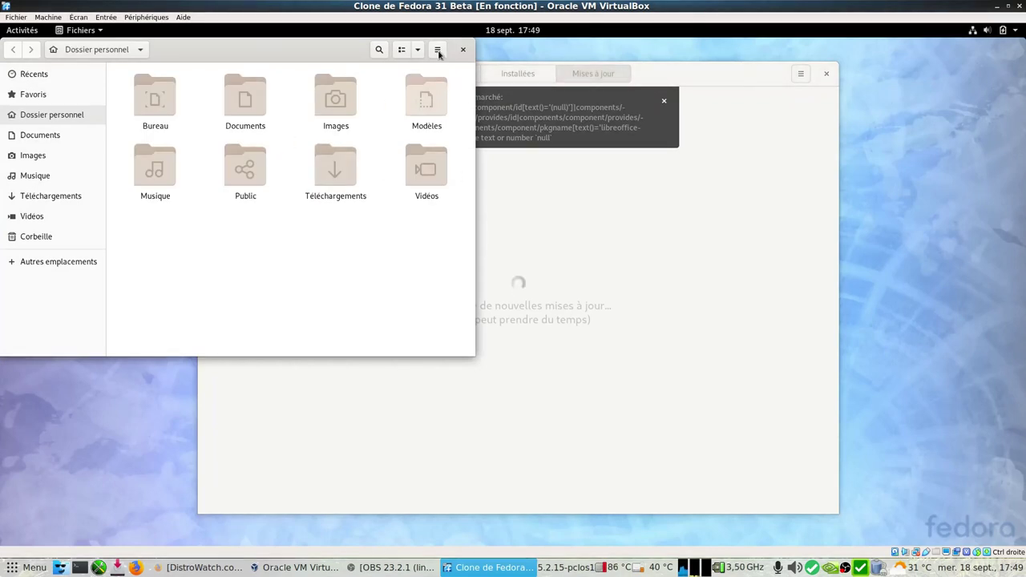
left_click(438, 50)
left_click(411, 245)
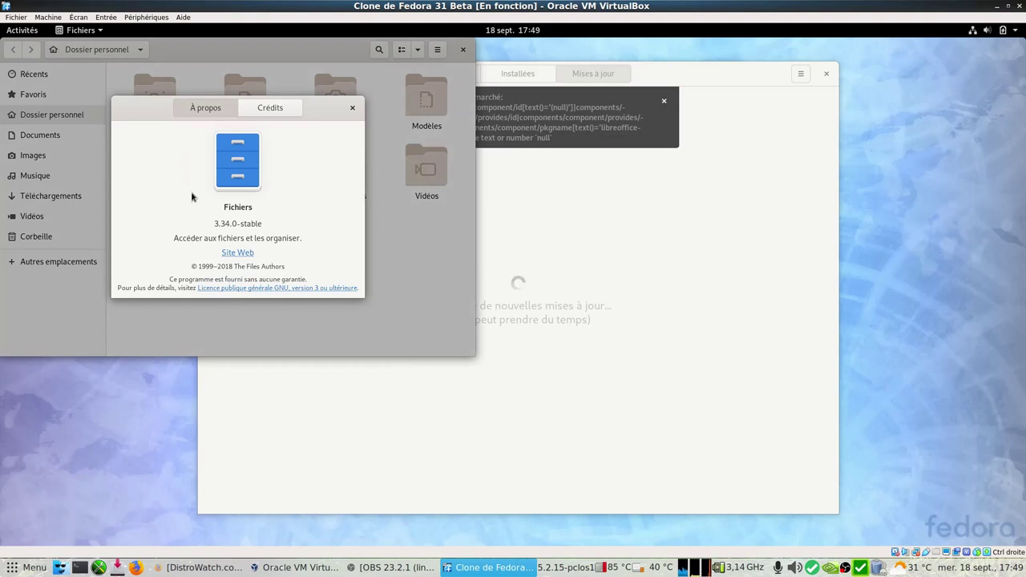
left_click(351, 109)
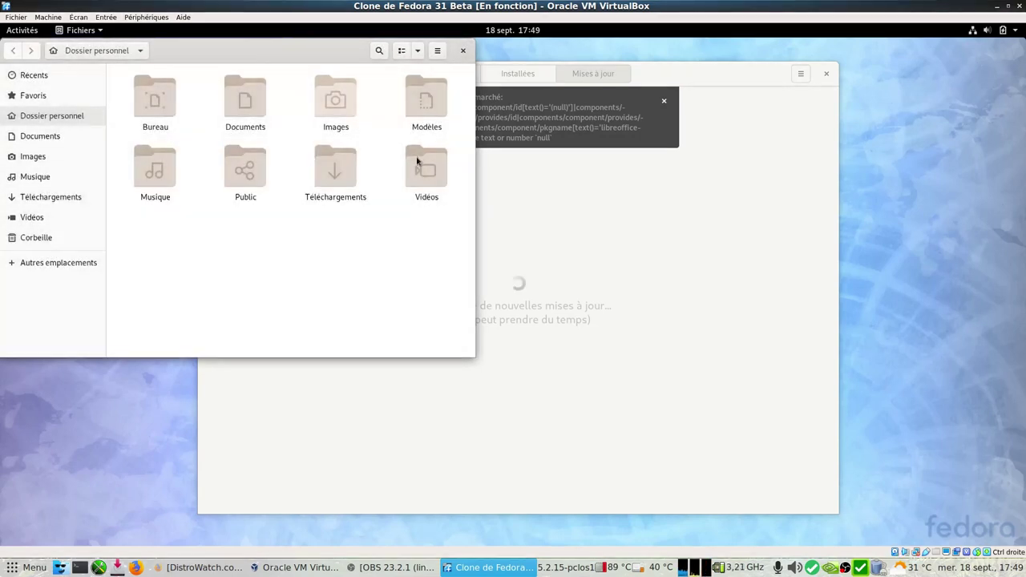
Look at the actions offered for the Vidéos folder and close the file manager
right_click(422, 169)
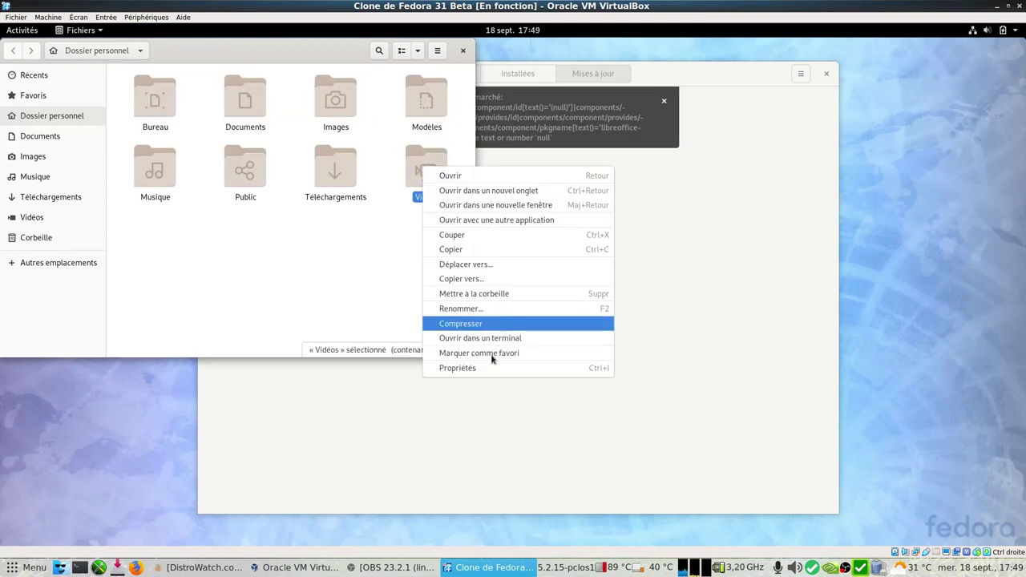
left_click(328, 293)
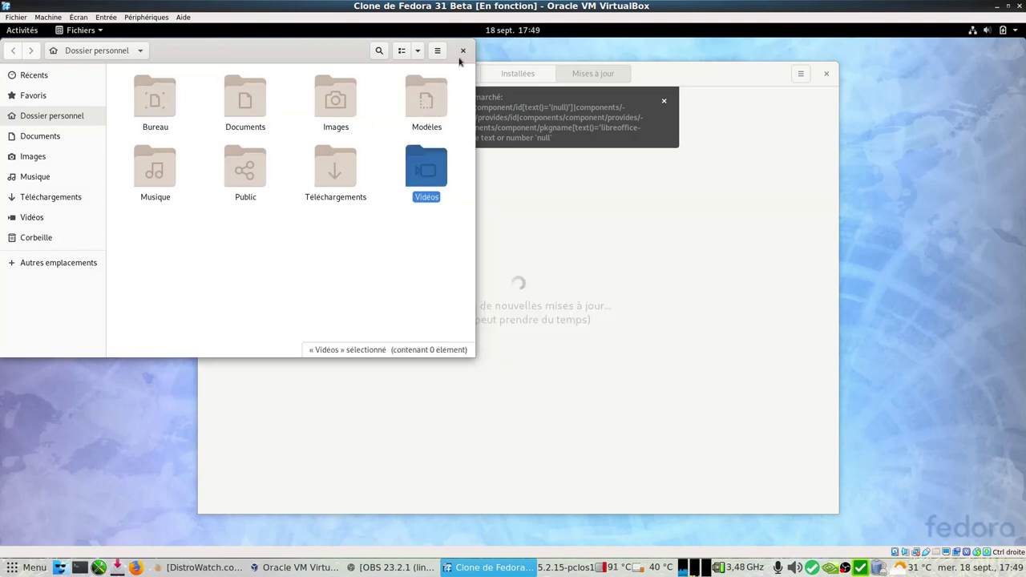
left_click(463, 51)
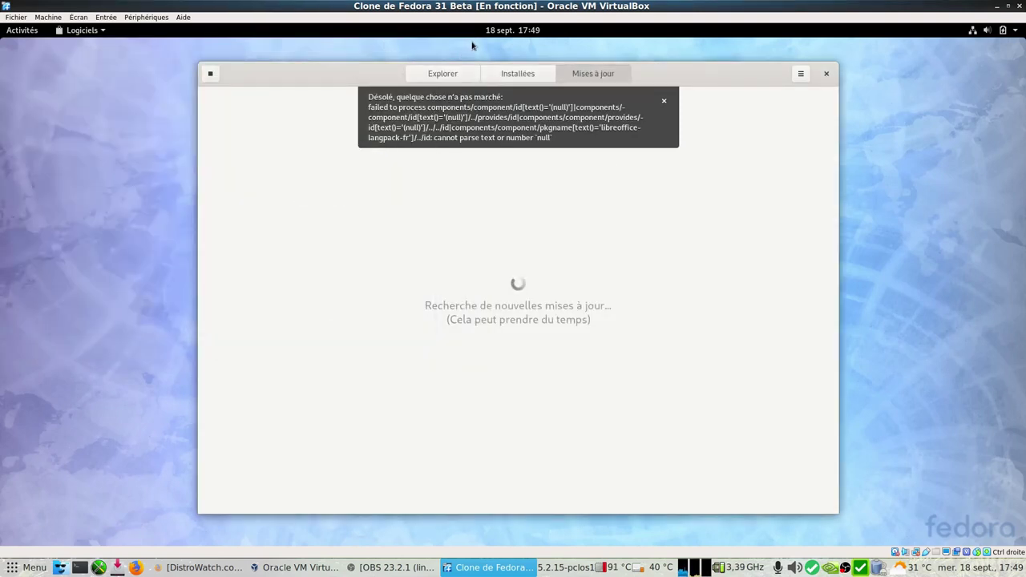
Check disk space usage by running df -h in a Terminal, and close it
left_click(22, 30)
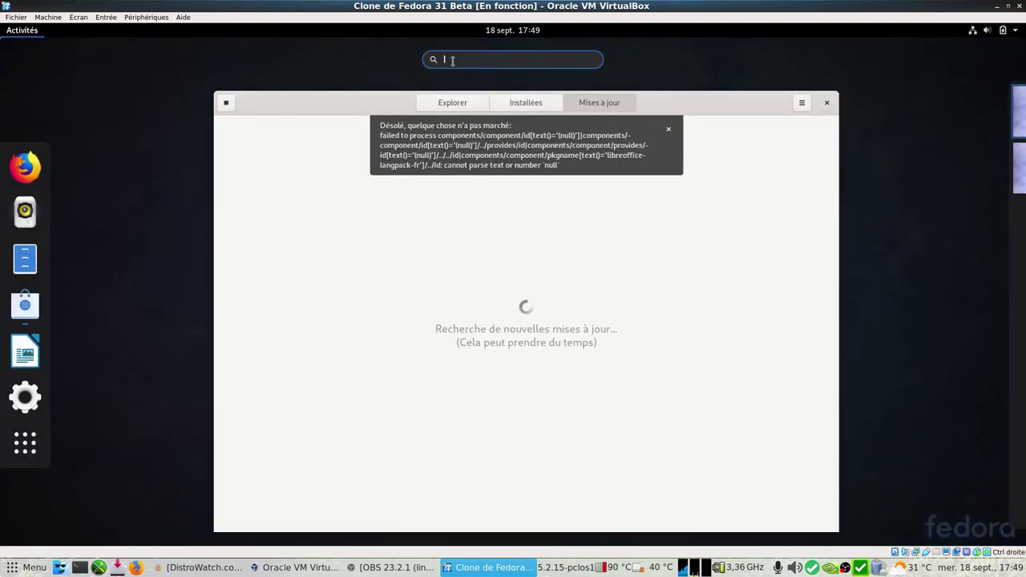
type("ter")
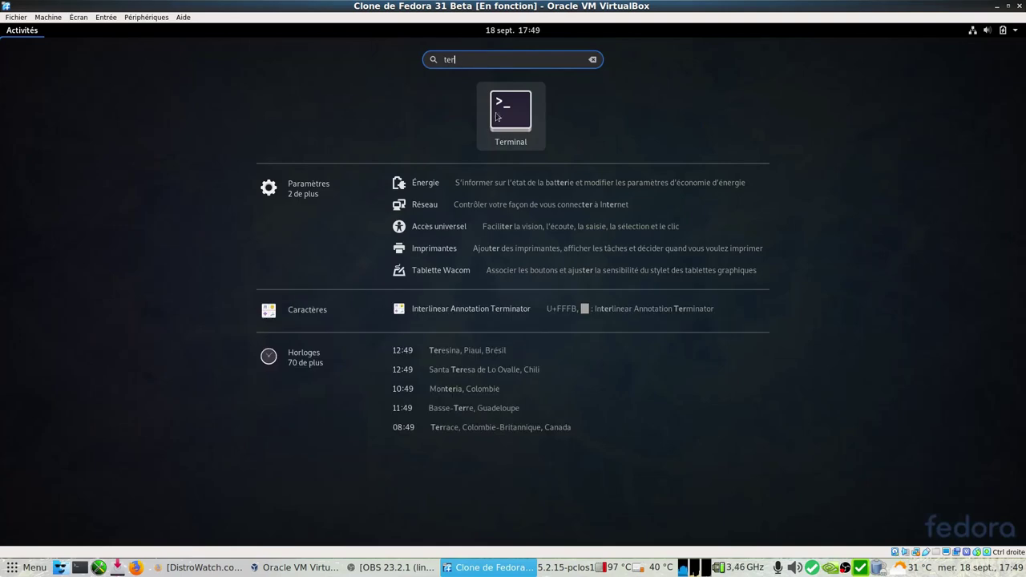
left_click(511, 116)
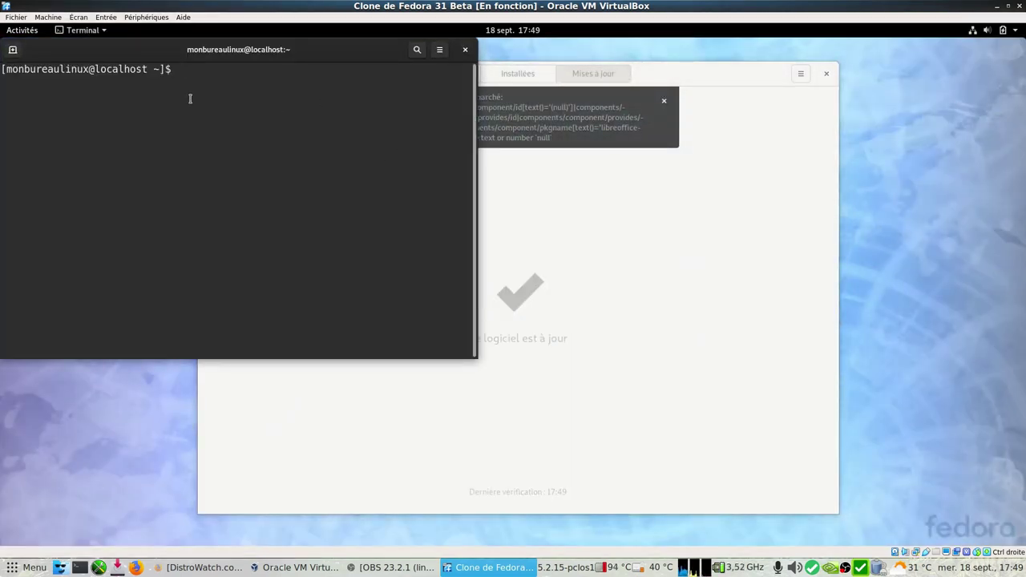
type("df -h")
key("Return")
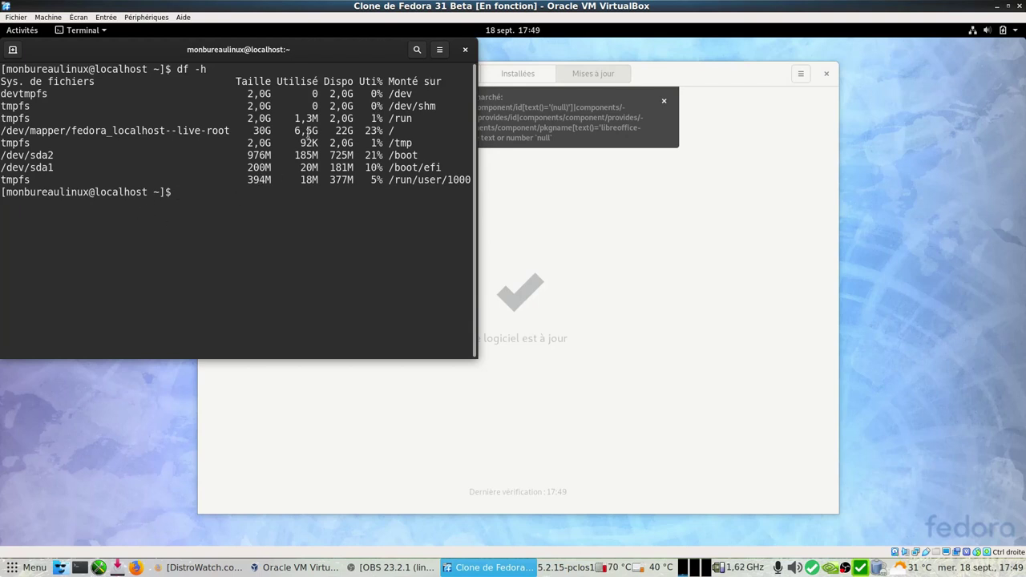
left_click(463, 55)
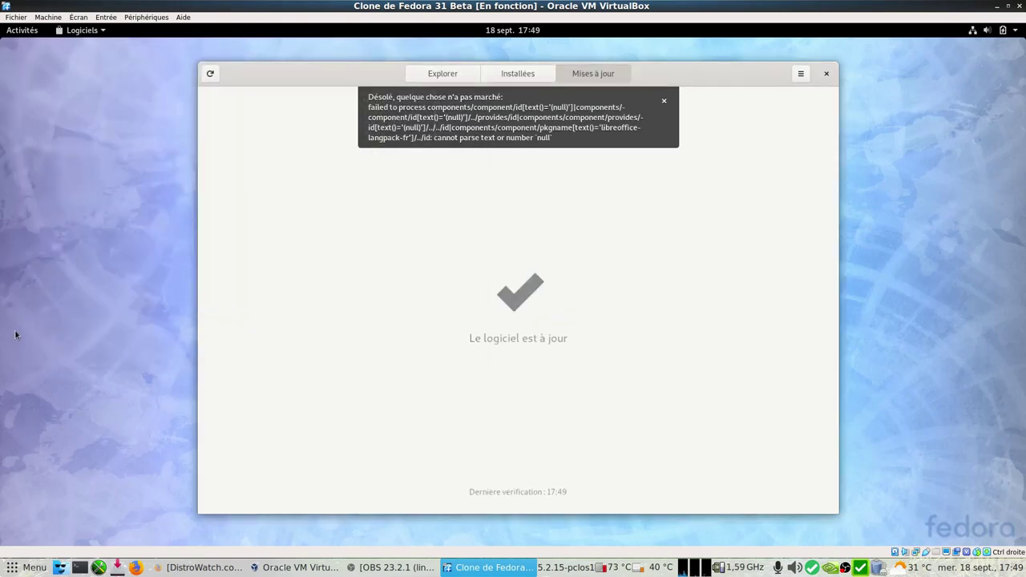
Open the system monitor from the Utilitaires group to check resource and file system usage, and close it
key("super")
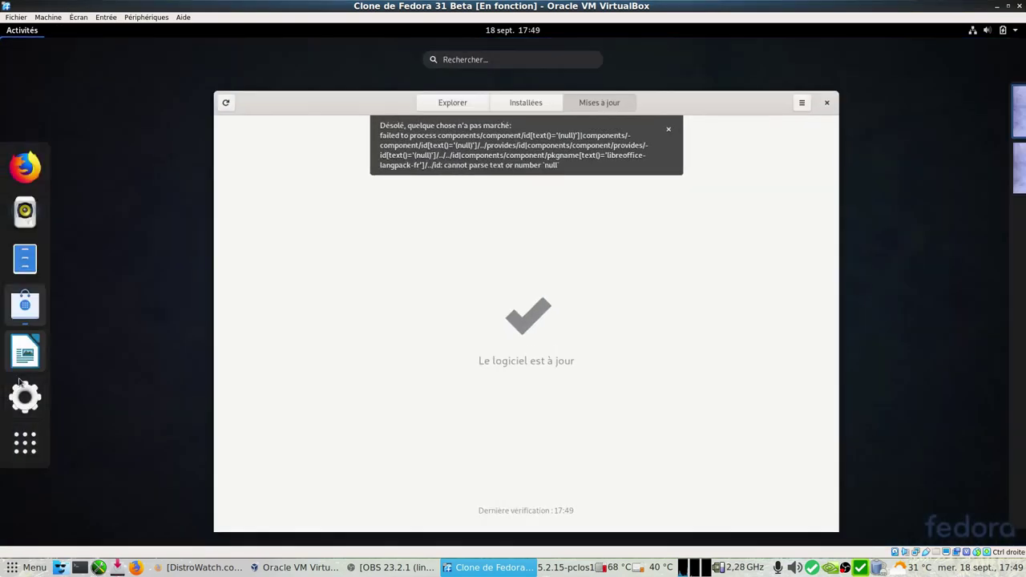
left_click(25, 442)
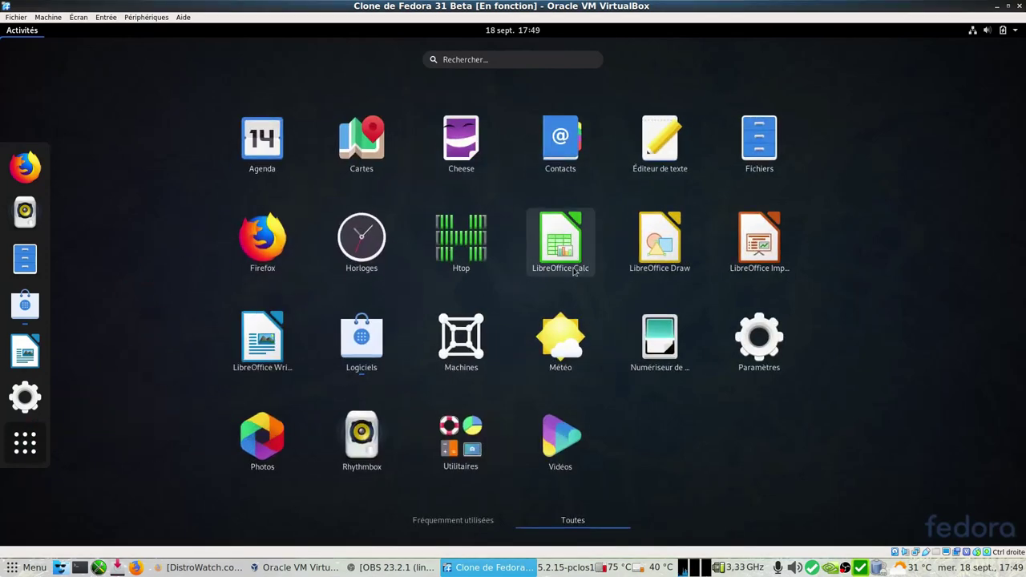
left_click(462, 439)
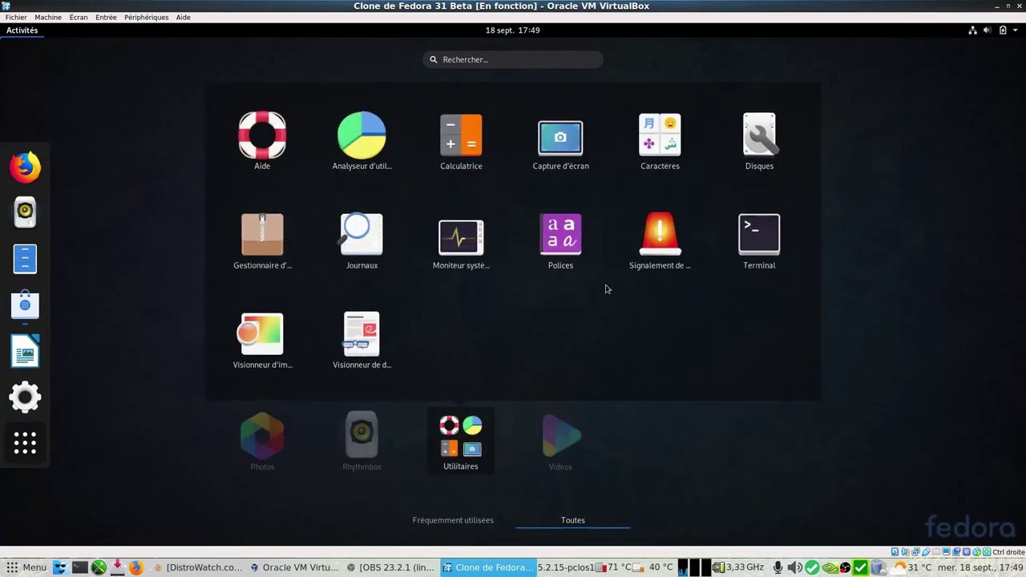
left_click(457, 241)
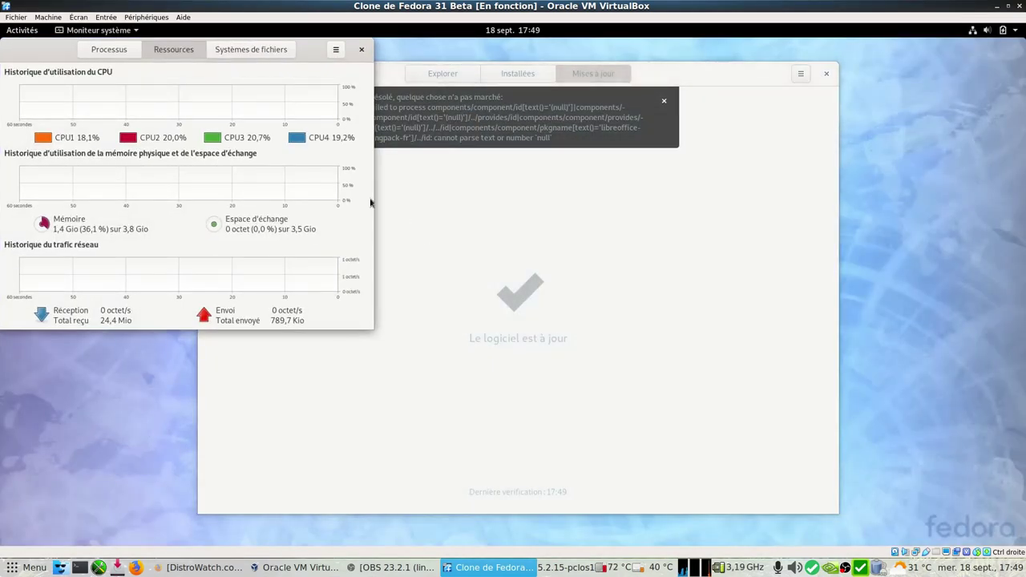
left_click(250, 50)
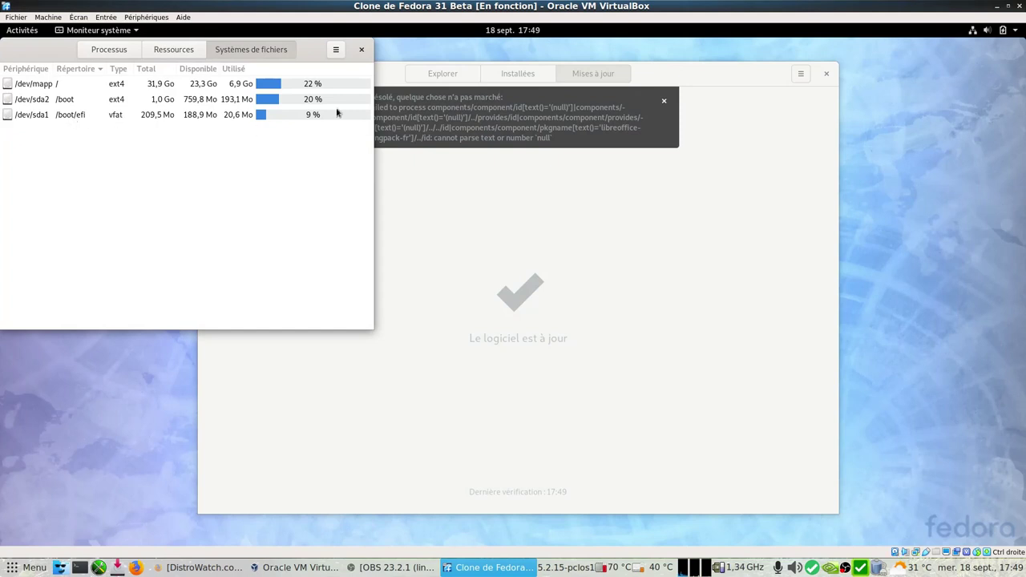
left_click(361, 51)
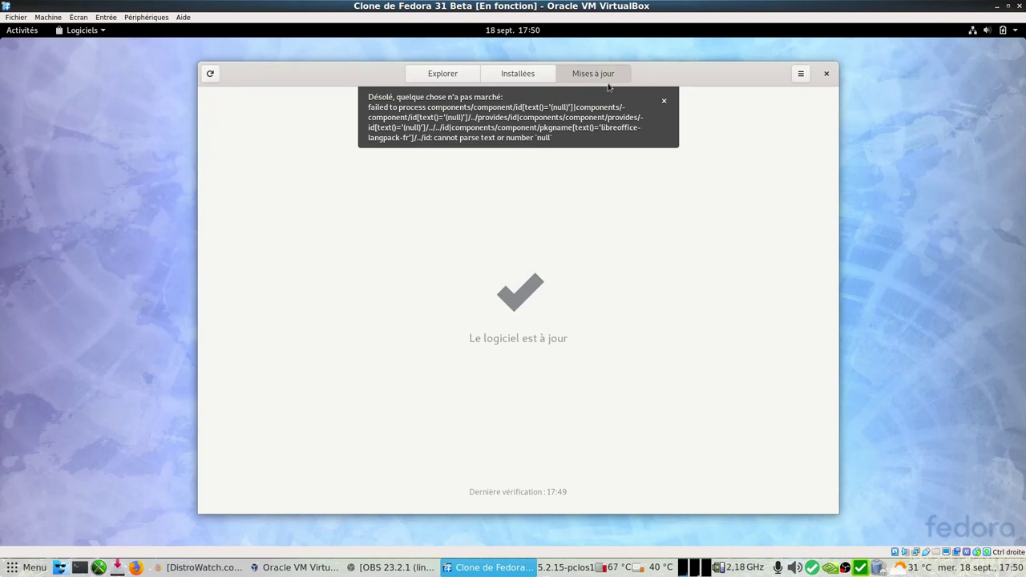
Dismiss the error notification in Software, search the catalogue for neofetch and clear the search
left_click(448, 75)
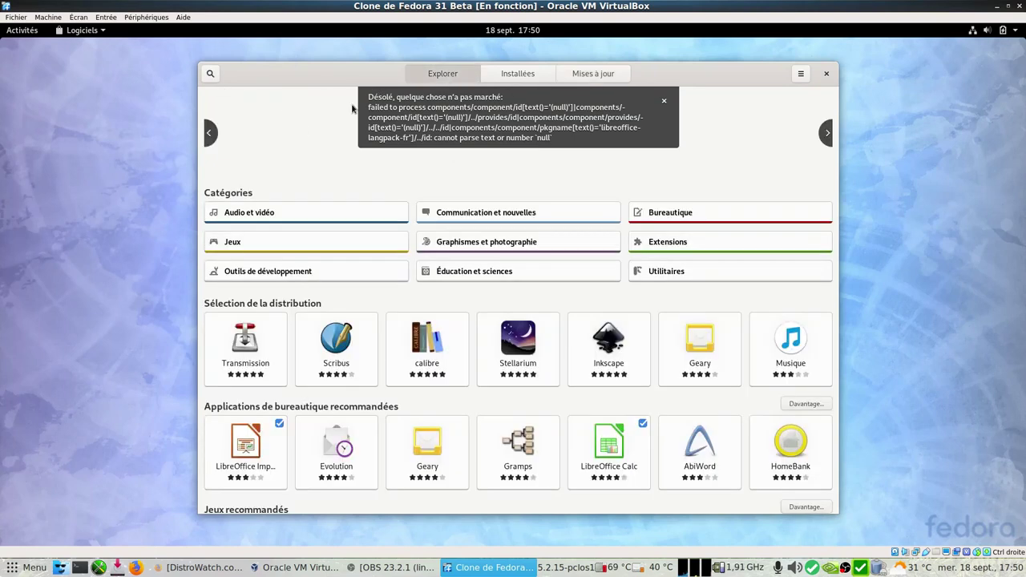
left_click(210, 73)
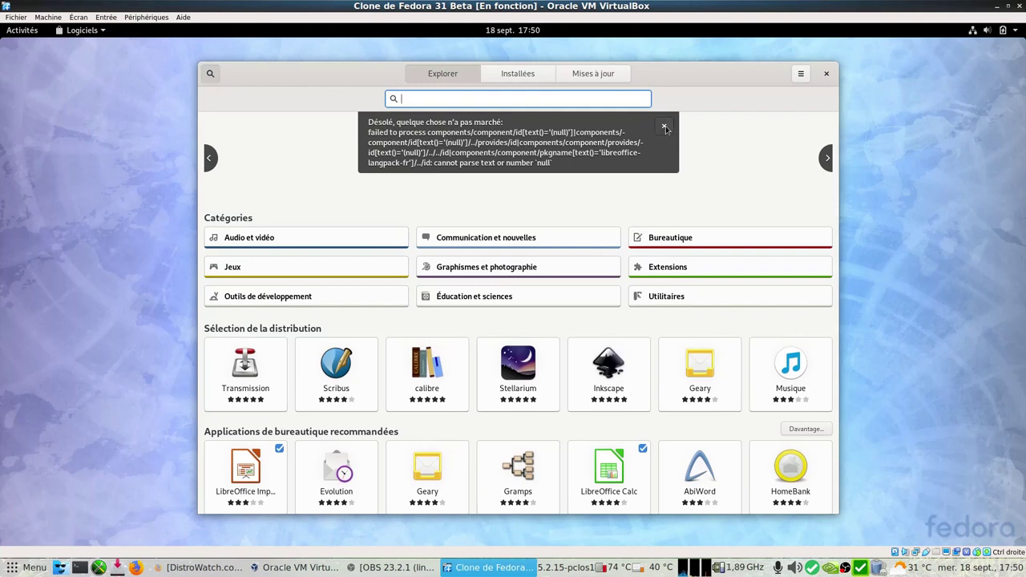
left_click(664, 126)
left_click(479, 103)
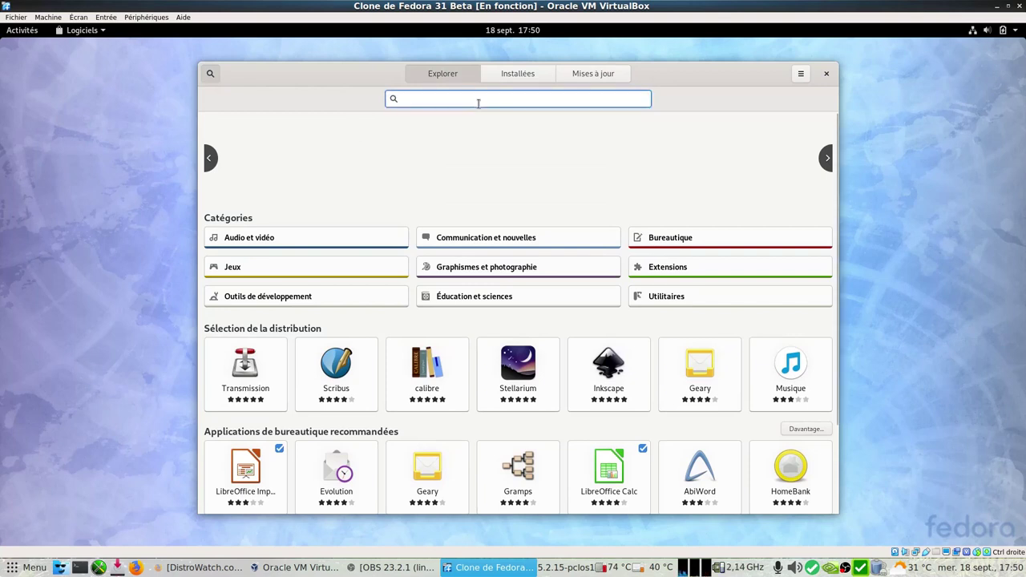
type("neofetch")
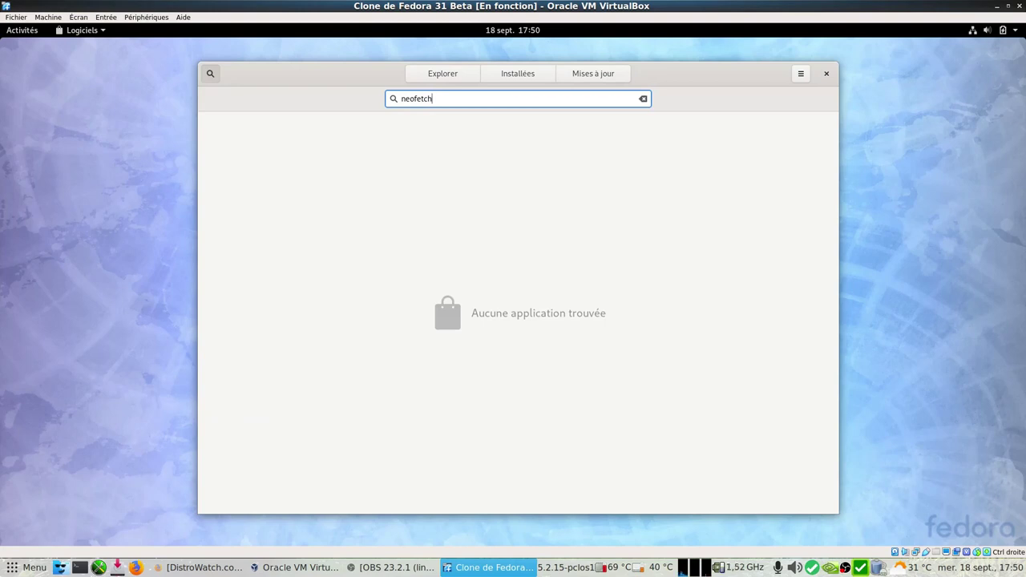
key("BackSpace")
key("BackSpace")
key("BackSpace")
key("BackSpace")
key("BackSpace")
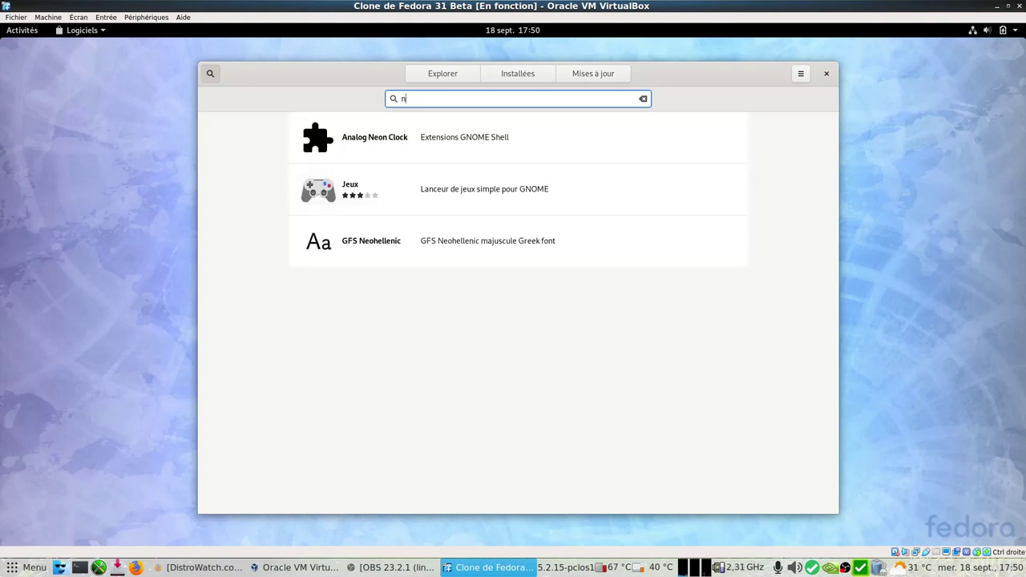
key("BackSpace")
left_click(209, 74)
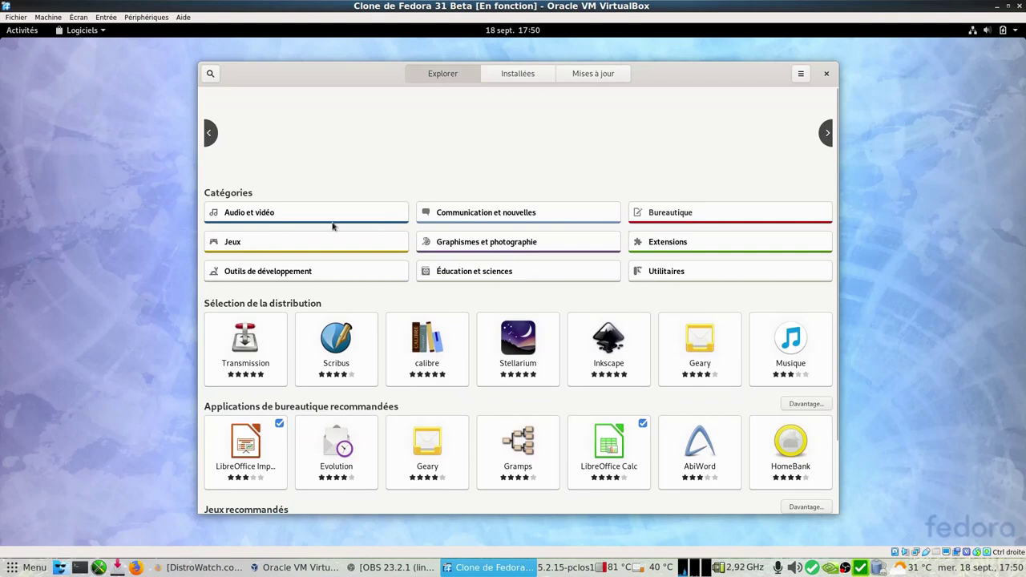
Install MediaInfo from the Audio et vidéo category and review its details and ratings
left_click(302, 212)
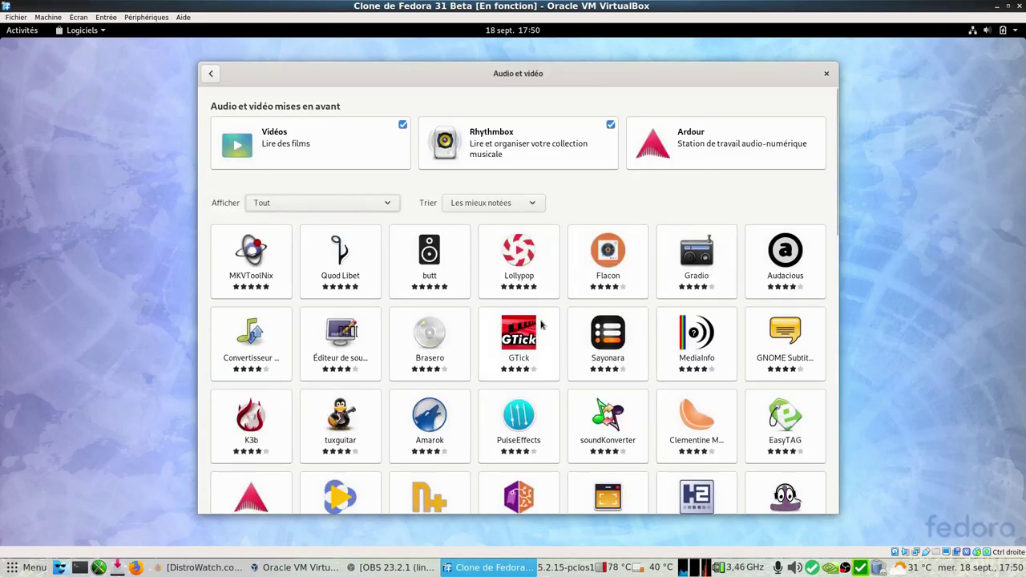
left_click(683, 358)
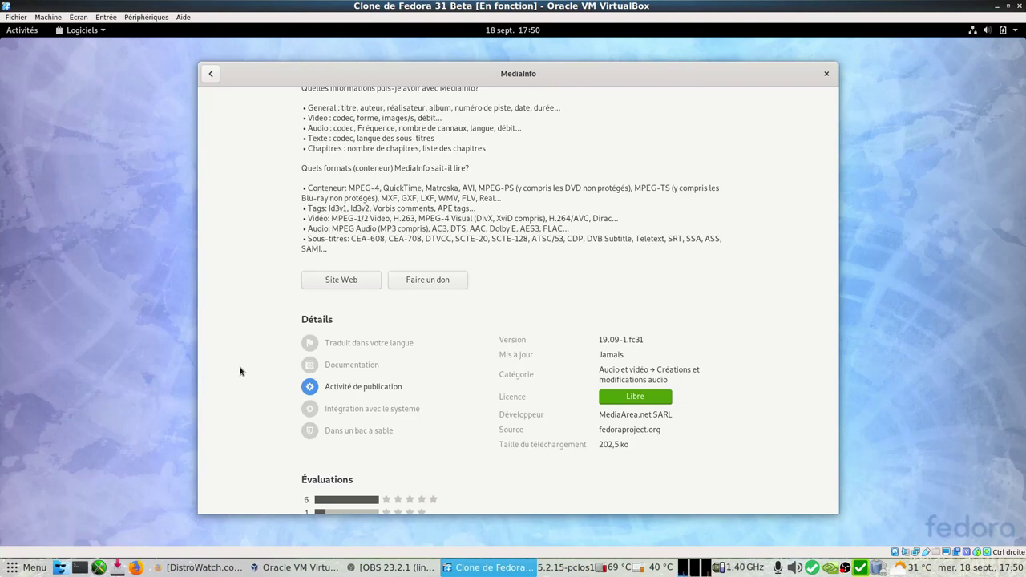
scroll(240, 372, "up", 10)
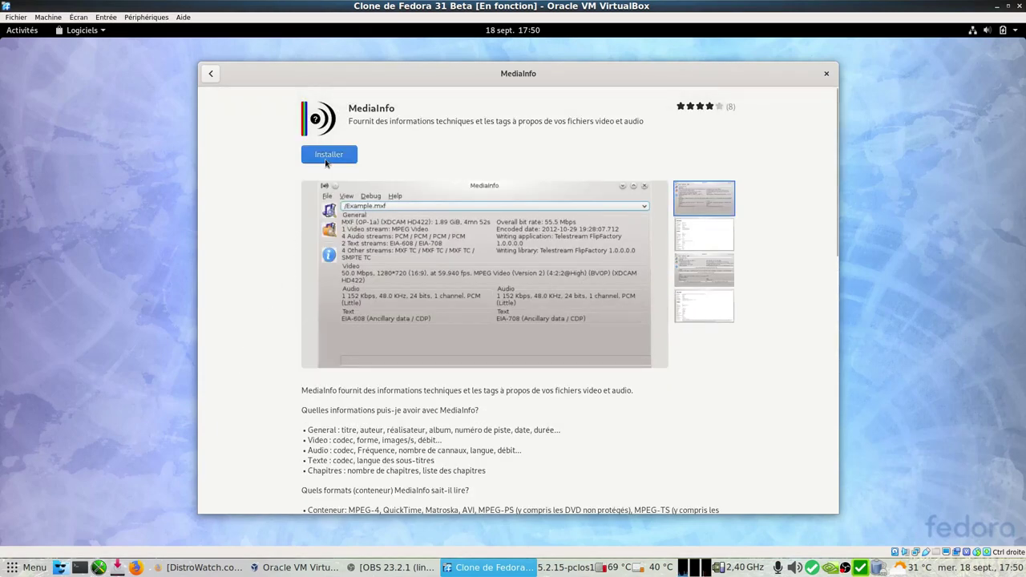
left_click(325, 159)
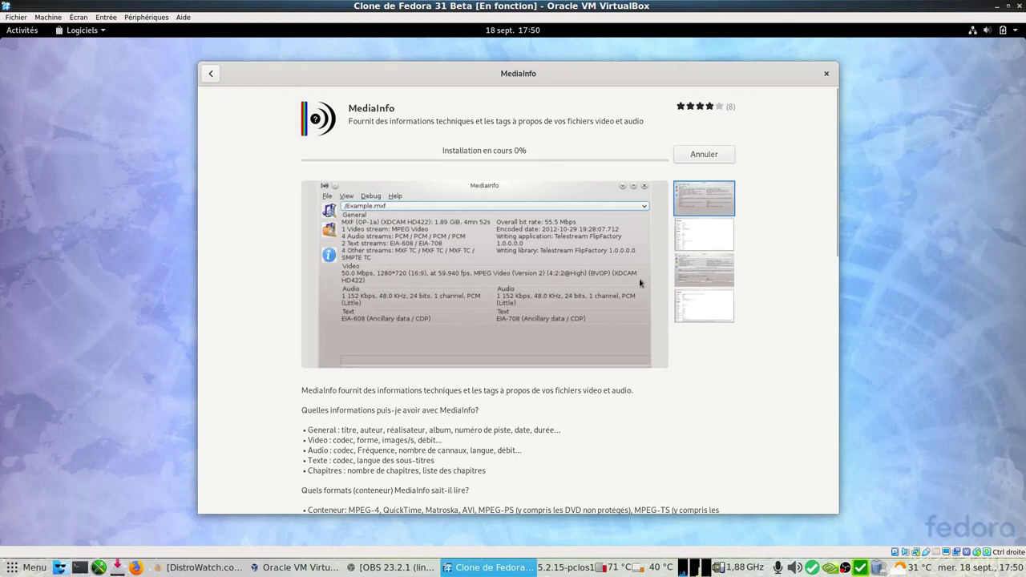
scroll(695, 369, "down", 5)
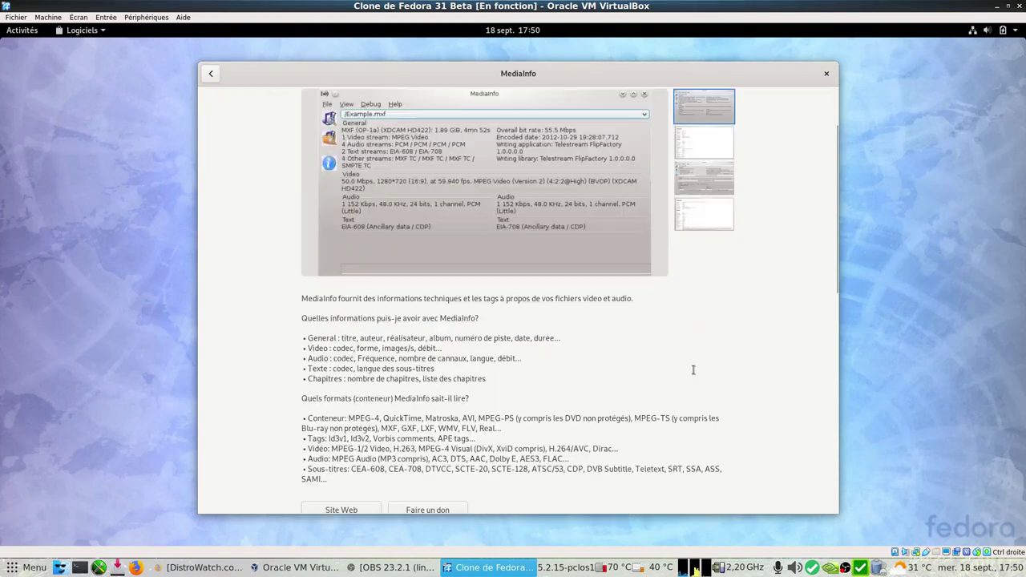
scroll(698, 364, "down", 4)
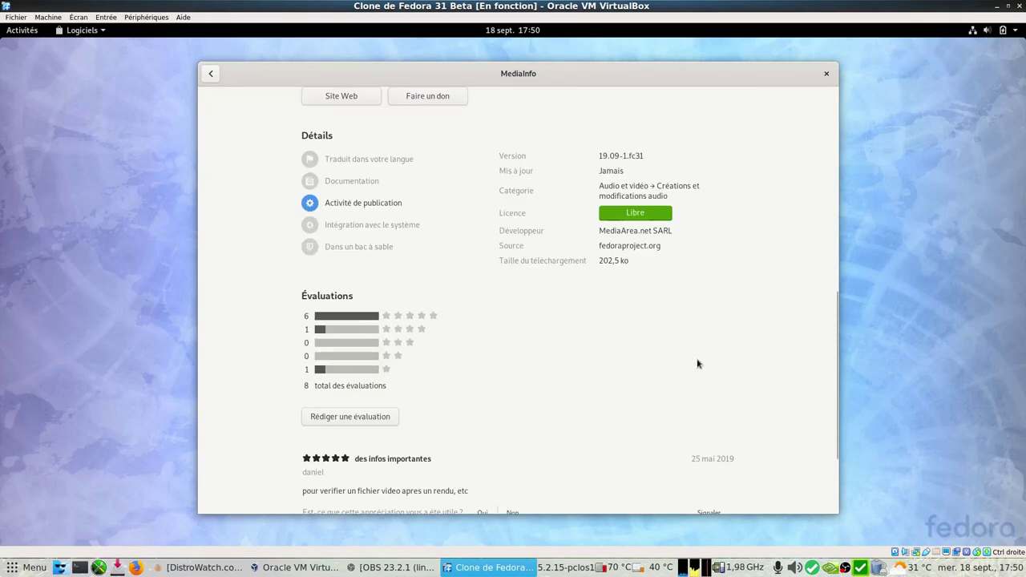
scroll(682, 360, "down", 3)
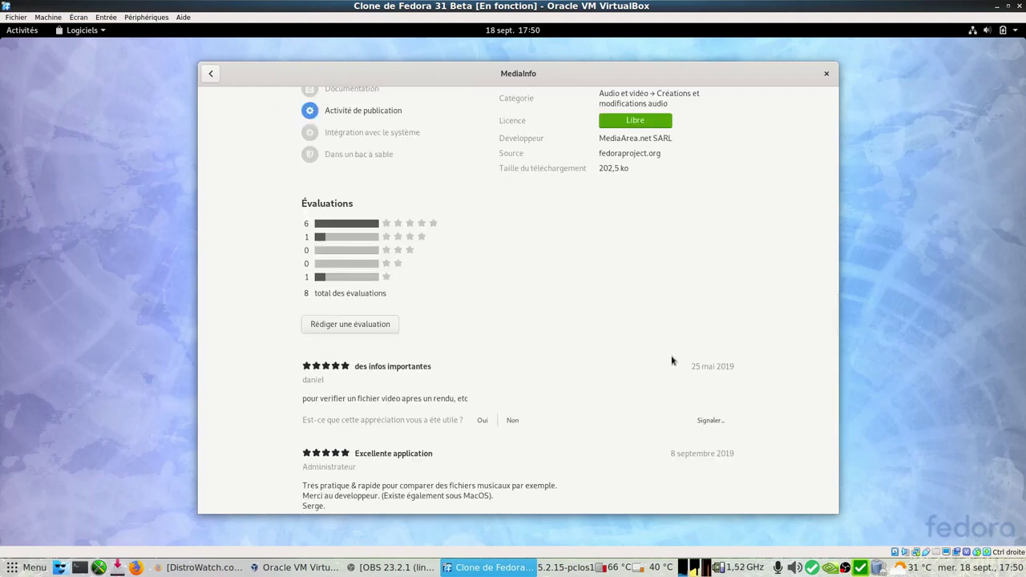
scroll(564, 307, "up", 12)
scroll(516, 295, "up", 2)
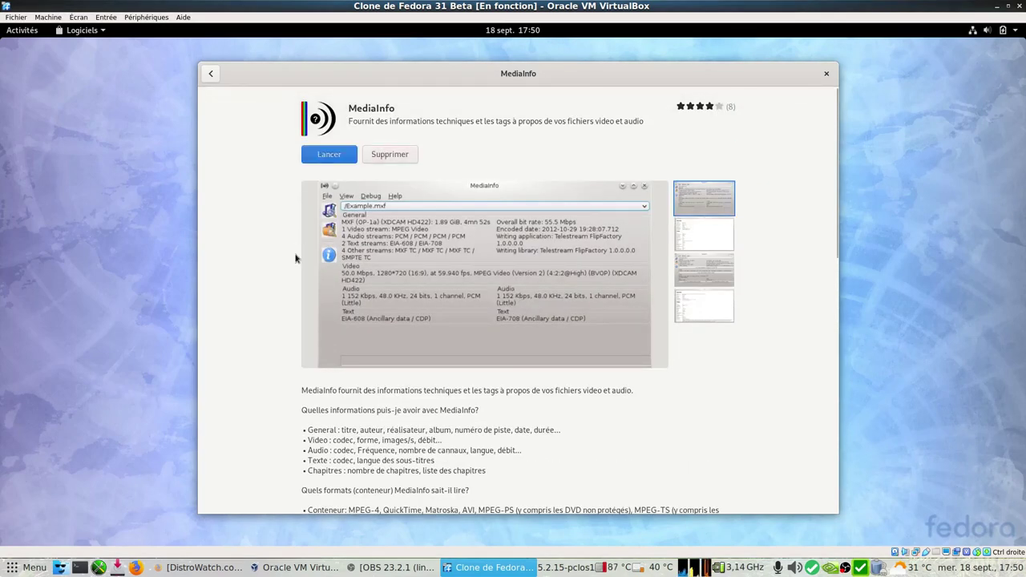
Launch MediaInfo to try it, close it and return to the Audio et vidéo category
left_click(318, 162)
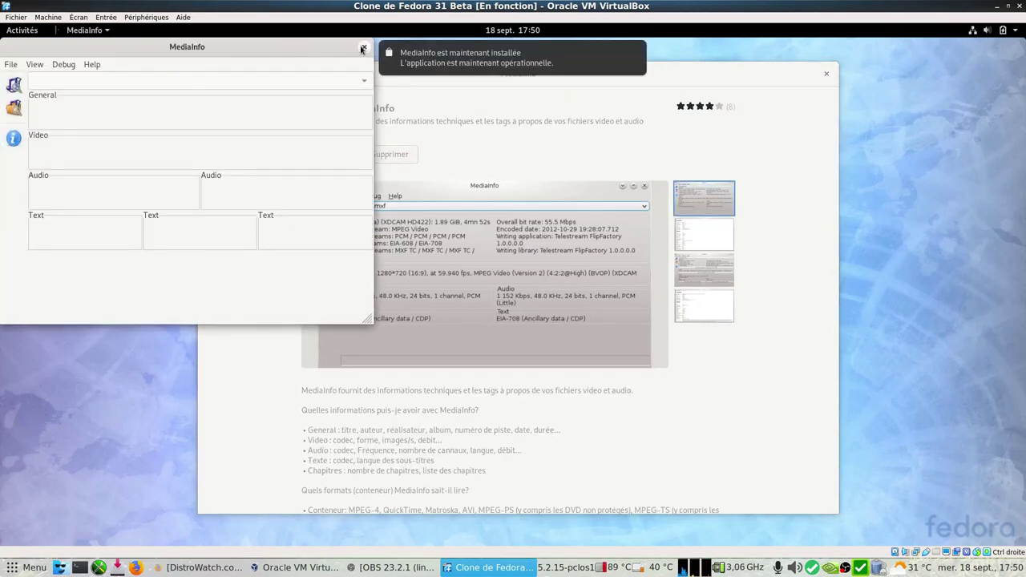
left_click(365, 48)
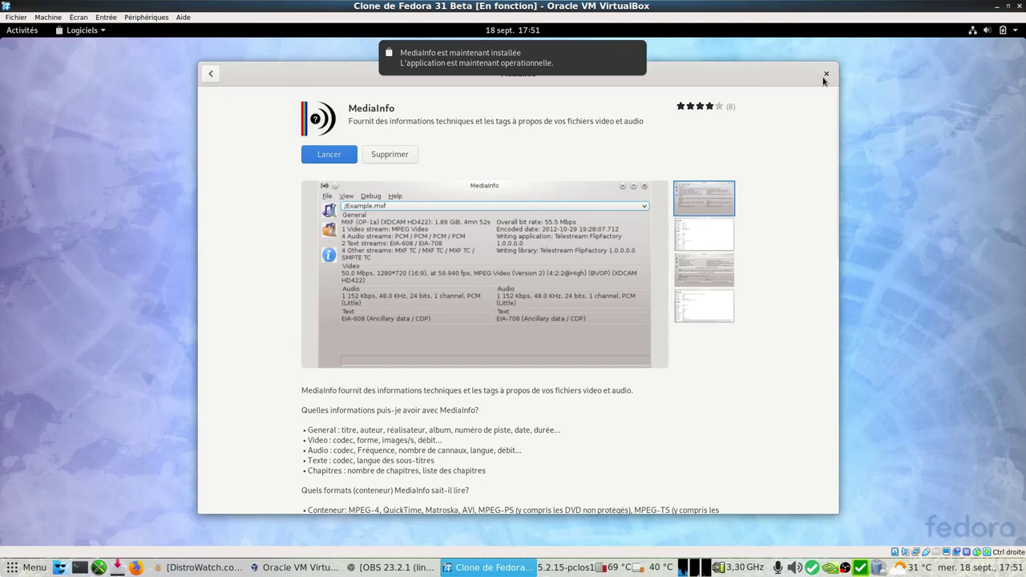
left_click(211, 74)
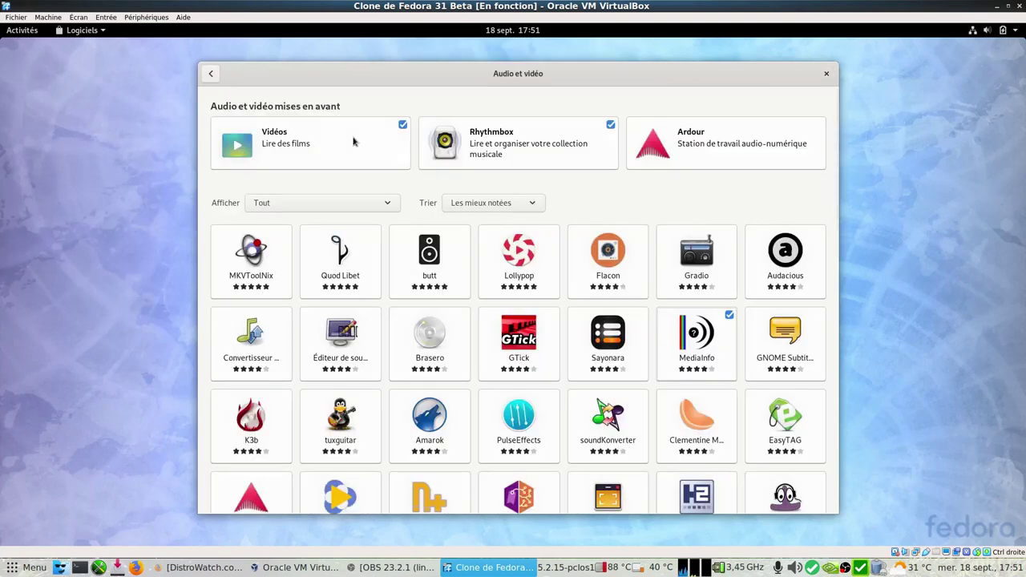
Return to the Software overview, search the catalogue for neofetch and close Software
left_click(211, 74)
left_click(207, 75)
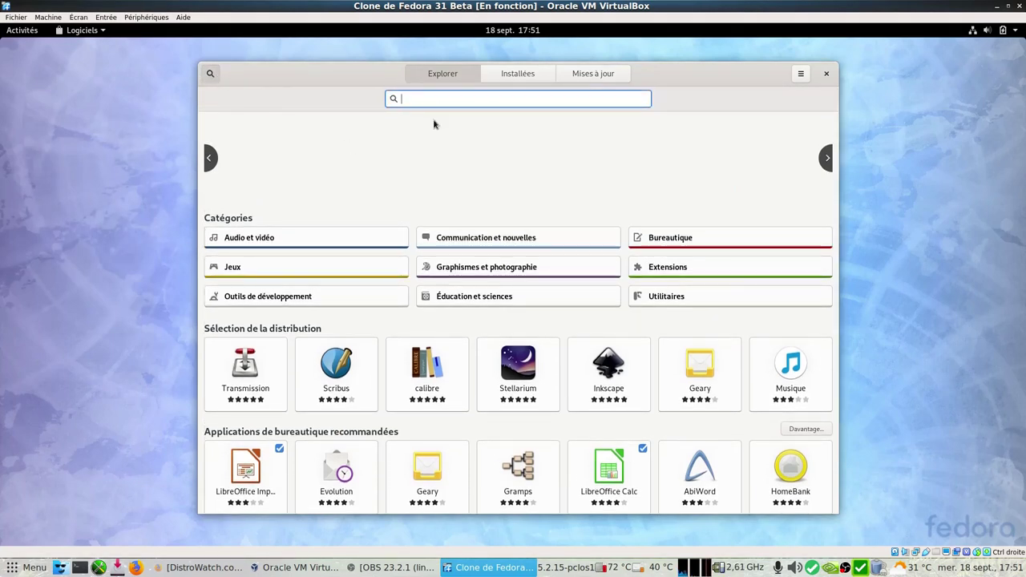
type("neofetch")
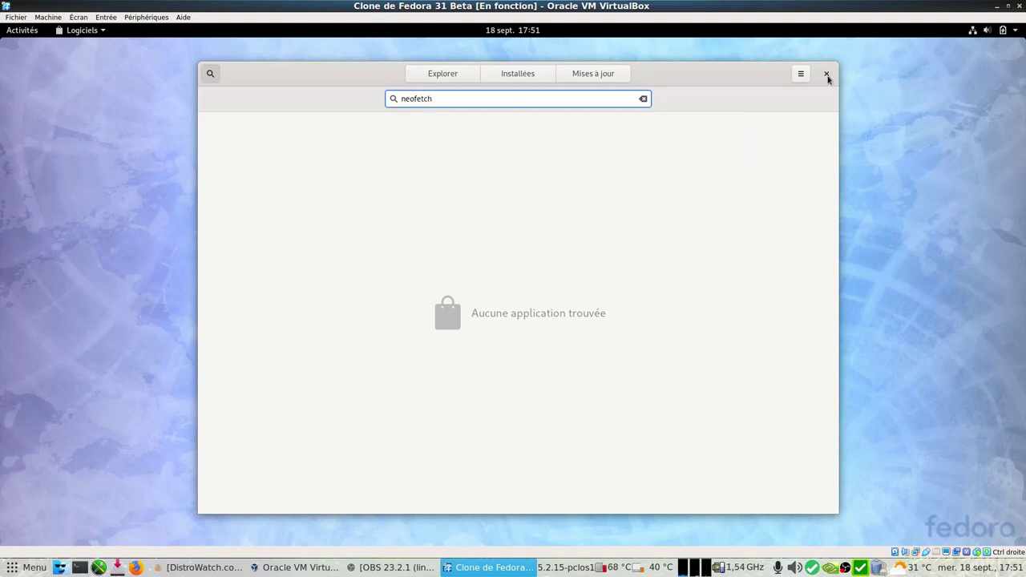
left_click(827, 73)
Find Terminal by searching for "term" in the activities overview and launch it
left_click(40, 32)
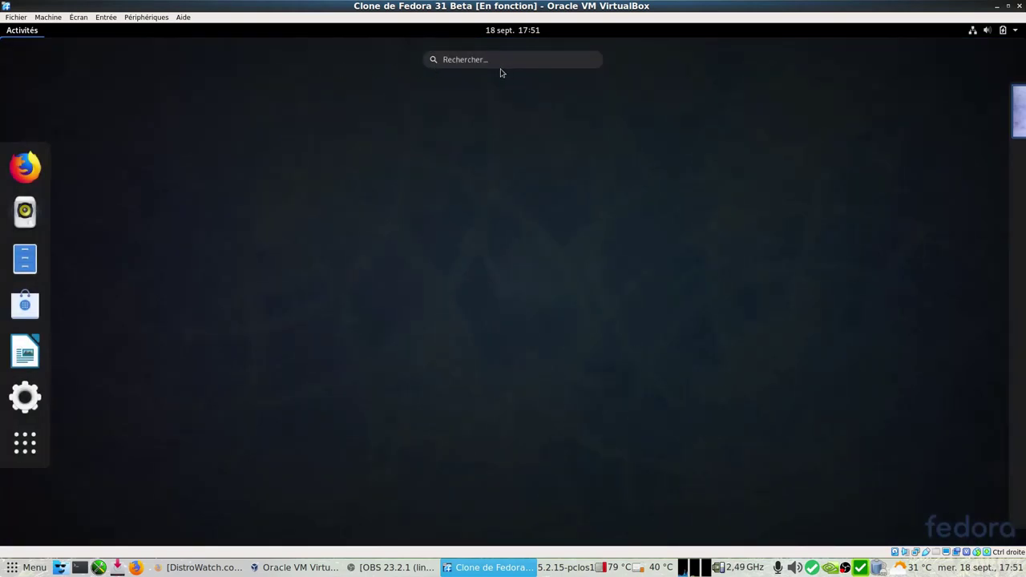
left_click(501, 60)
type("term")
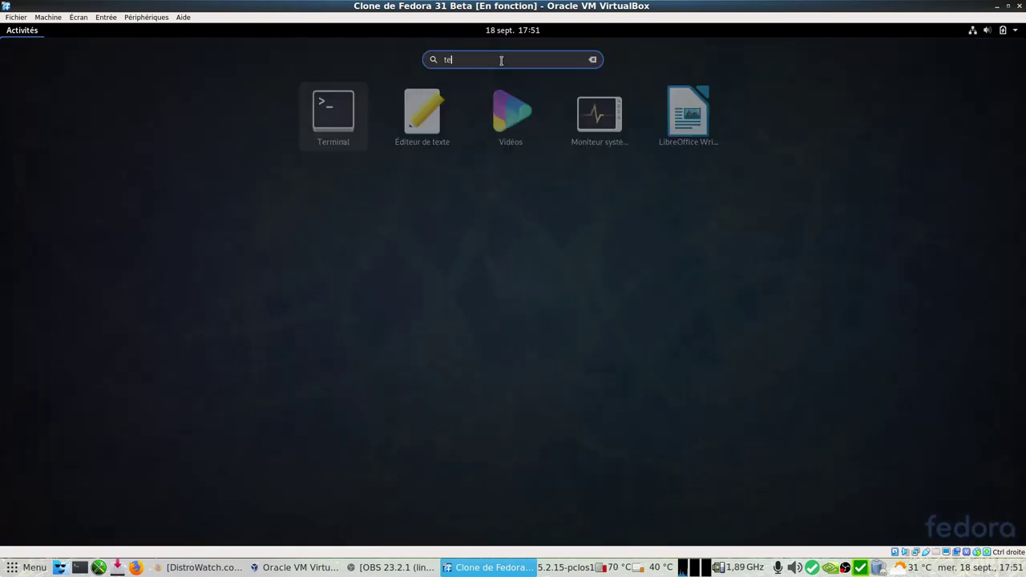
key("Return")
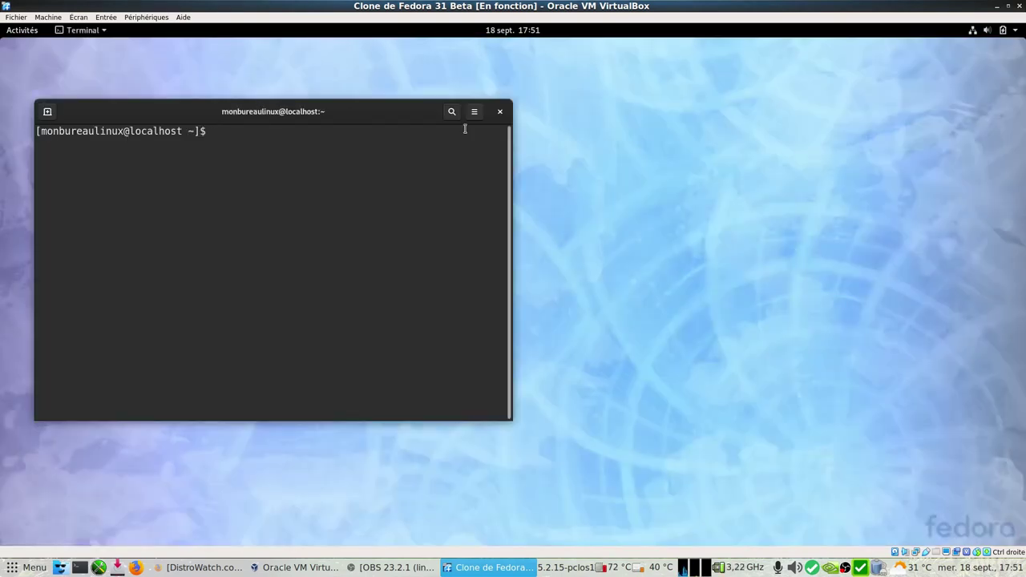
Search the package repositories with dnf search neofetch and maximize the terminal window
type("st ~]$ dnf search")
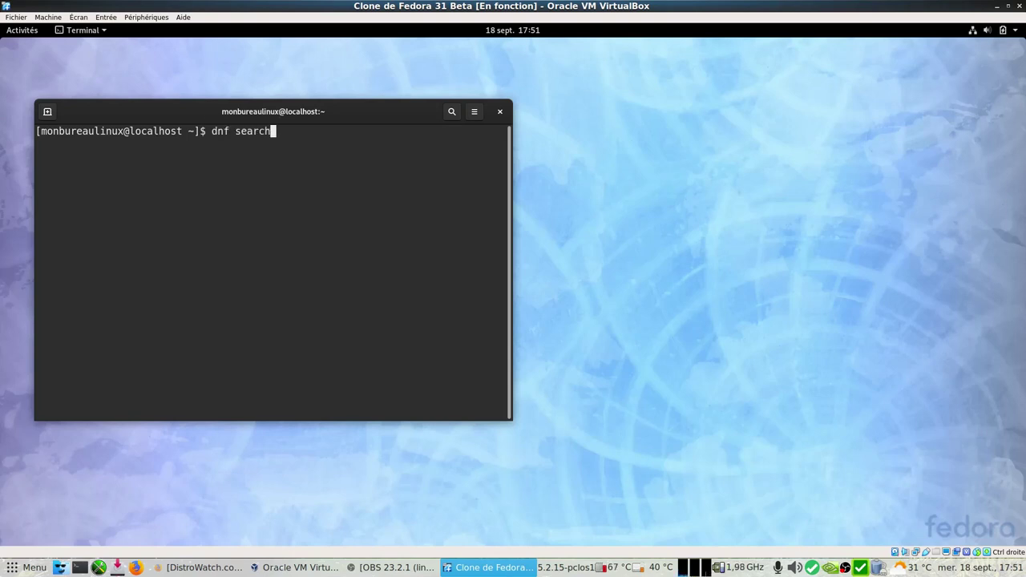
type(" neofetch")
key("Return")
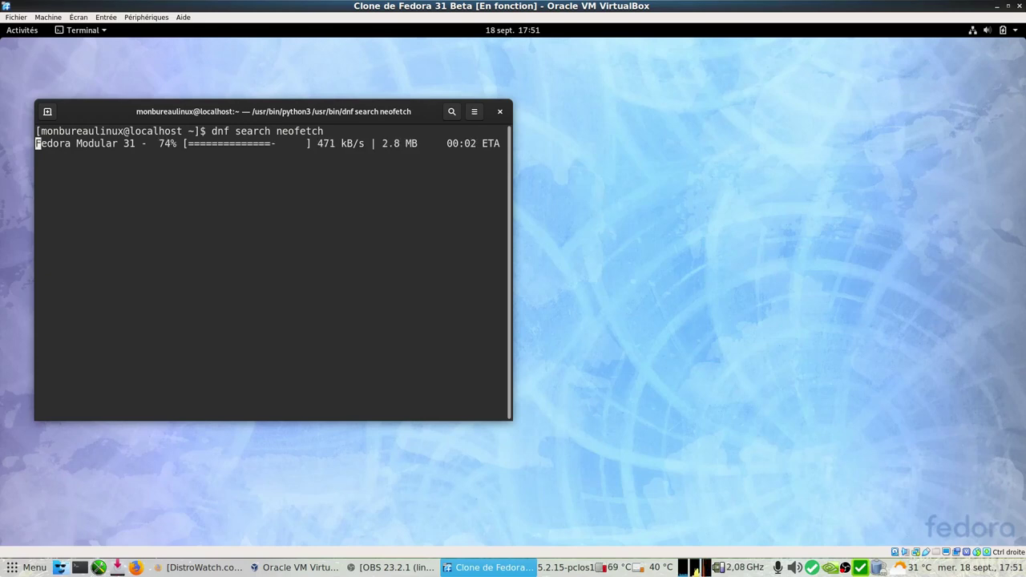
left_click_drag(423, 104, 449, 30)
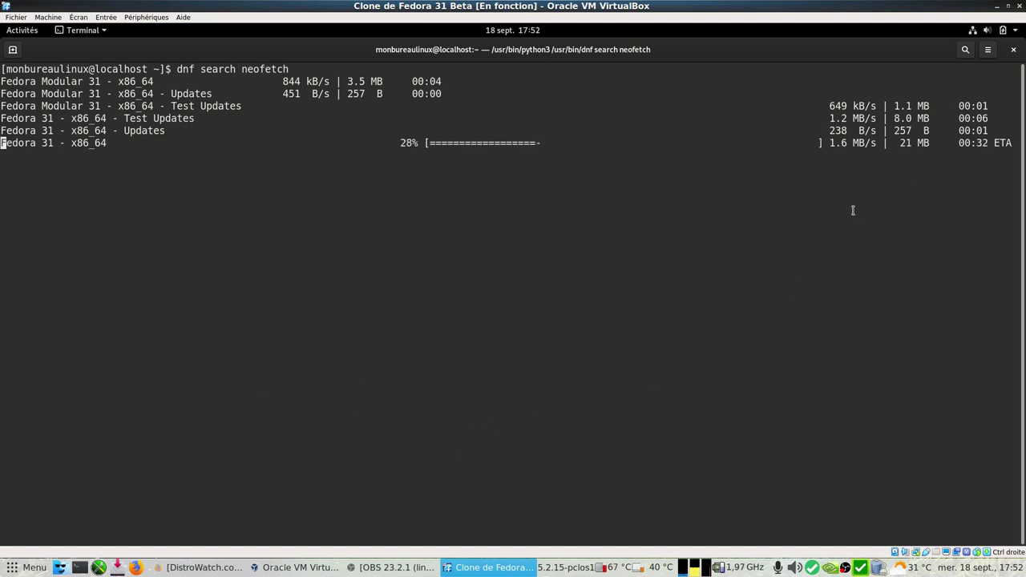
left_click(996, 8)
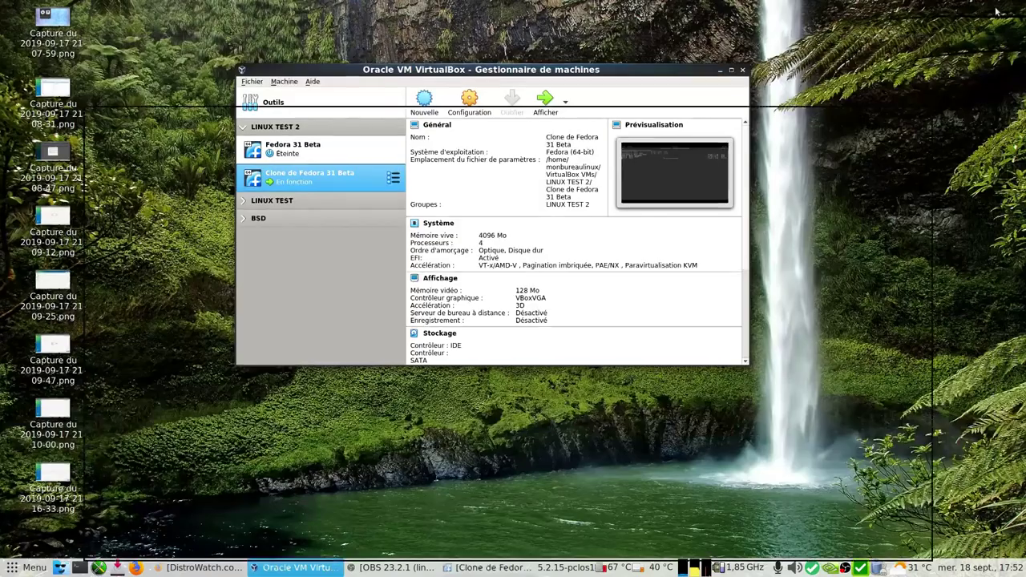
right_click(69, 24)
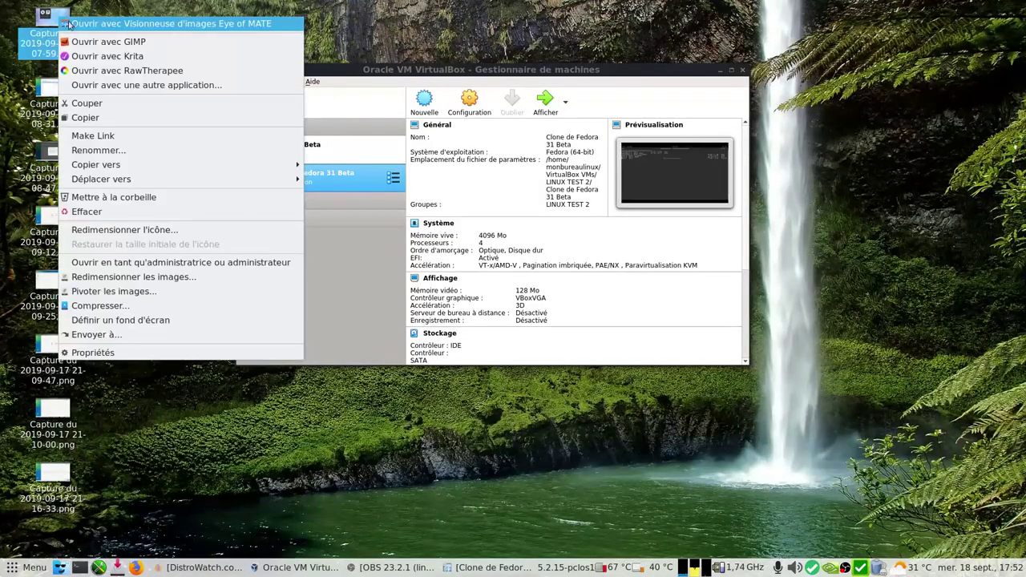
left_click(107, 24)
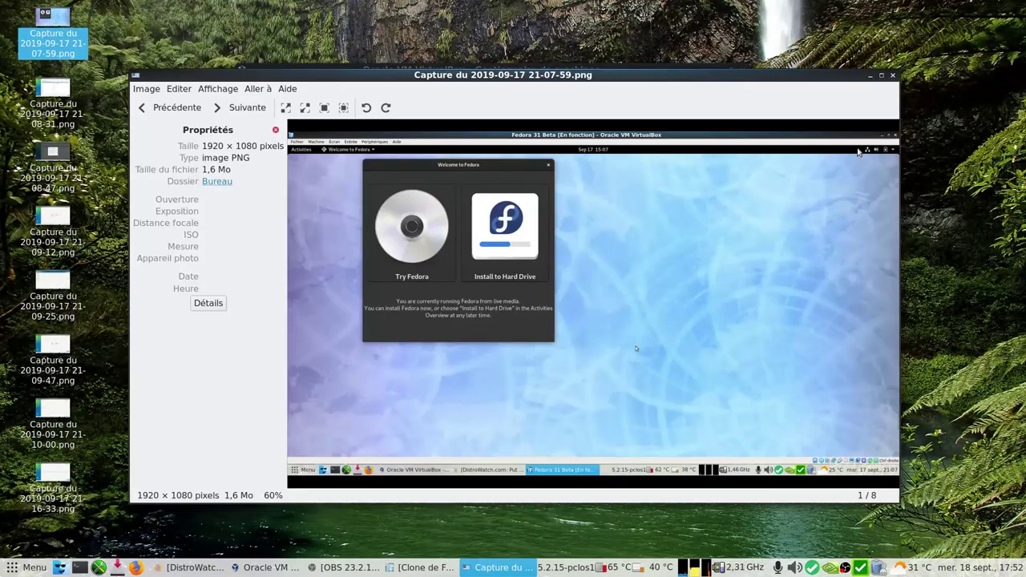
left_click(882, 75)
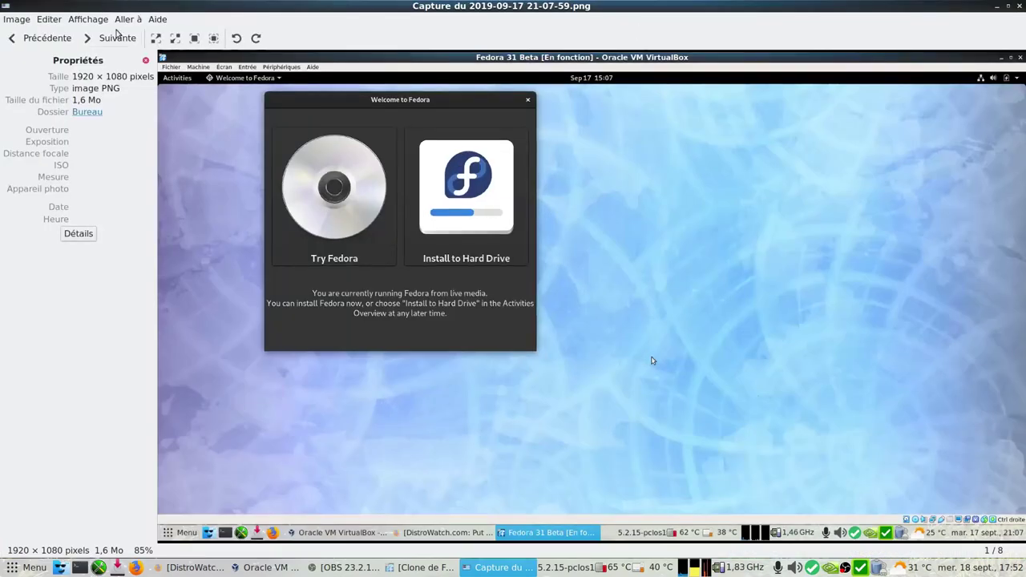
left_click(117, 38)
left_click(113, 38)
left_click(113, 37)
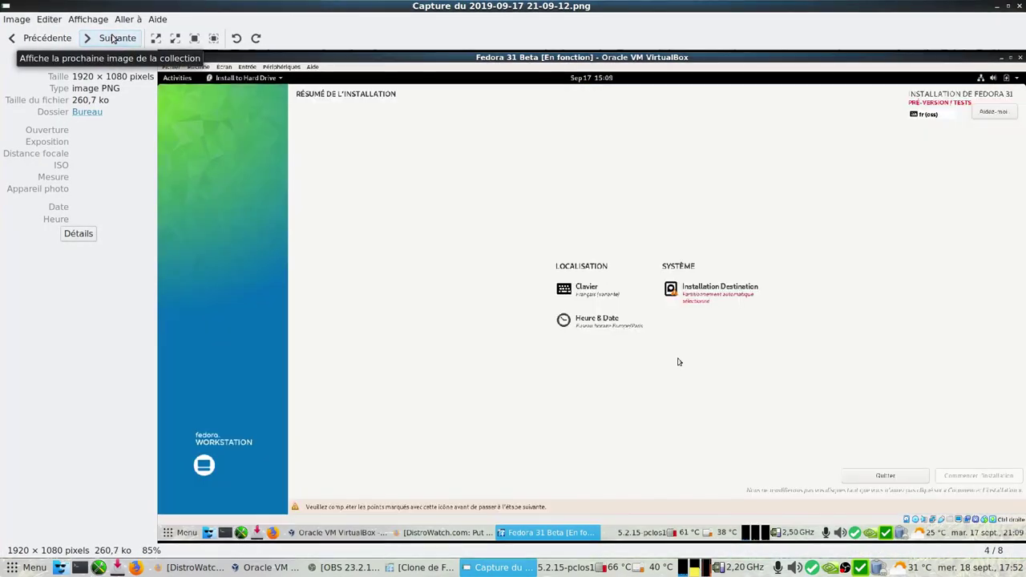
left_click(112, 37)
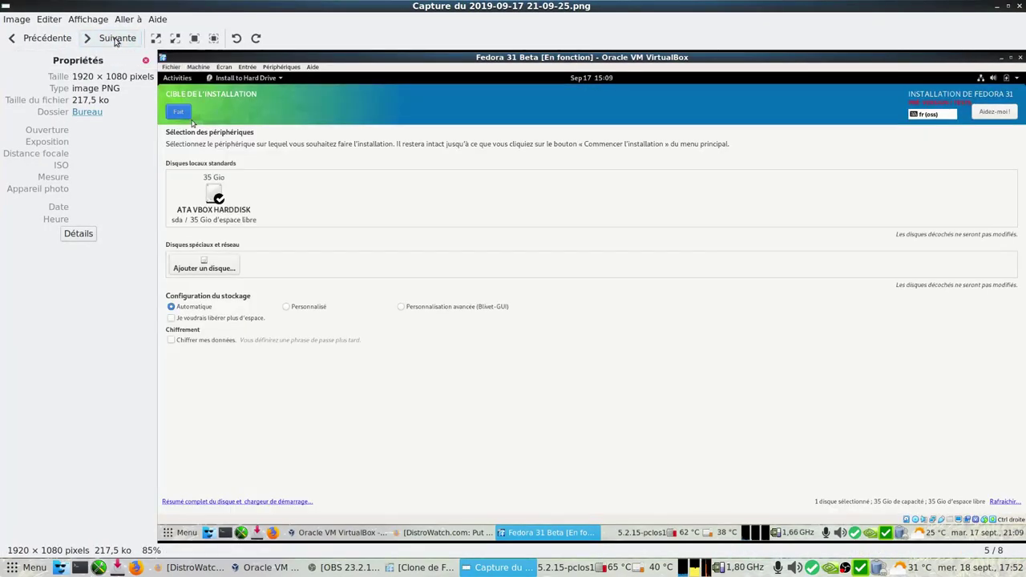
left_click(115, 40)
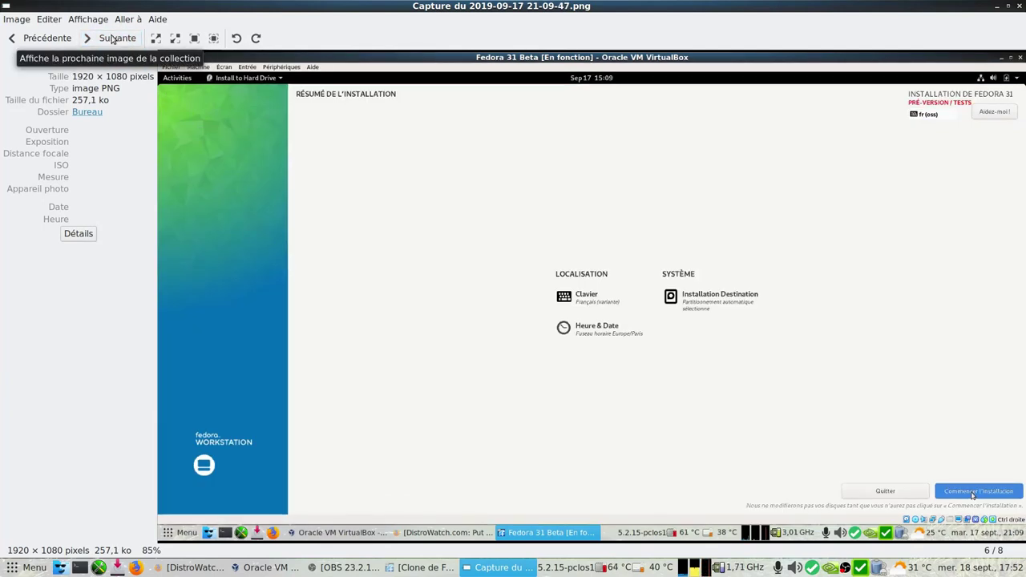
left_click(113, 40)
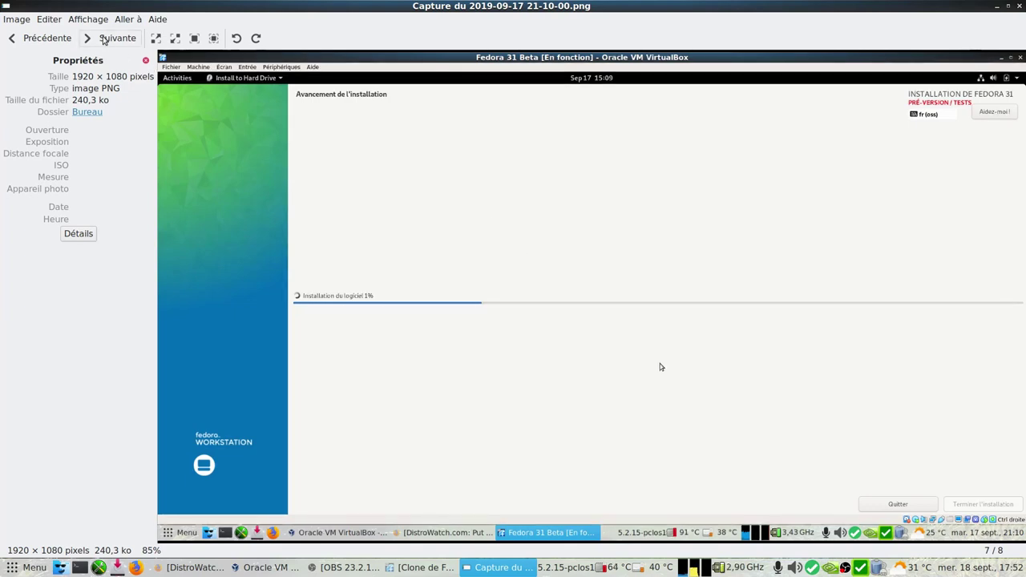
left_click(103, 40)
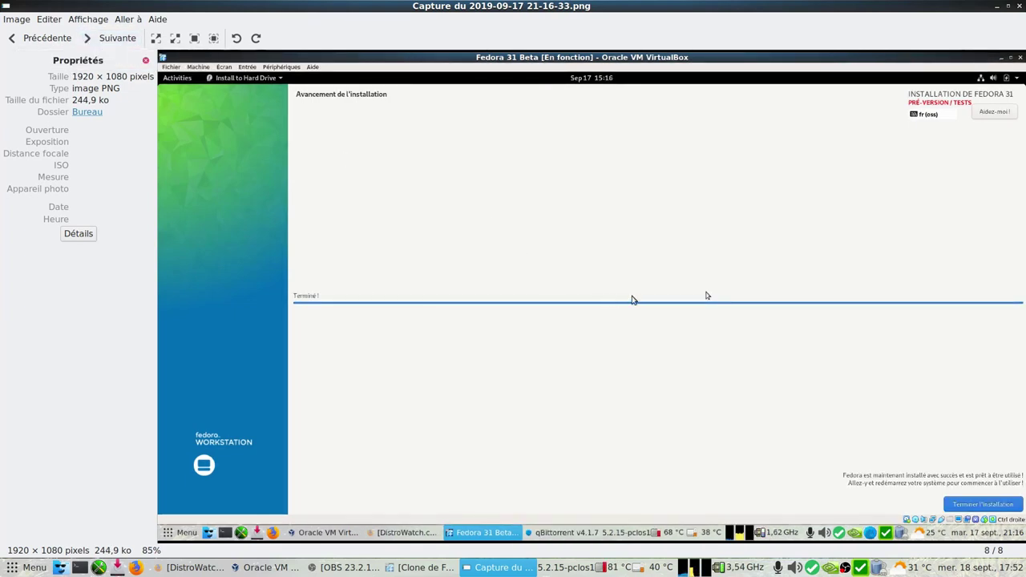
left_click(1020, 6)
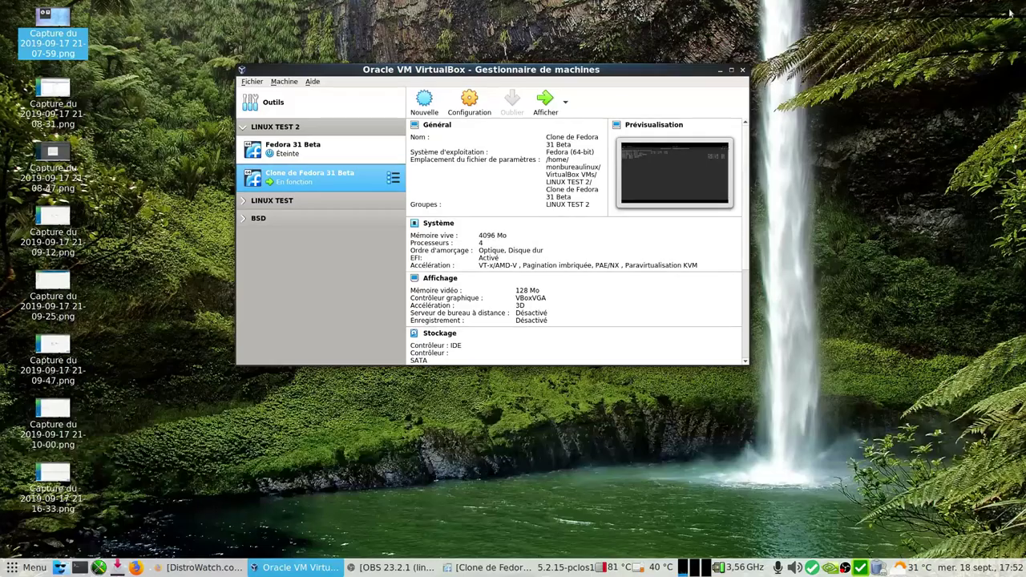
Return to the Fedora virtual machine and highlight the terminal line about the rpmfusion-nonfree-nvidia-driver repository's metadata
left_click(459, 571)
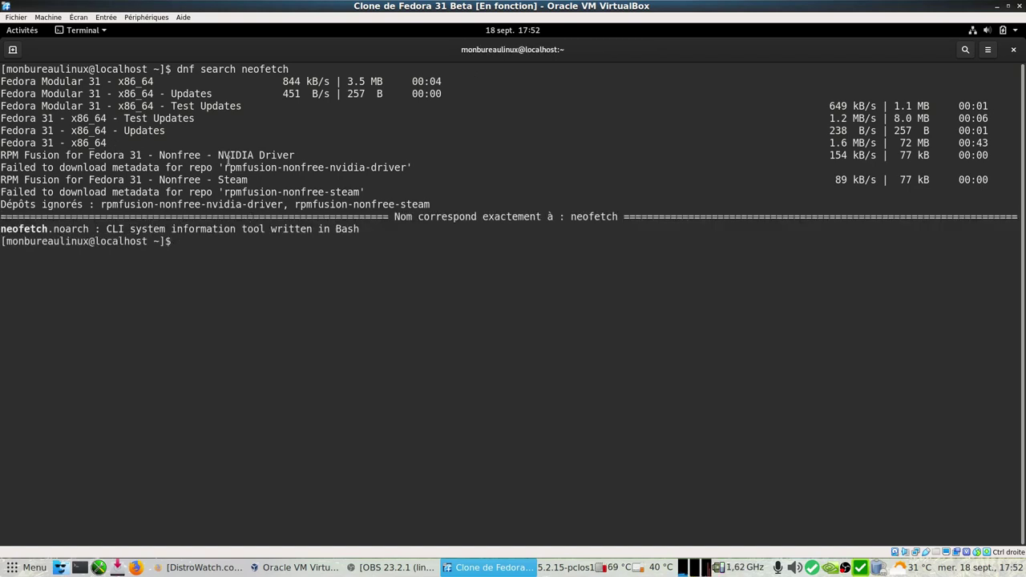
left_click_drag(3, 167, 444, 163)
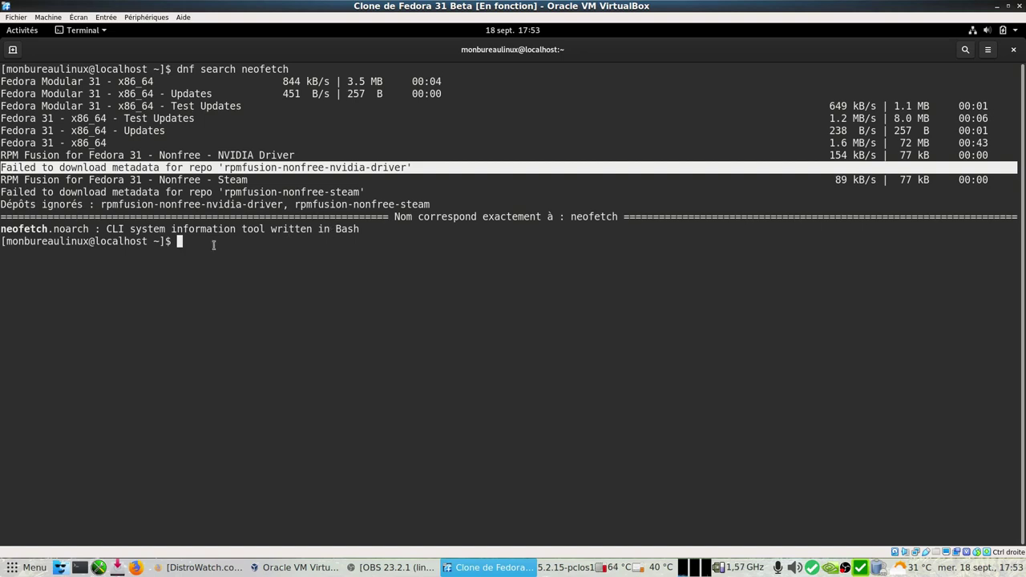
Replace the recalled search command with sudo dnf install neofetch, run it and enter the account password
key("Up")
key("BackSpace")
key("BackSpace")
key("BackSpace")
key("BackSpace")
key("BackSpace")
key("BackSpace")
key("BackSpace")
key("BackSpace")
key("BackSpace")
key("BackSpace")
key("BackSpace")
key("BackSpace")
key("BackSpace")
key("BackSpace")
key("BackSpace")
key("BackSpace")
key("BackSpace")
key("BackSpace")
key("BackSpace")
type("sudo dnf install neofetch")
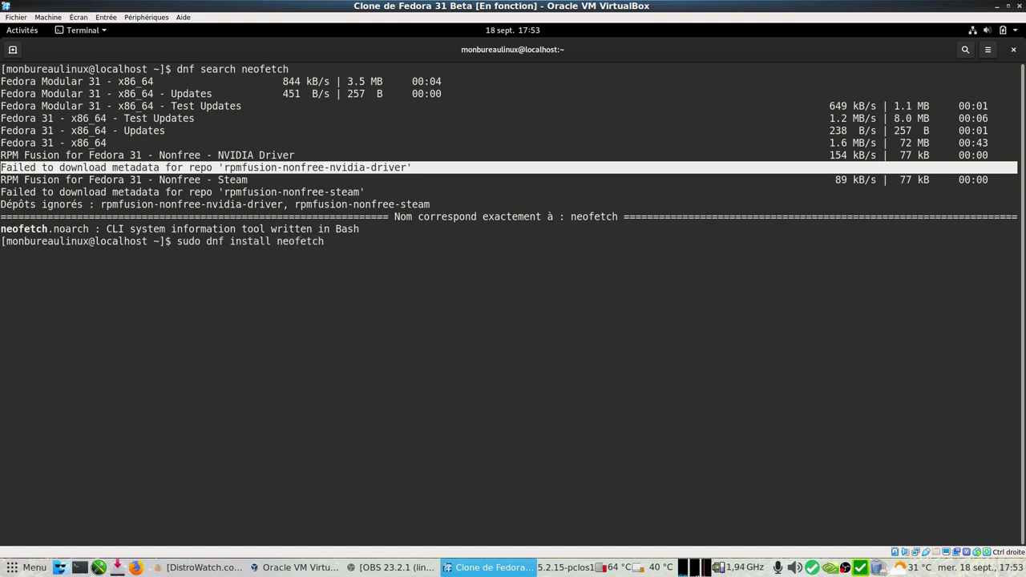
key("Return")
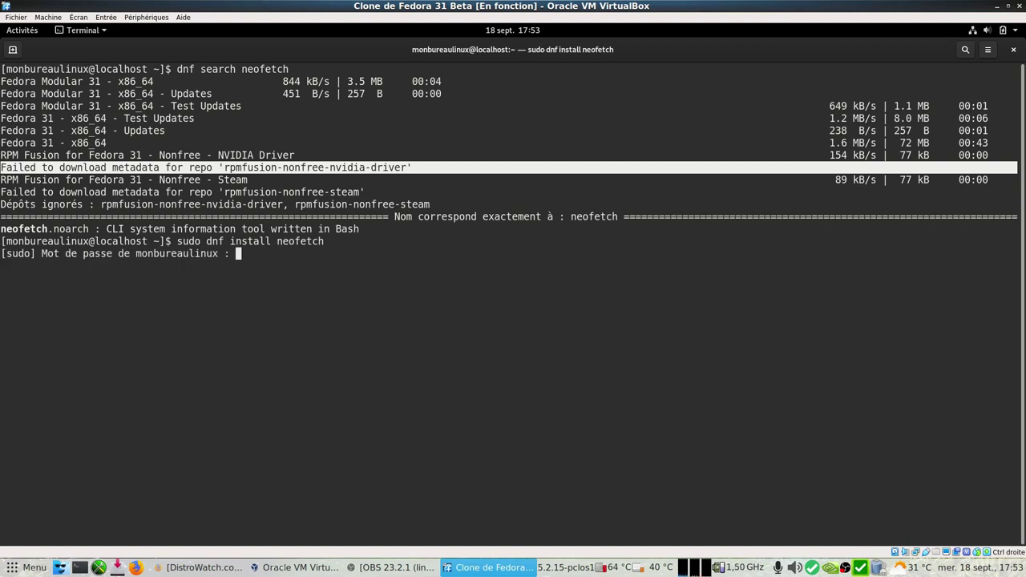
key("Return")
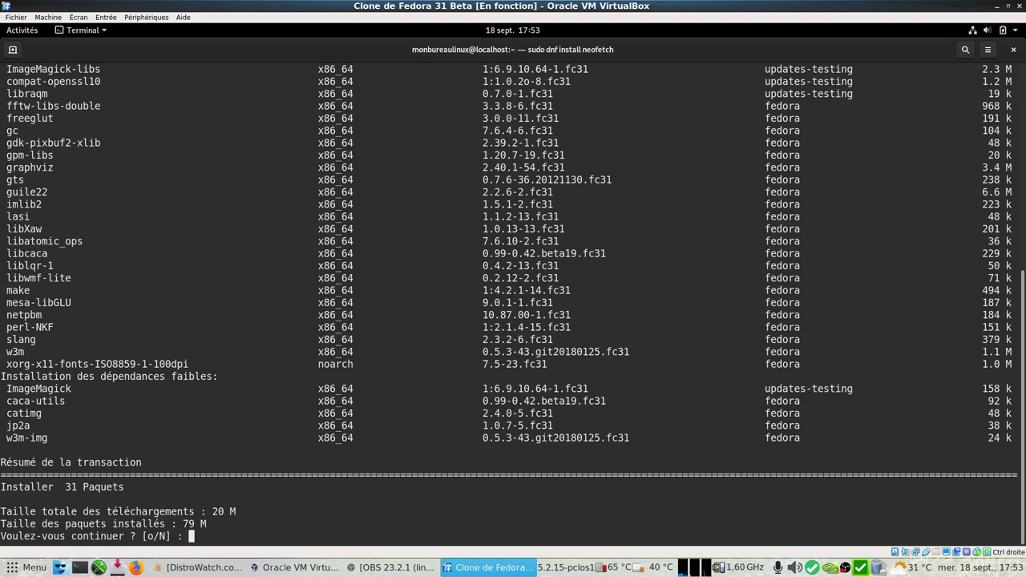
Review the list of packages in the neofetch transaction and accept the installation with "o"
type("o")
scroll(128, 271, "up", 7)
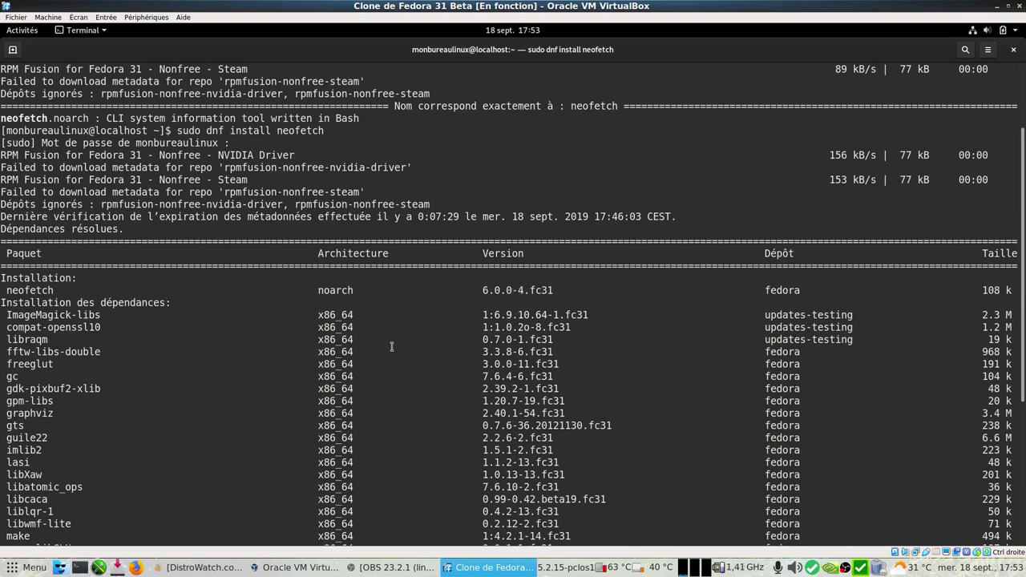
scroll(392, 347, "down", 7)
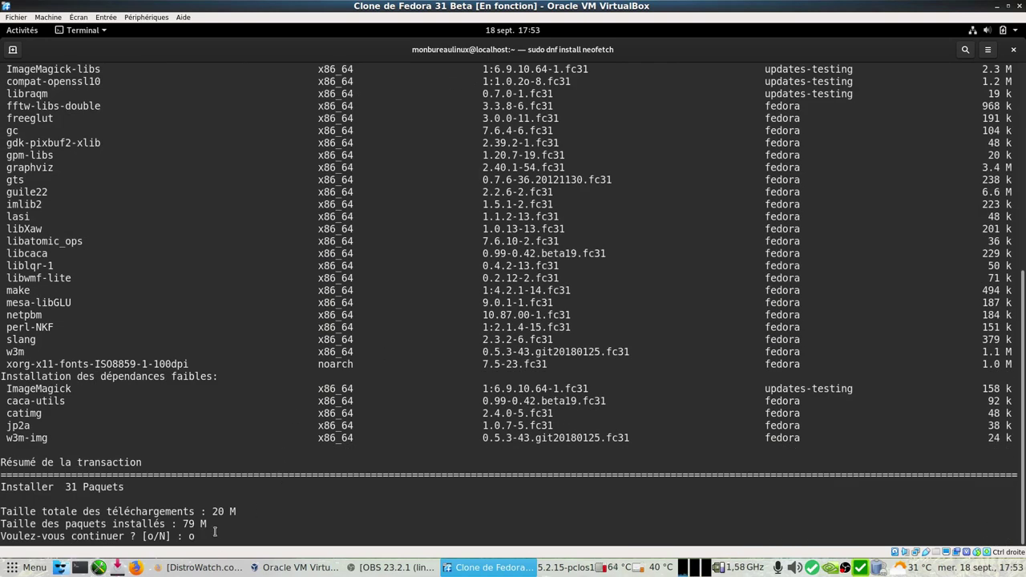
key("Return")
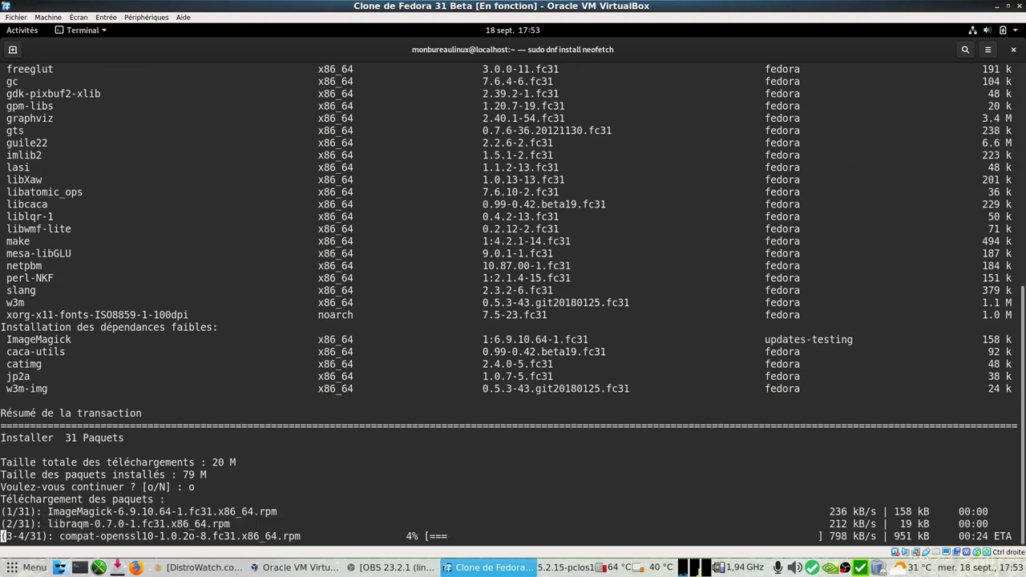